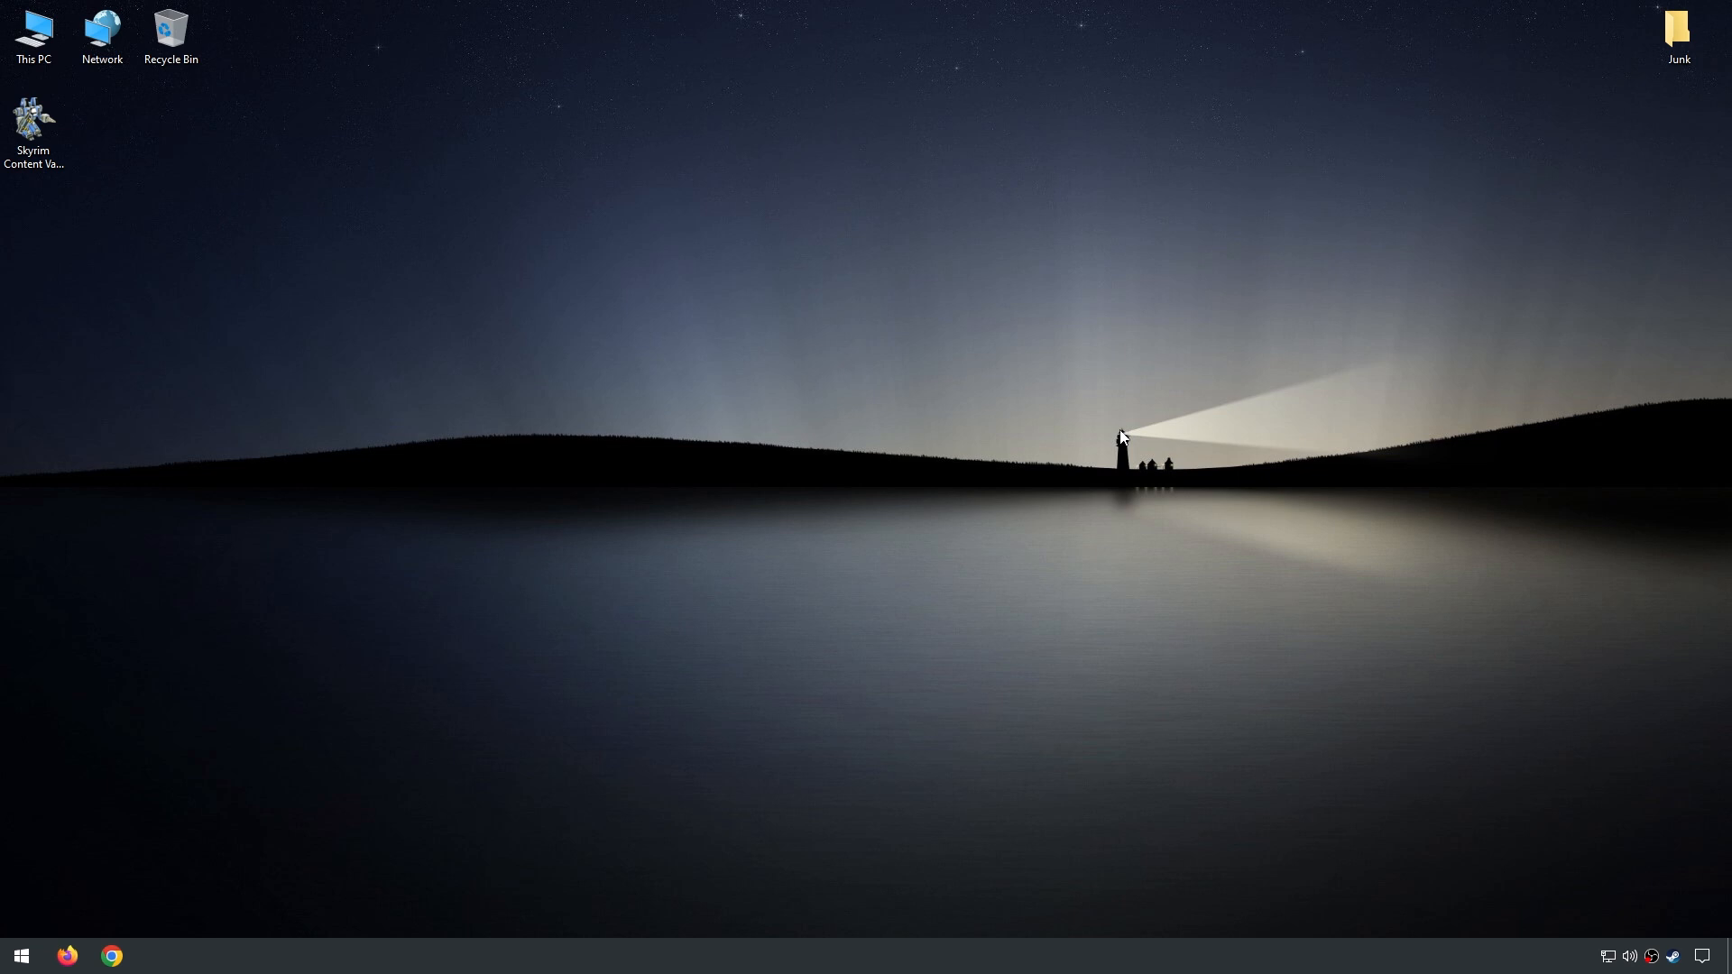
- Launch Skyrim Content Validator, restart it, and dismiss the notice about the undetermined Skyrim install location
double_click(33, 126)
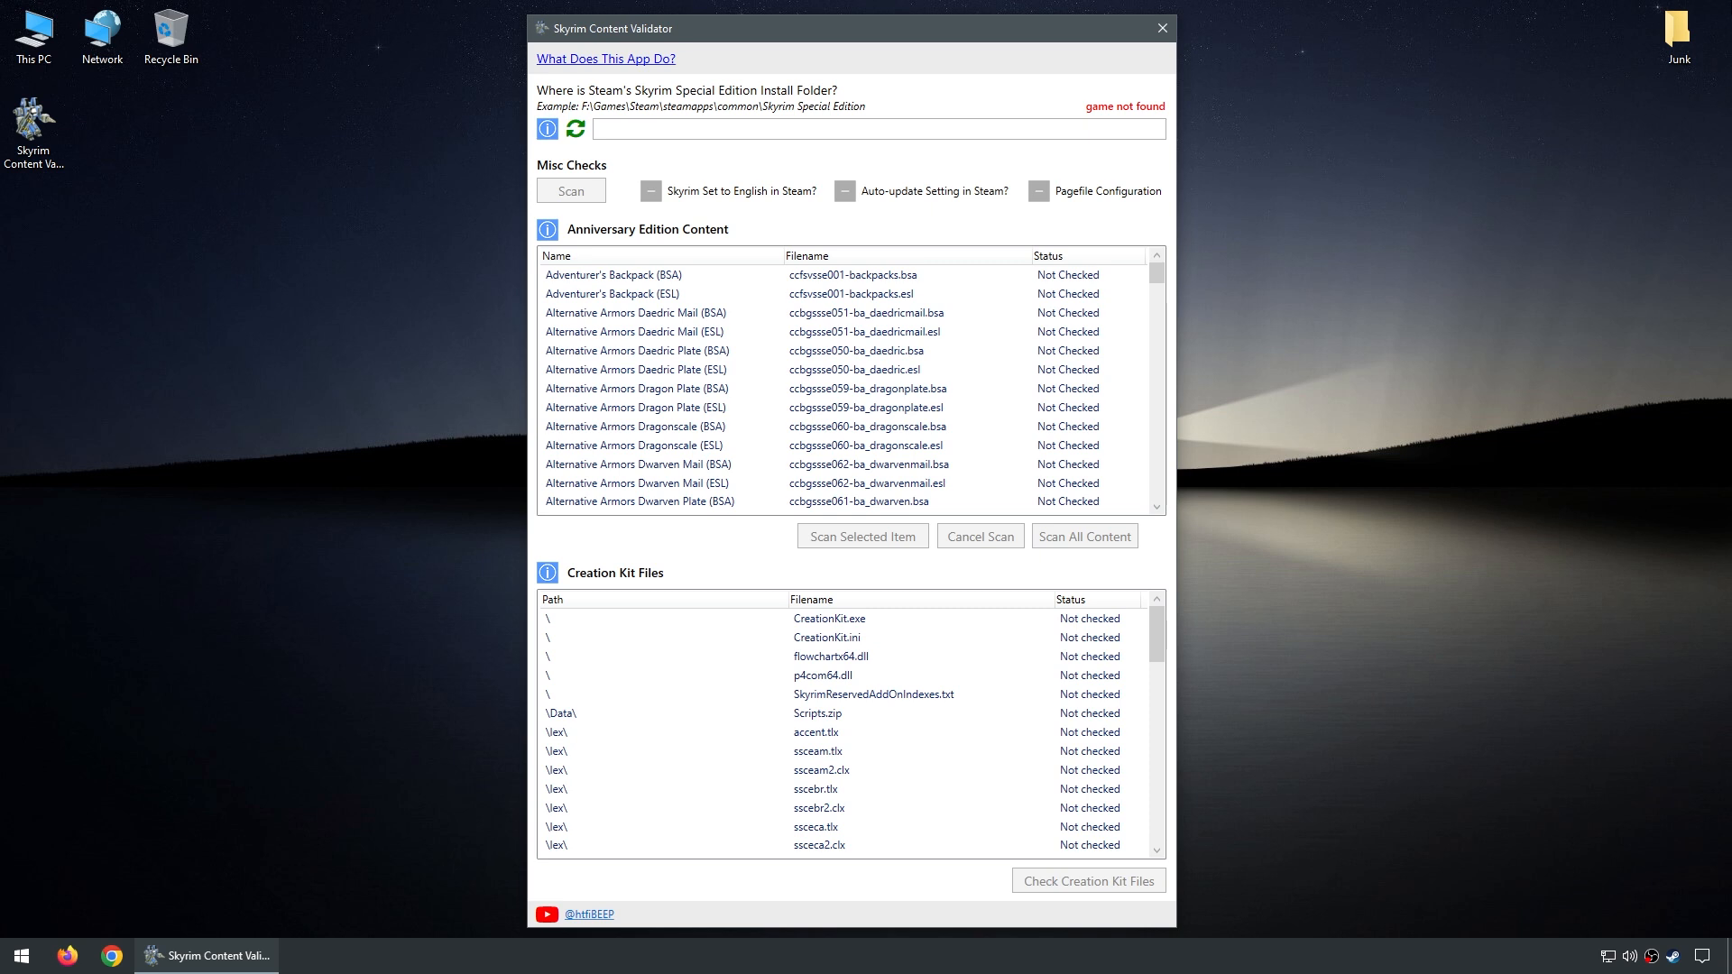
key(alt+F4)
double_click(41, 136)
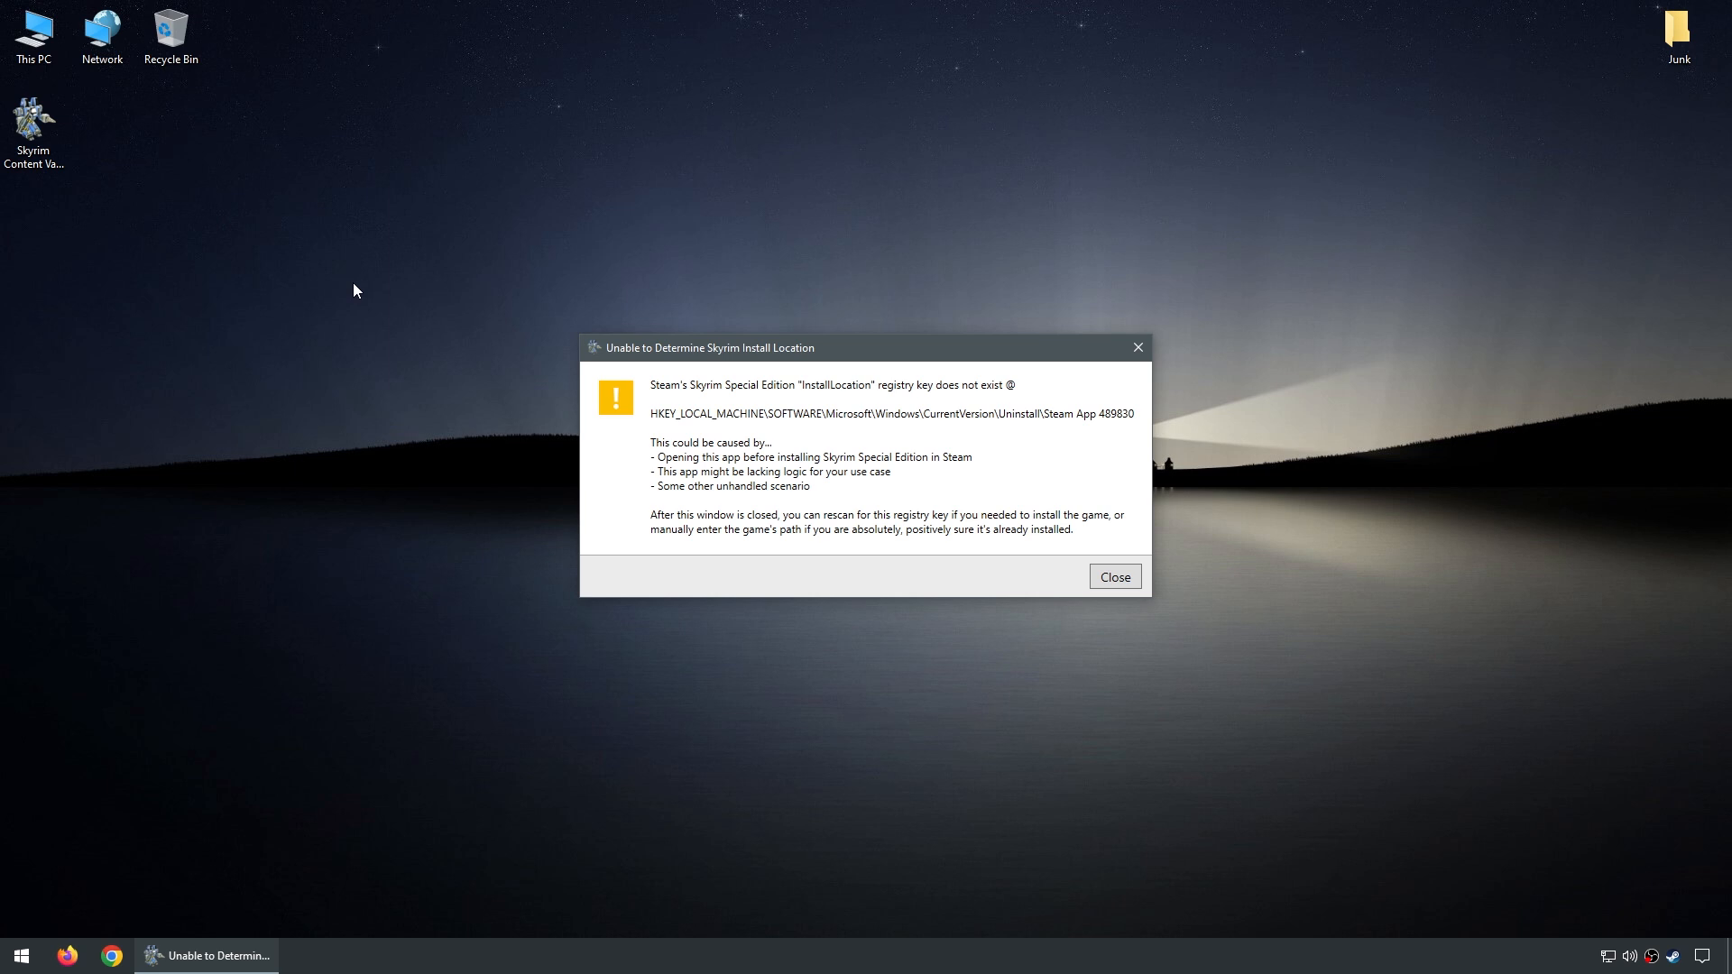
click(1118, 577)
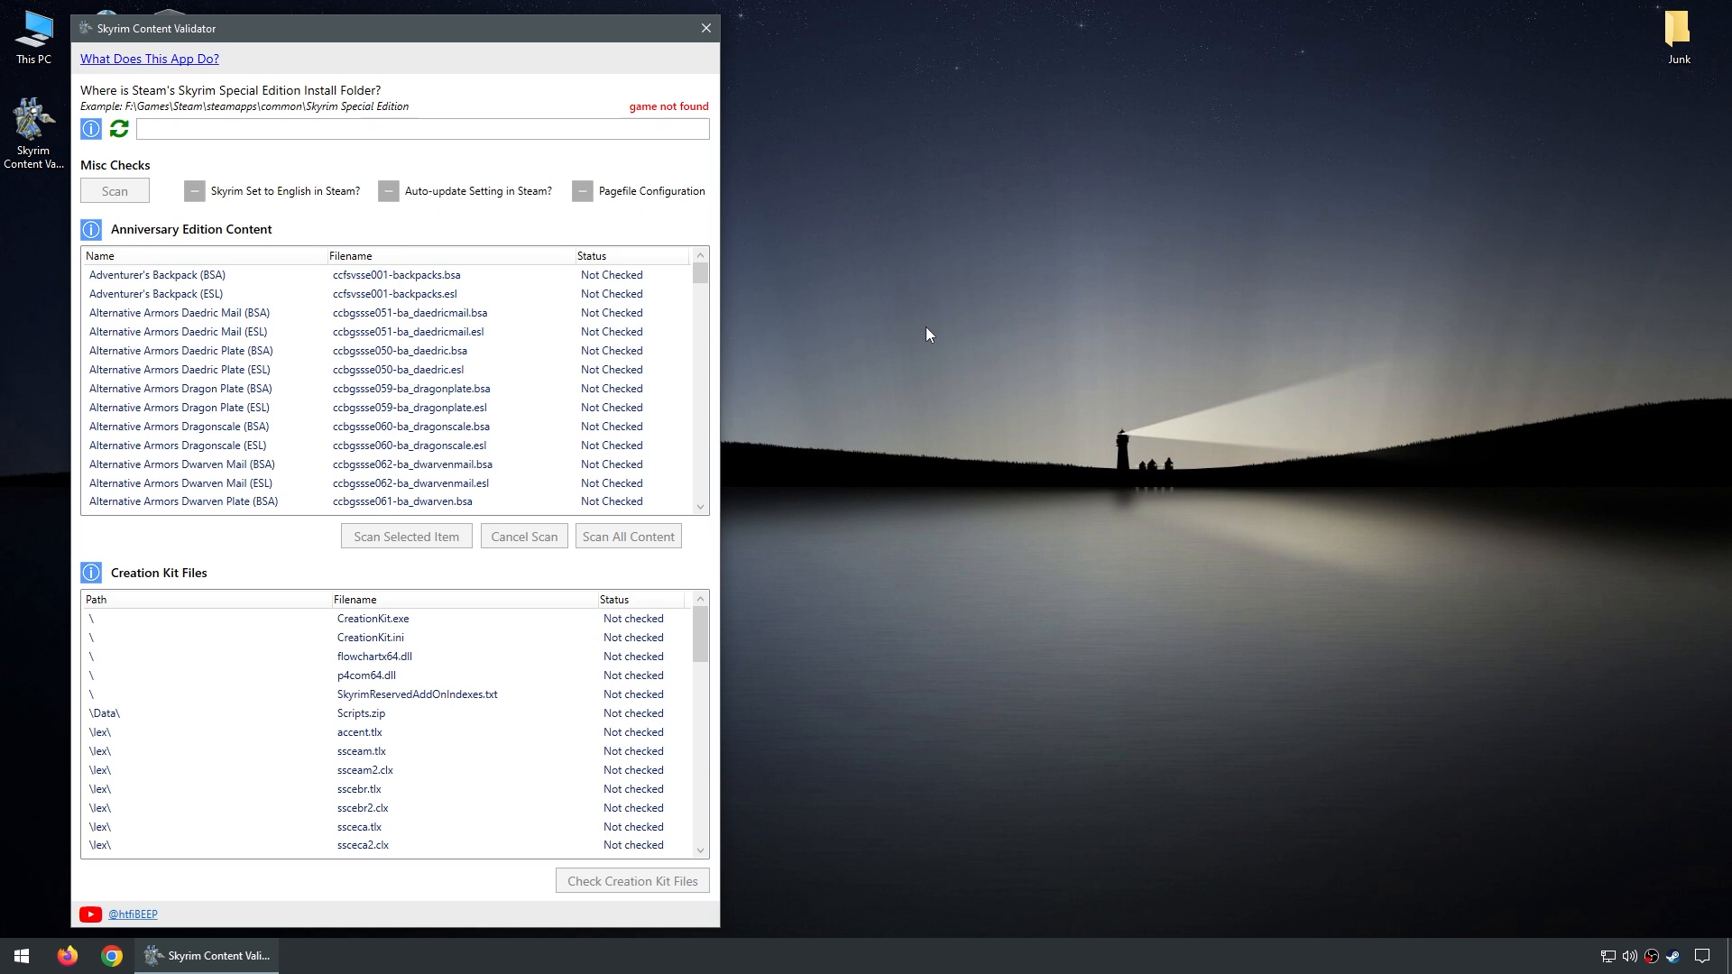
- Find and open the Windows Registry Editor
click(21, 960)
text(rege)
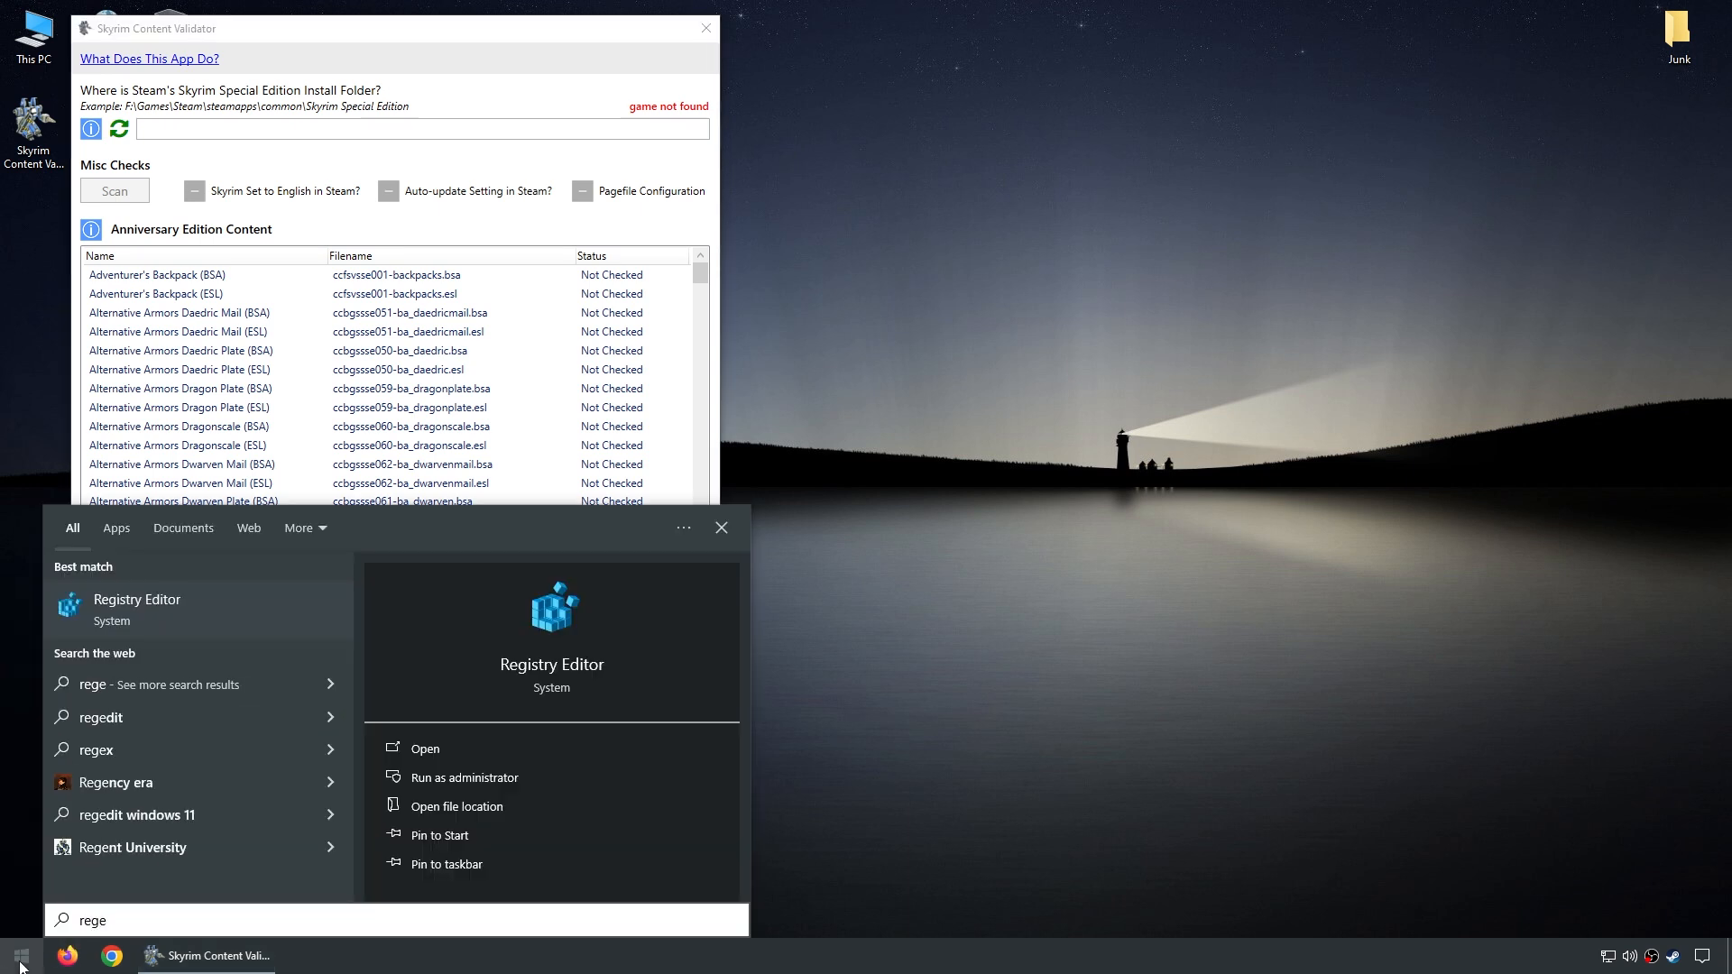
key(Return)
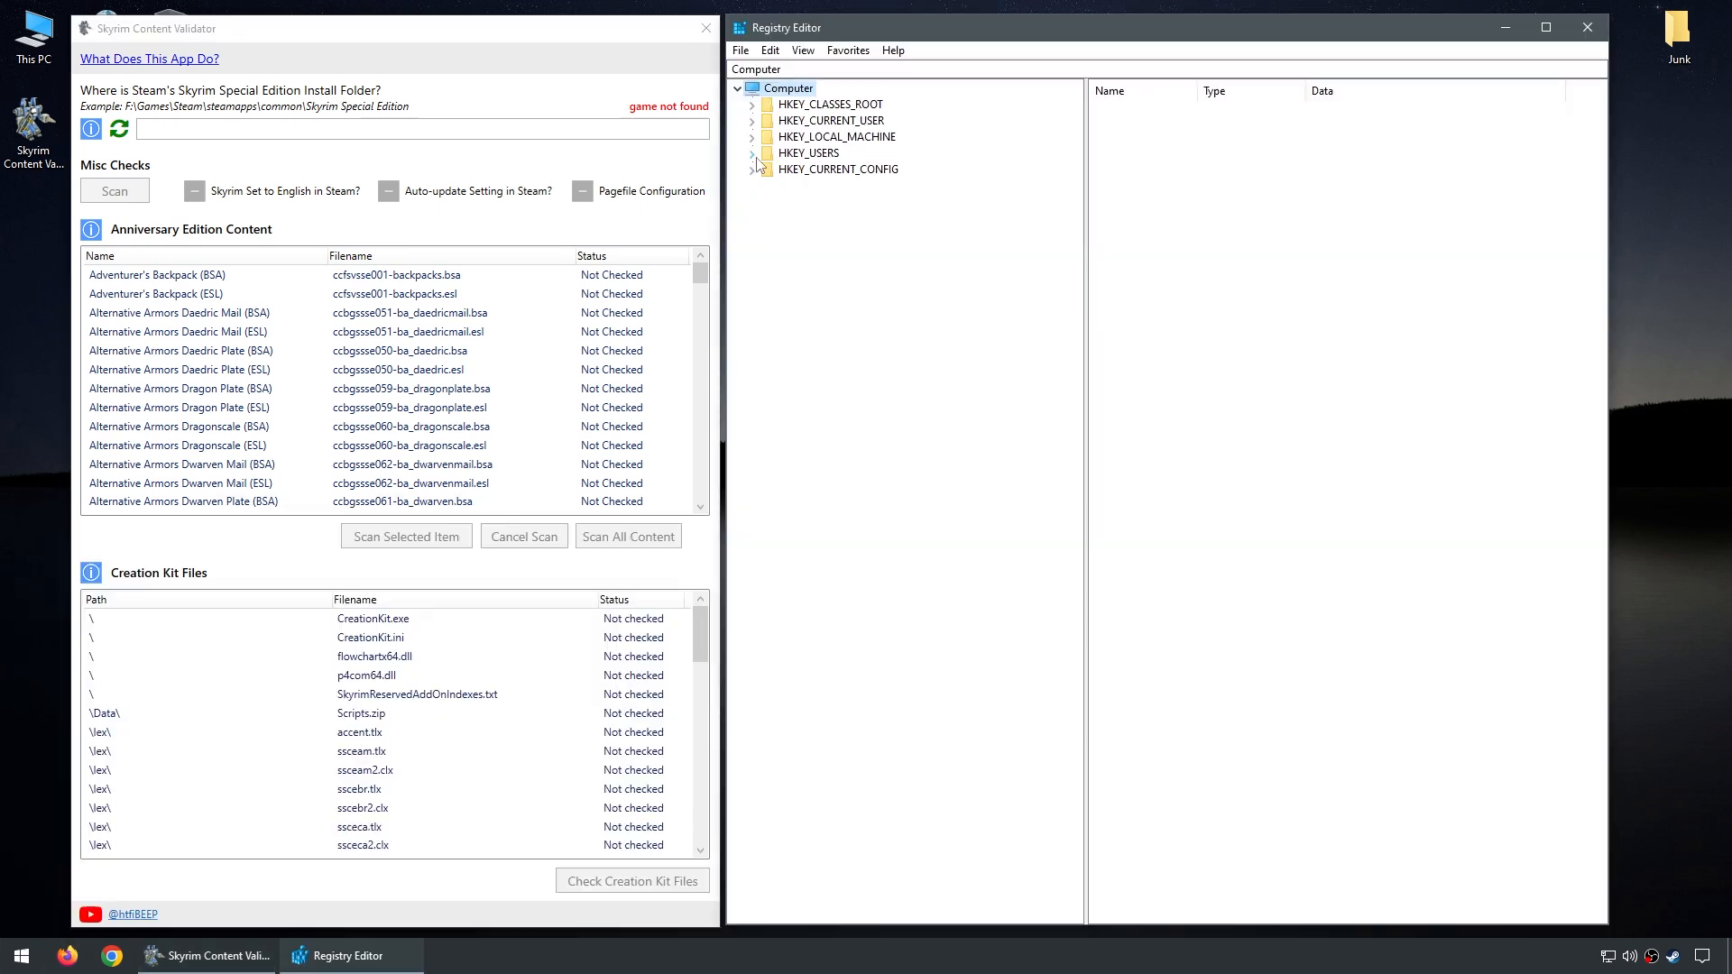
- Expand HKEY_LOCAL_MACHINE\SOFTWARE\Microsoft\Windows\CurrentVersion\Uninstall, examine its Steam App keys, and minimize Registry Editor
click(752, 138)
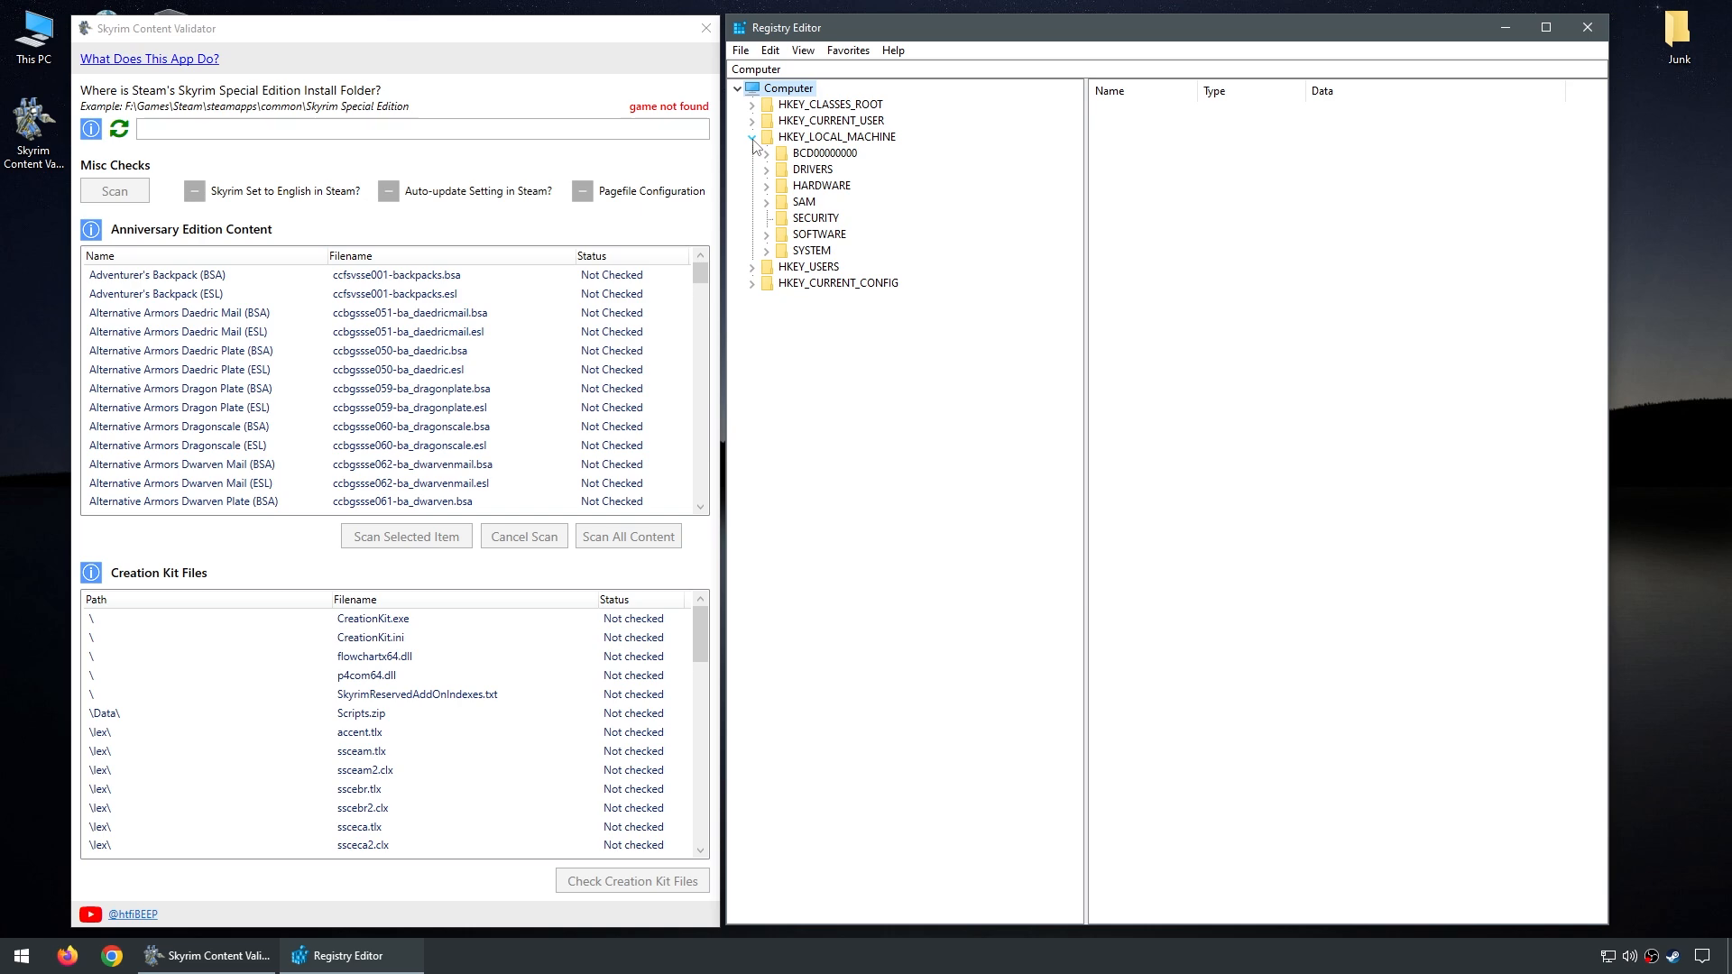
click(766, 235)
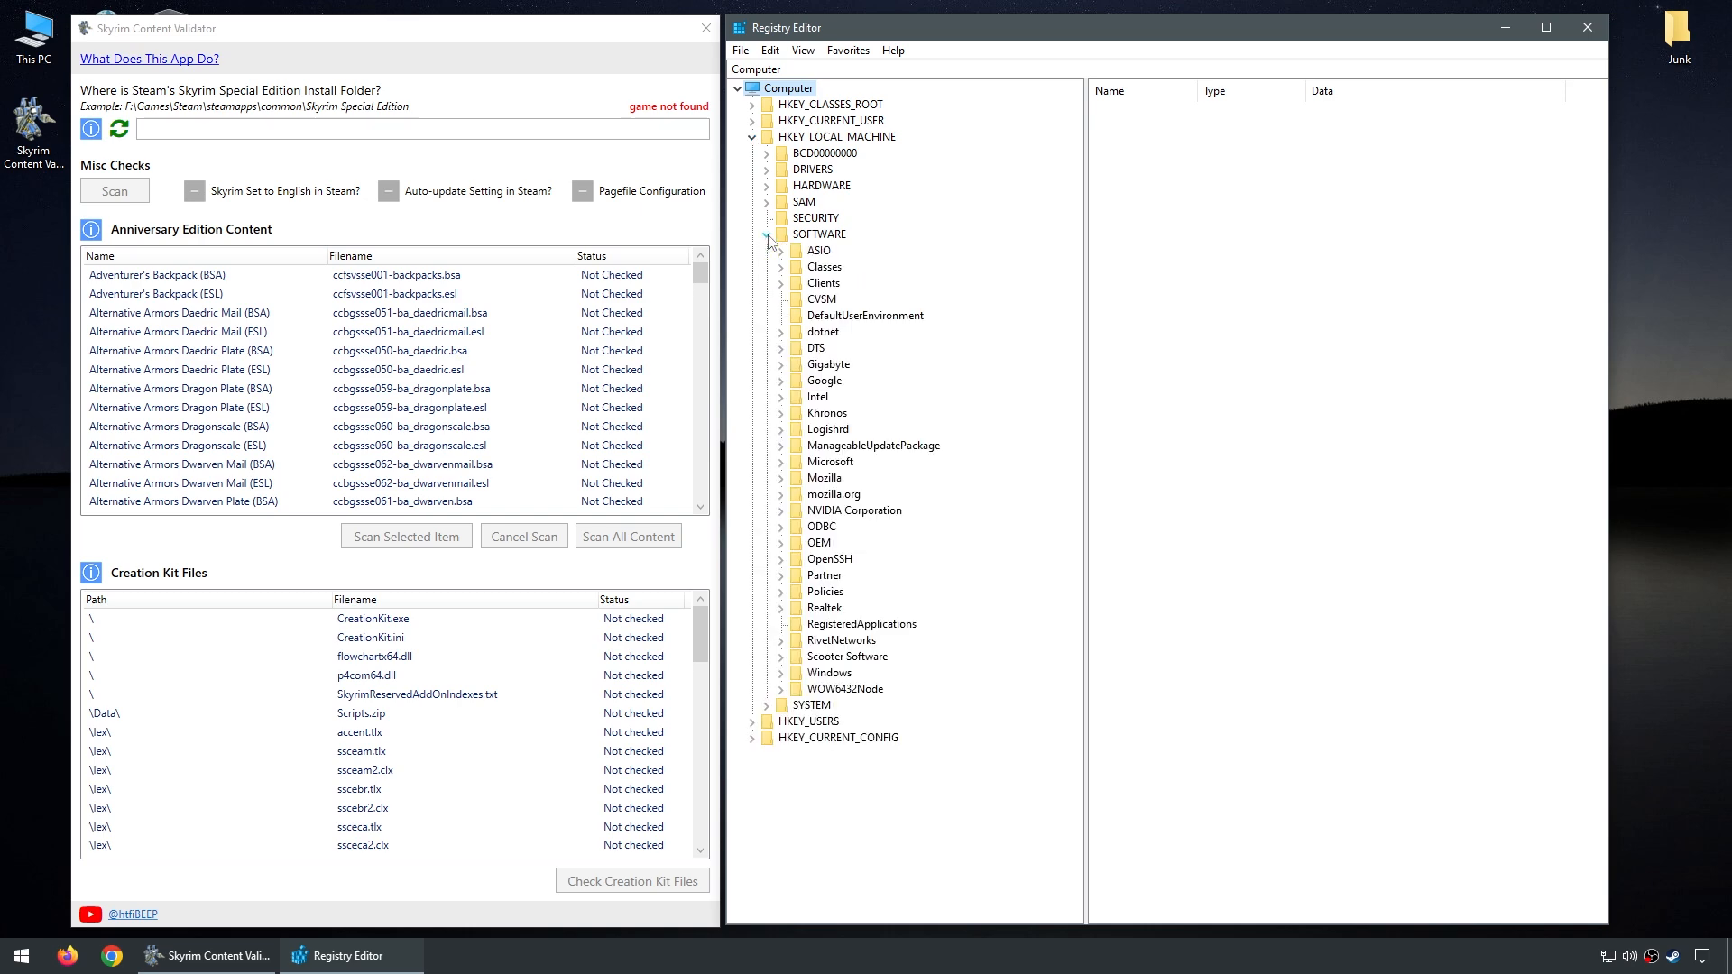
click(787, 470)
scroll(782, 464, down, 20)
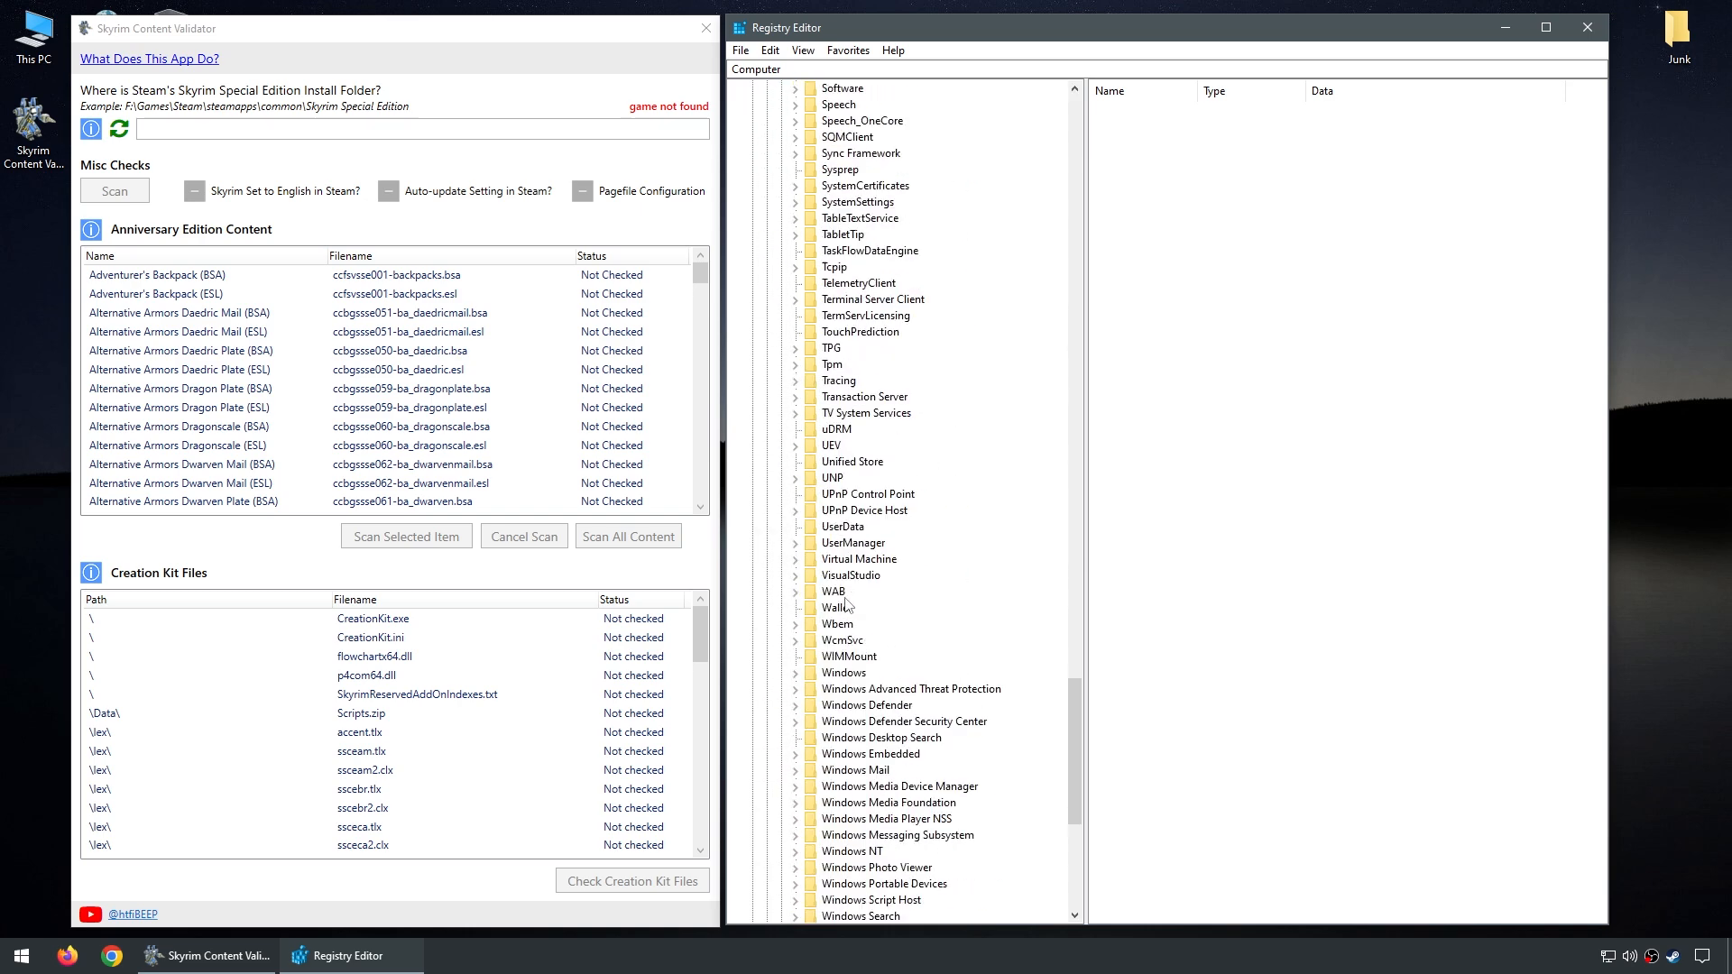
click(795, 527)
click(808, 610)
scroll(808, 619, down, 20)
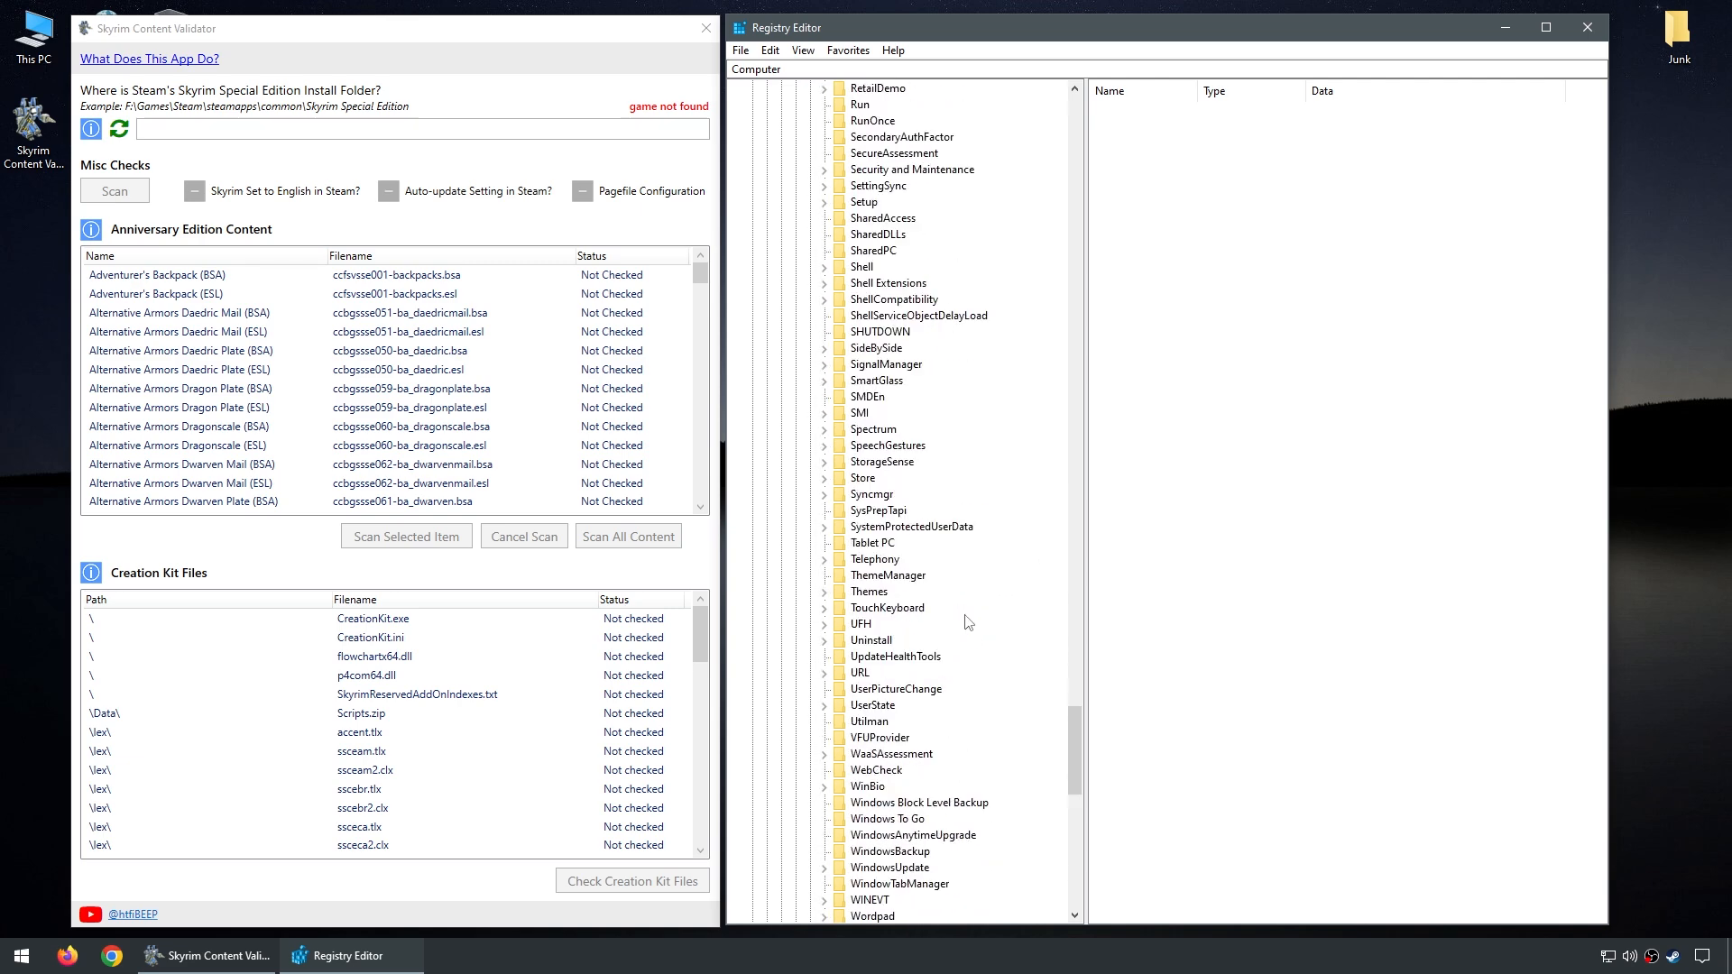
click(824, 649)
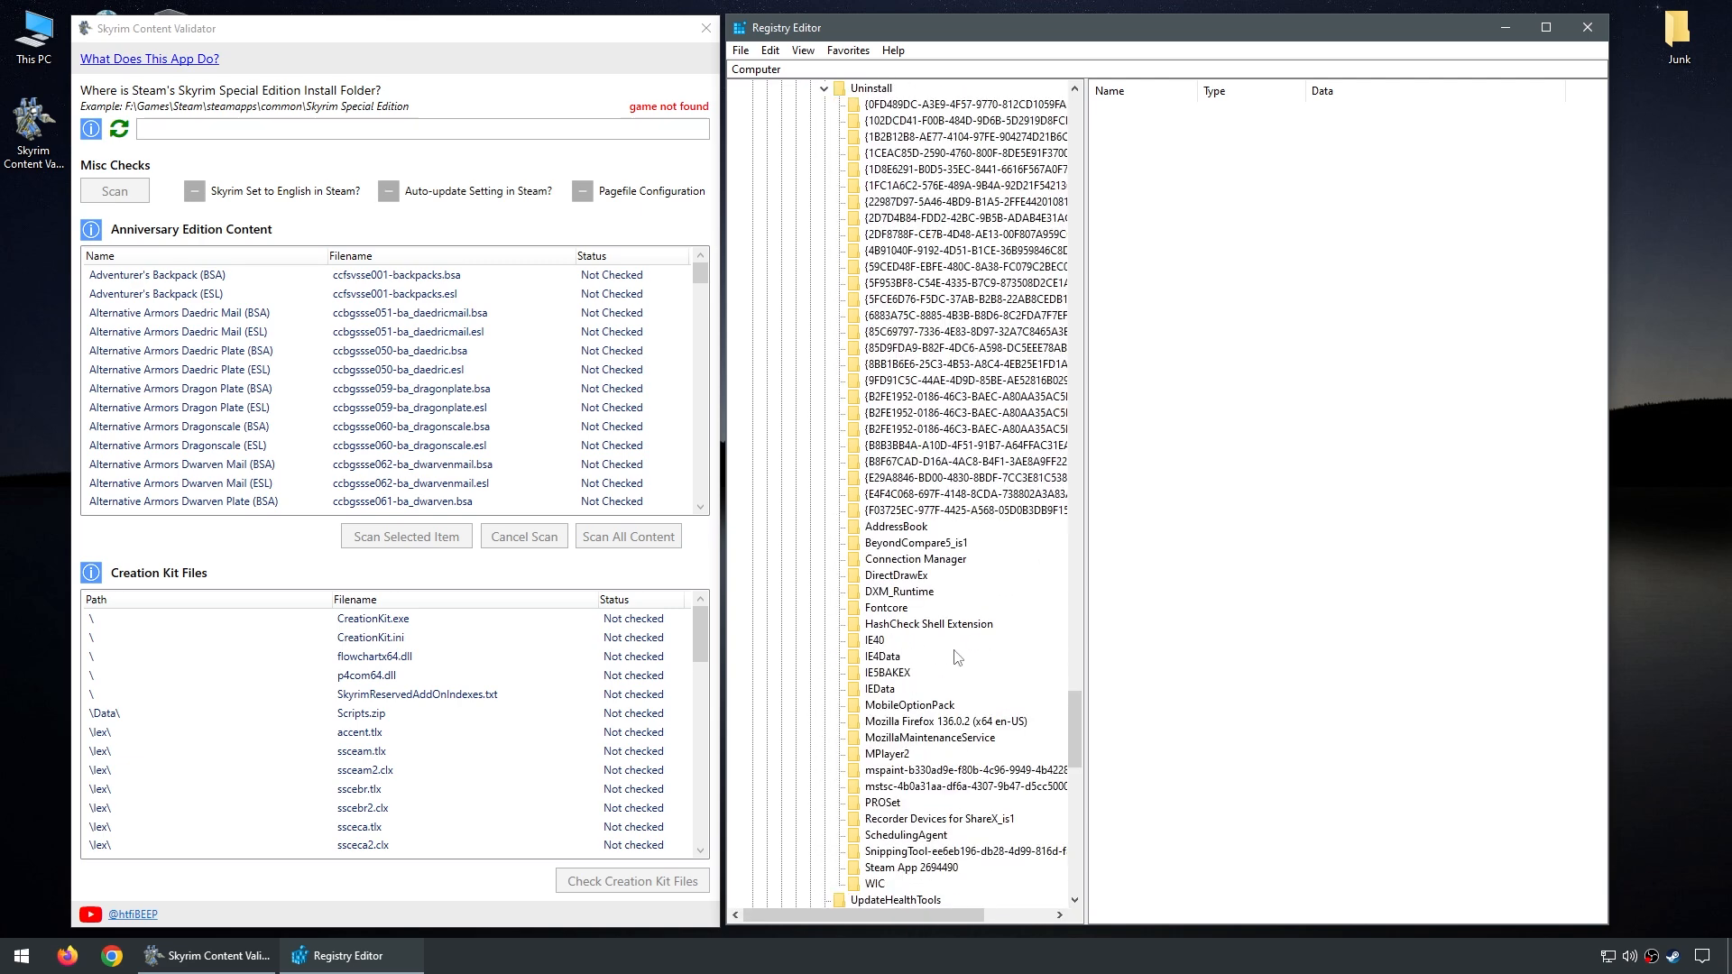
scroll(956, 657, down, 1)
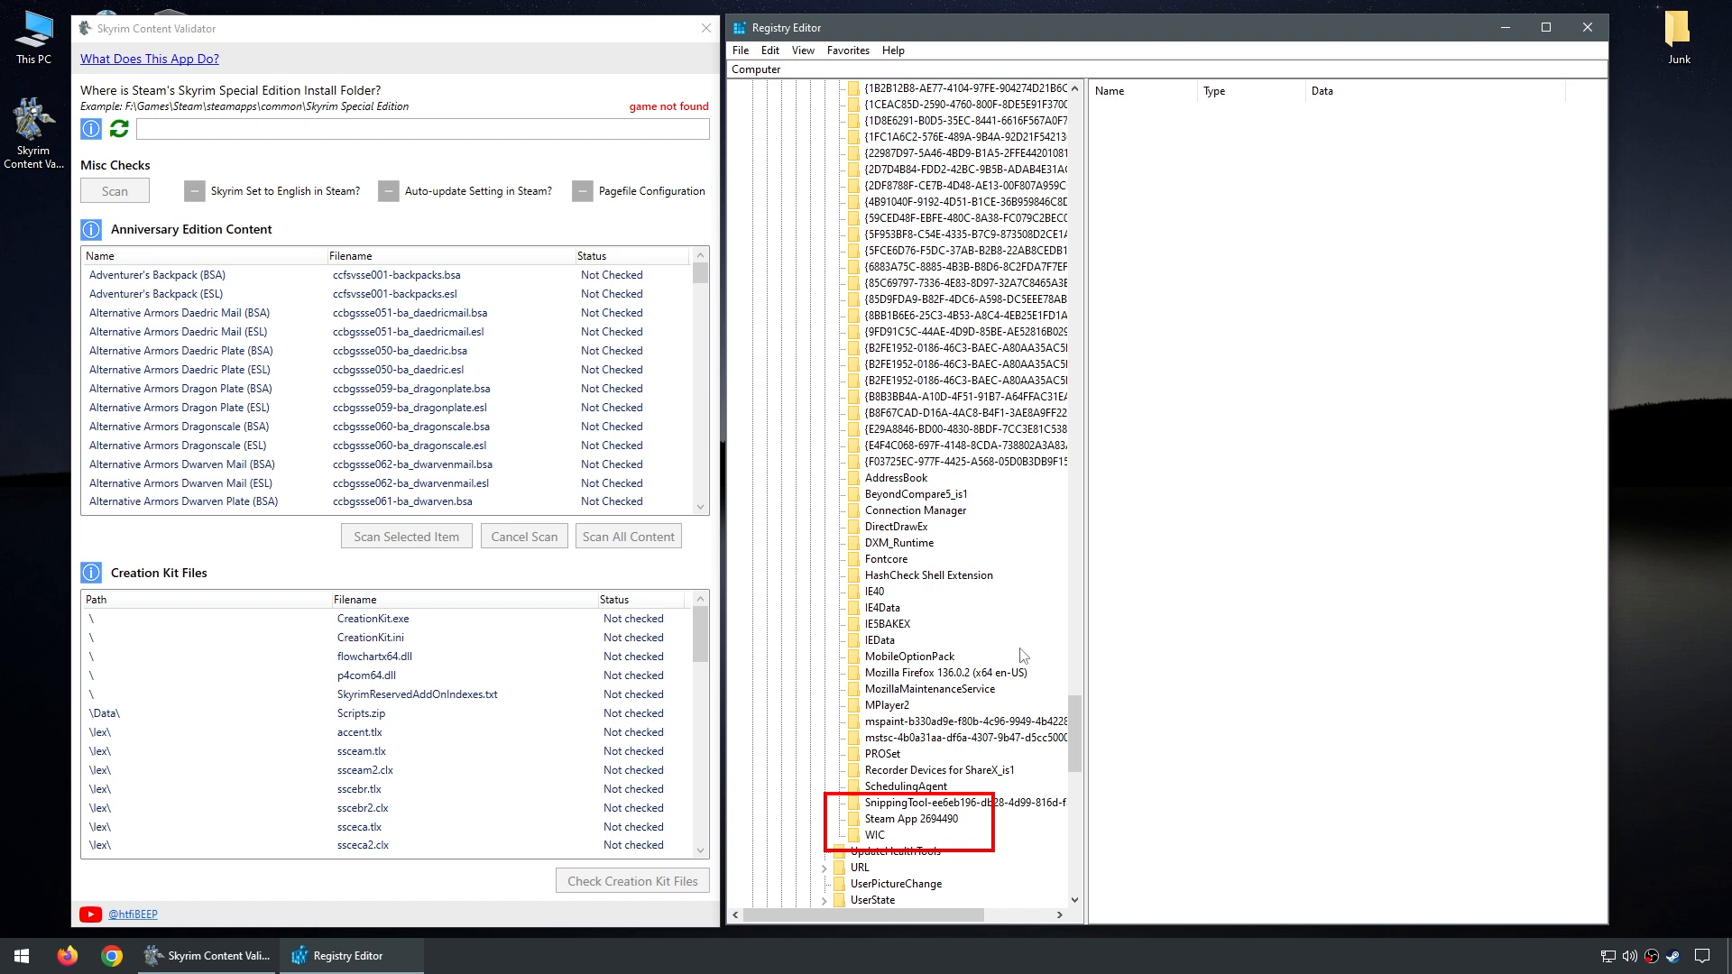
drag(1087, 648, 1134, 648)
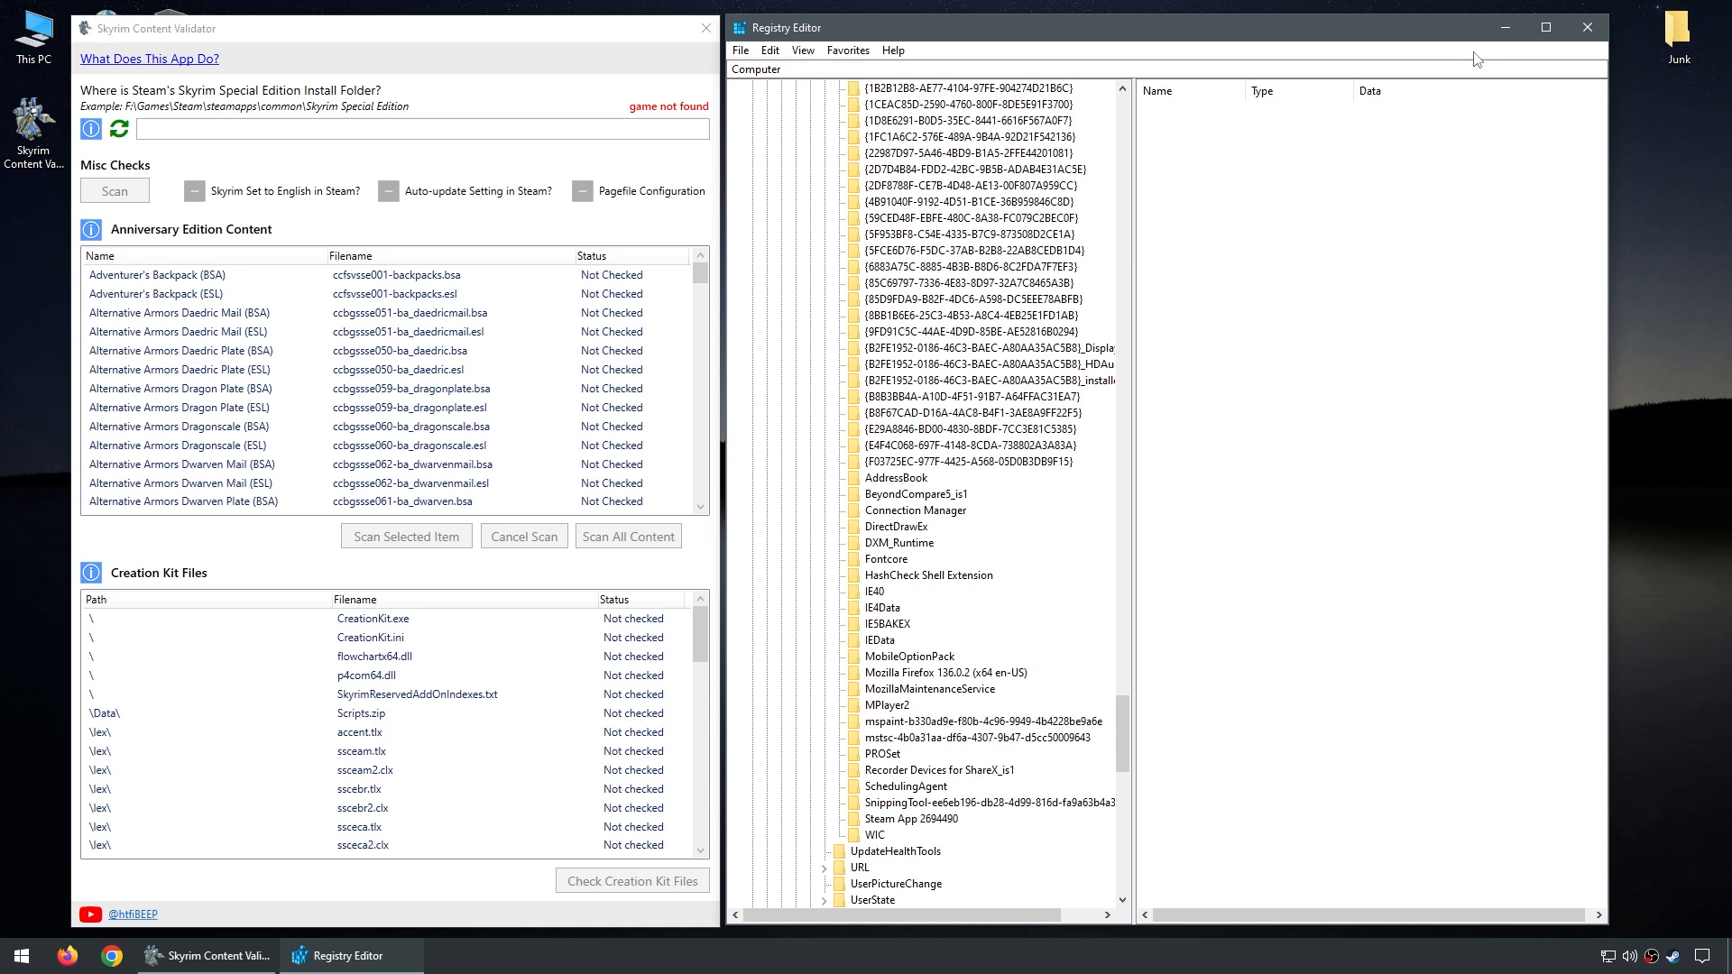
click(1503, 28)
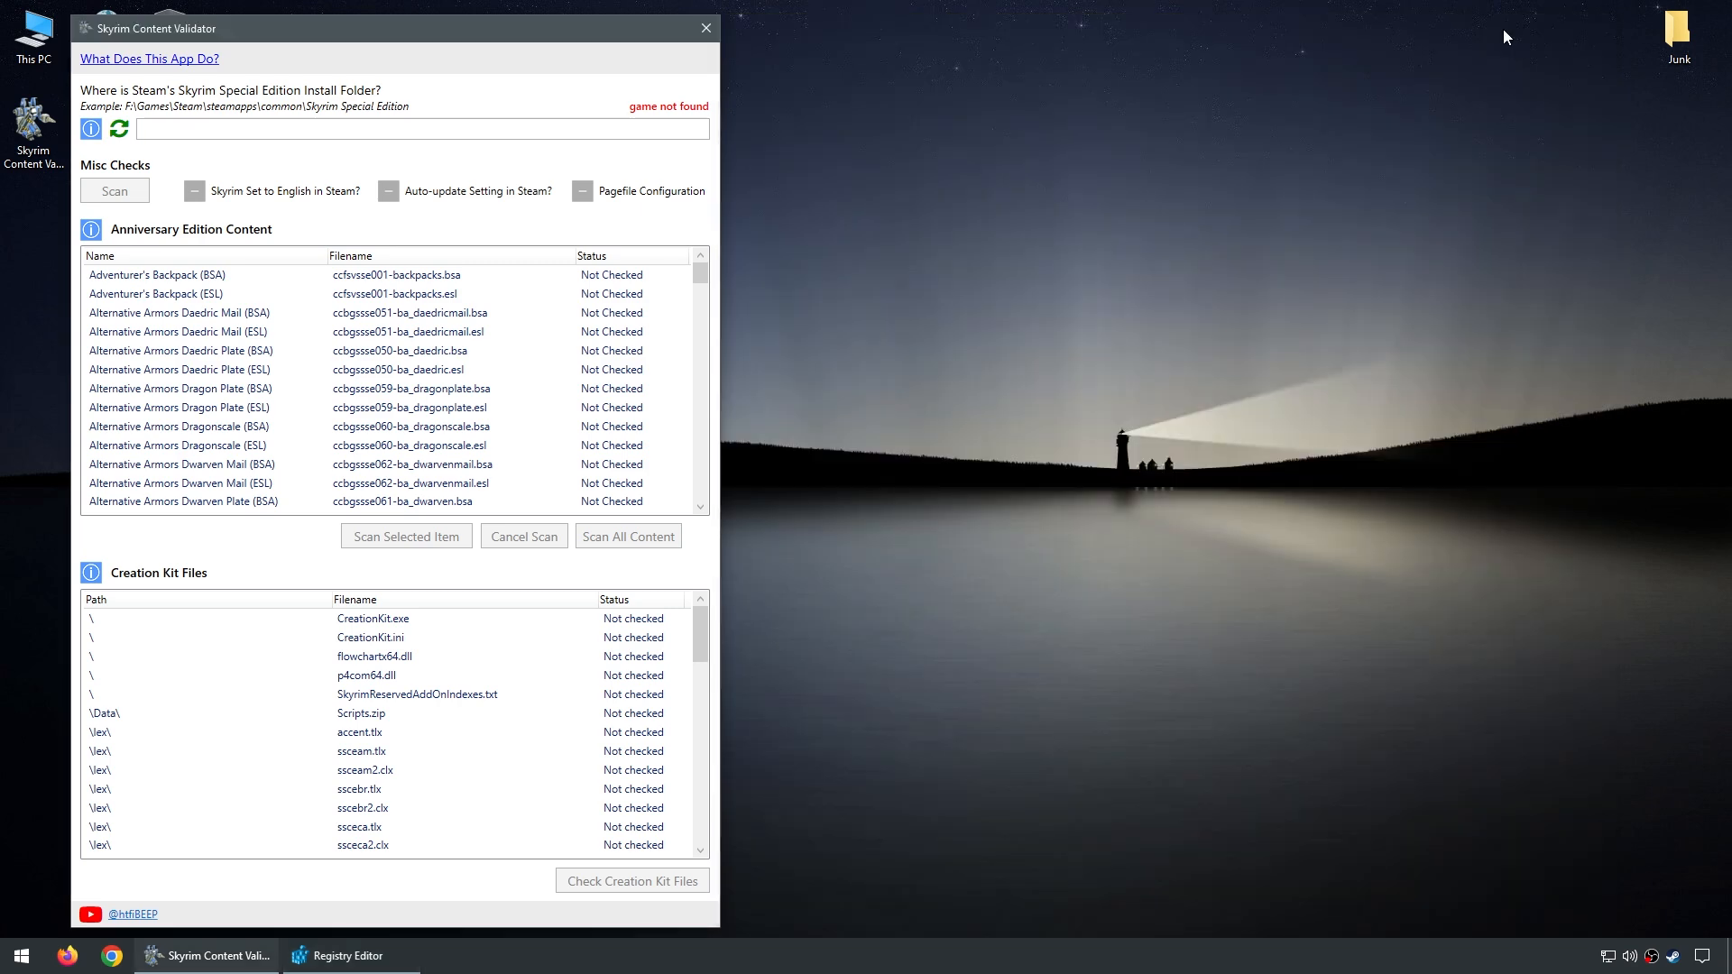
- Switch to Steam, search the library for "Skyrim", and open The Elder Scrolls V: Skyrim Special Edition
click(1673, 956)
mouse_move(899, 56)
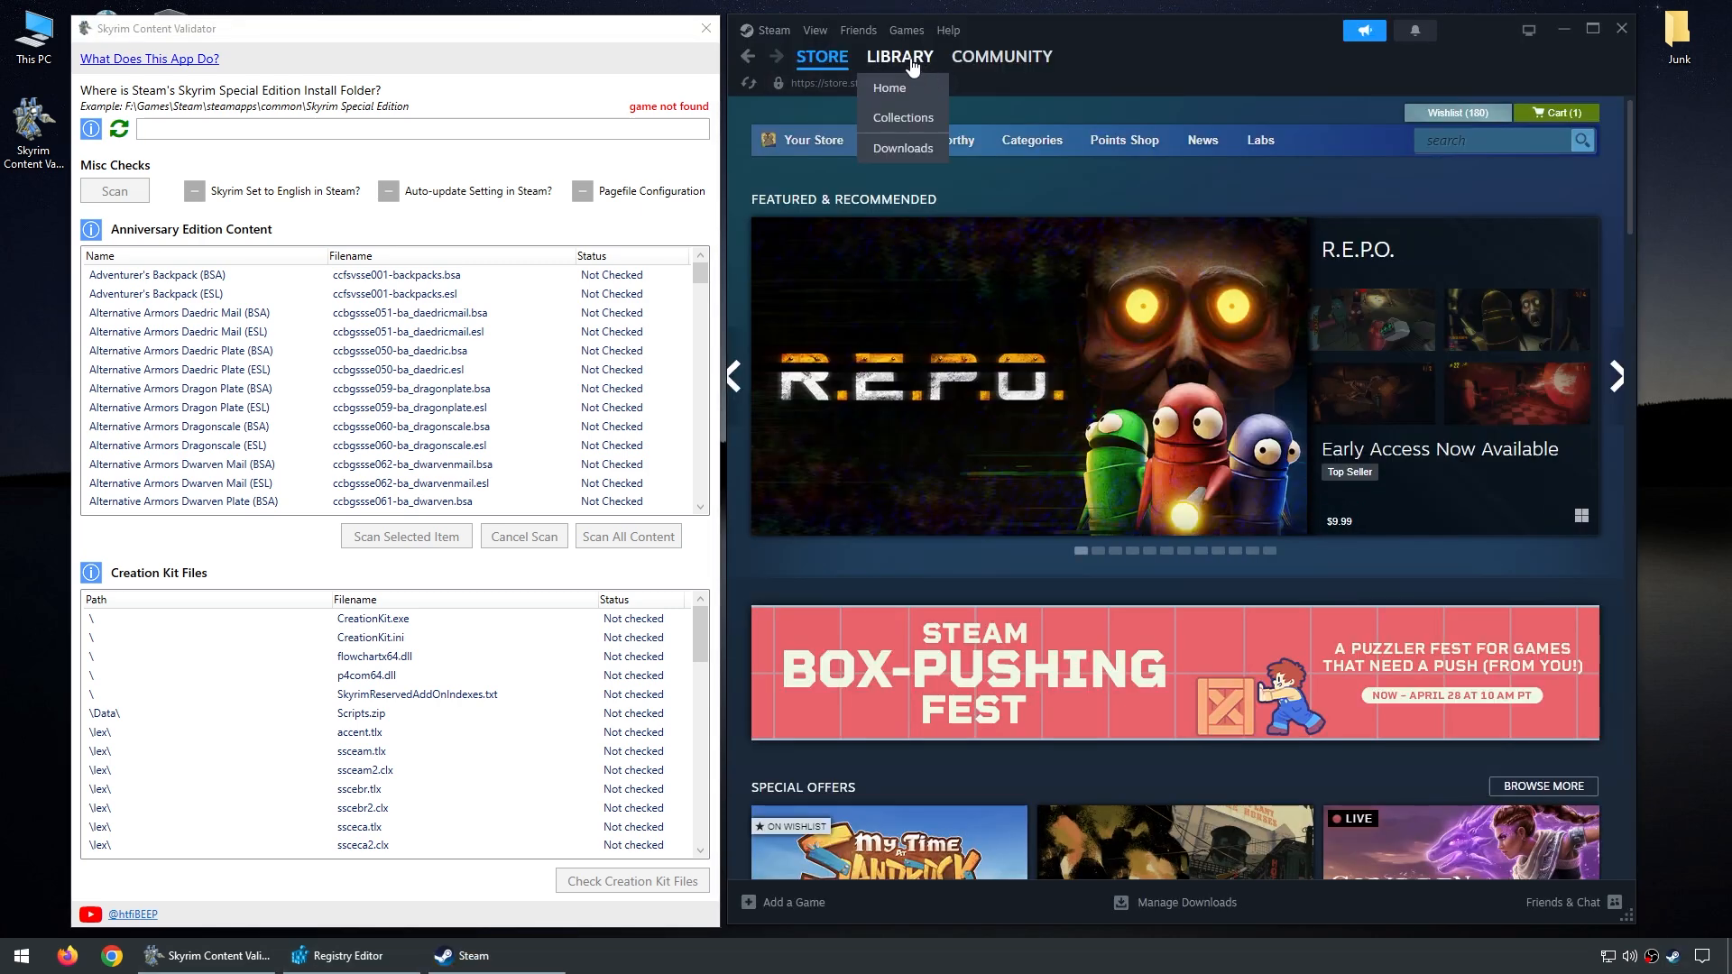
click(895, 91)
click(878, 176)
text(Skyrim)
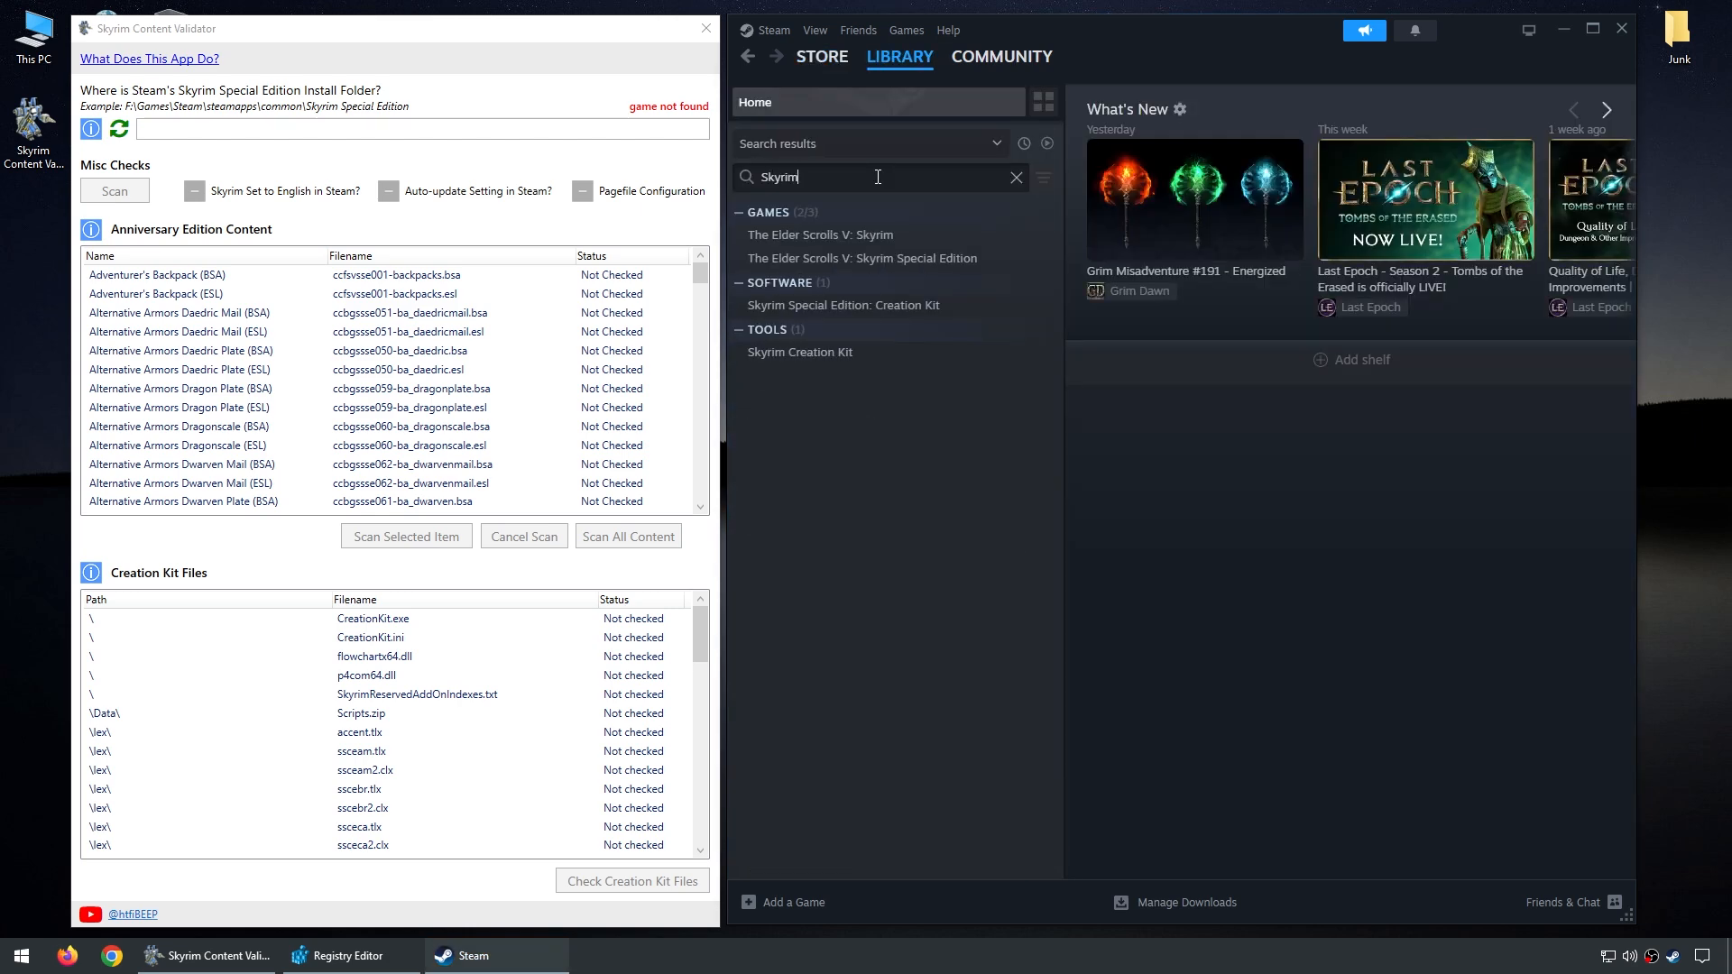
click(871, 258)
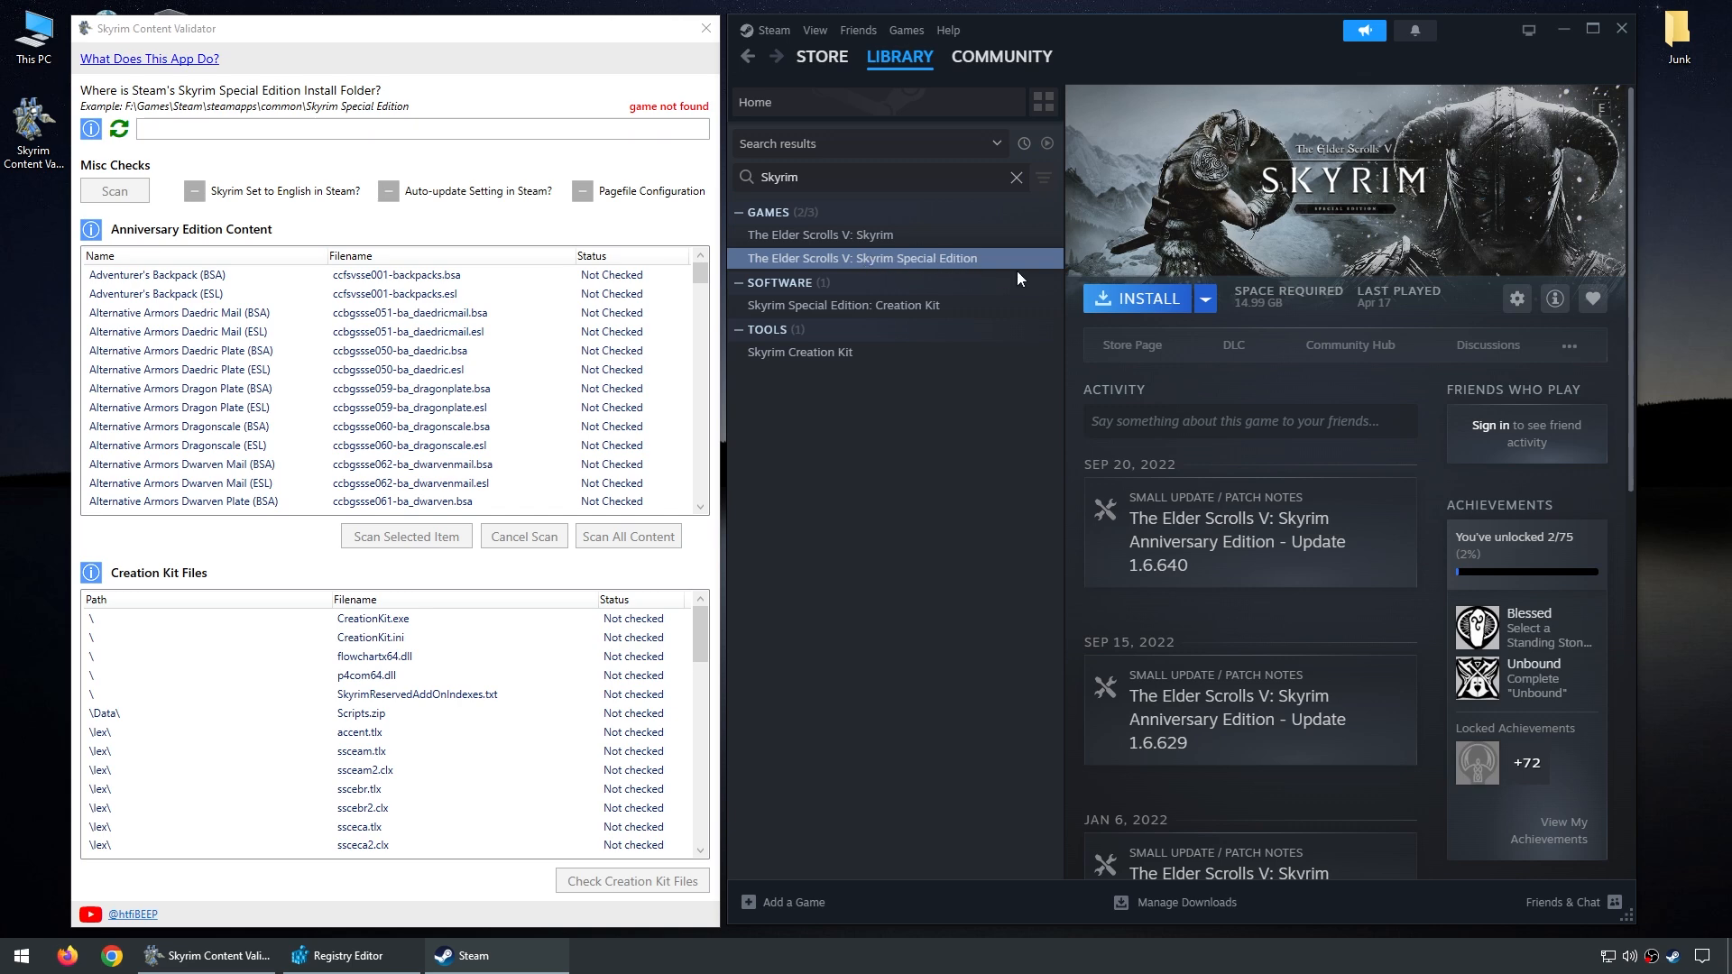
- Install Skyrim Special Edition to the Library (D:) drive with a desktop shortcut
click(1147, 304)
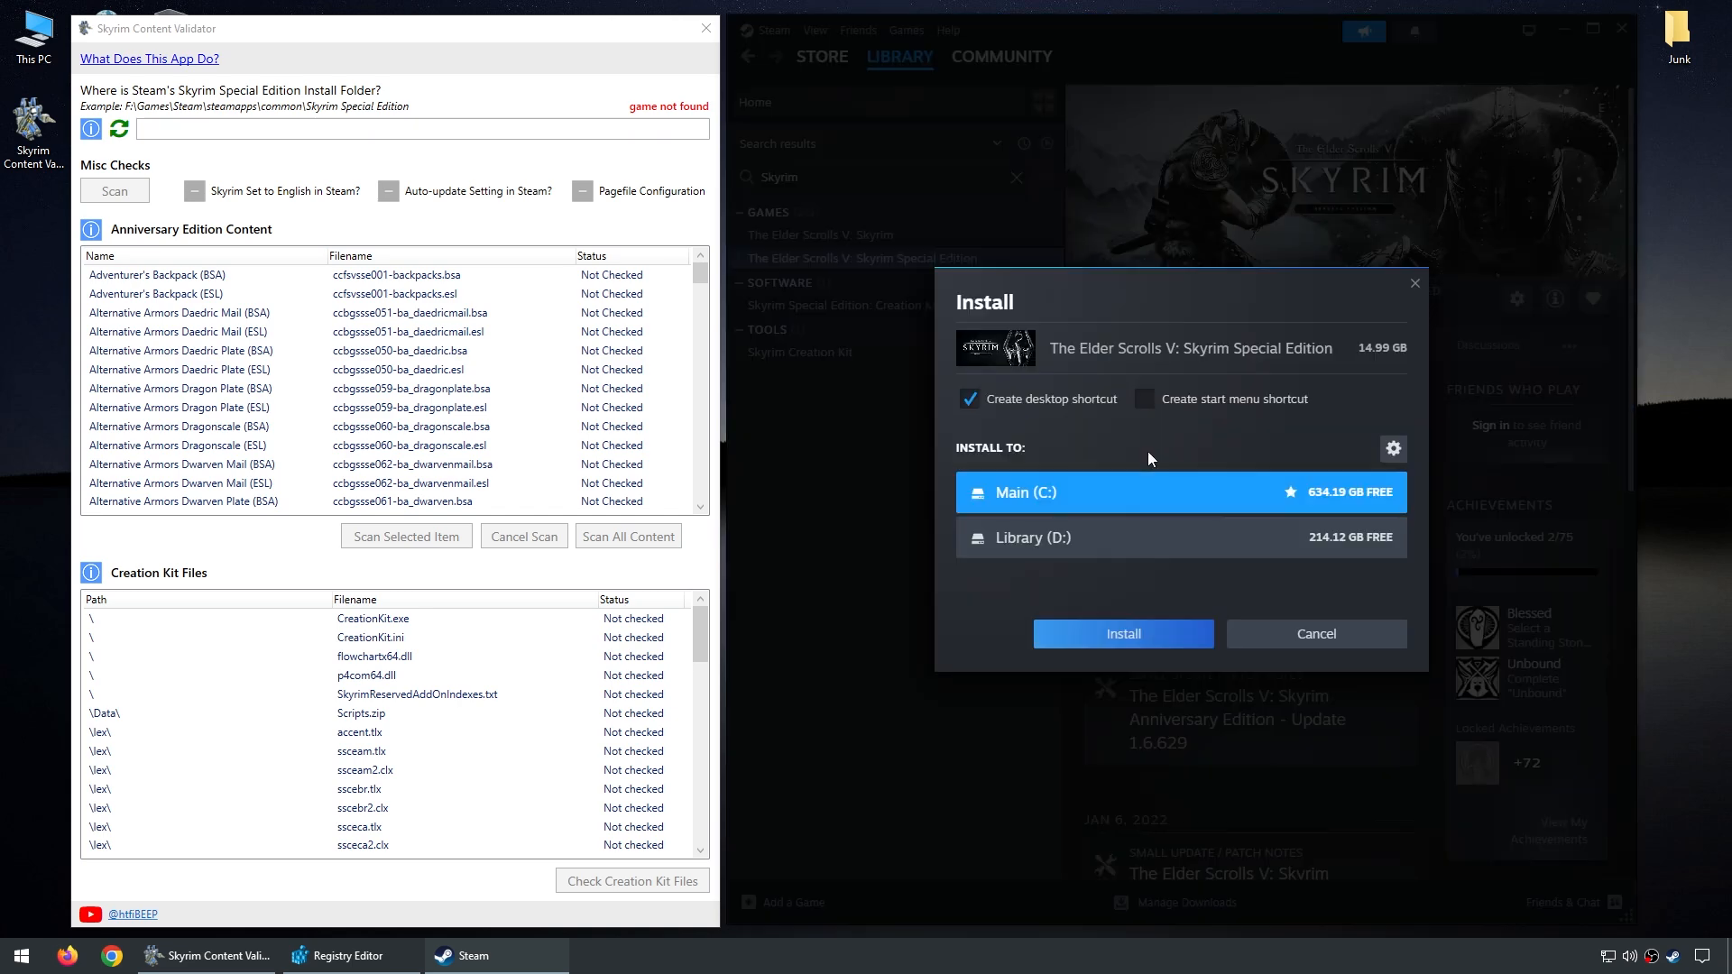
click(1149, 539)
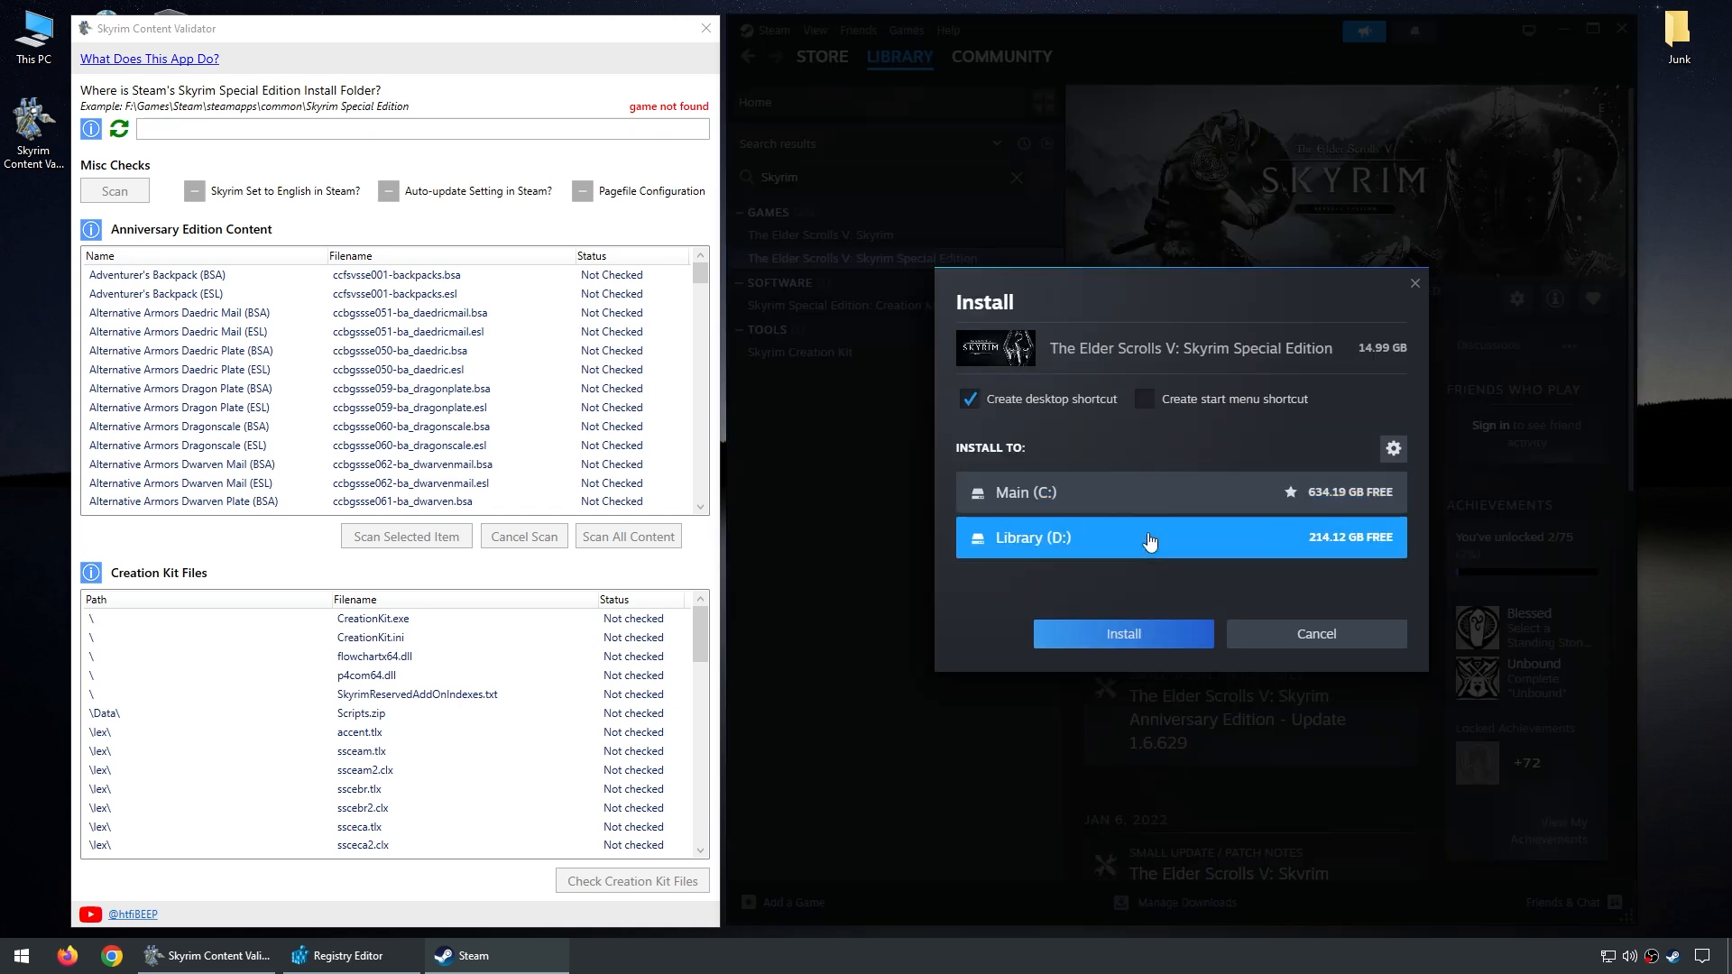
click(1123, 634)
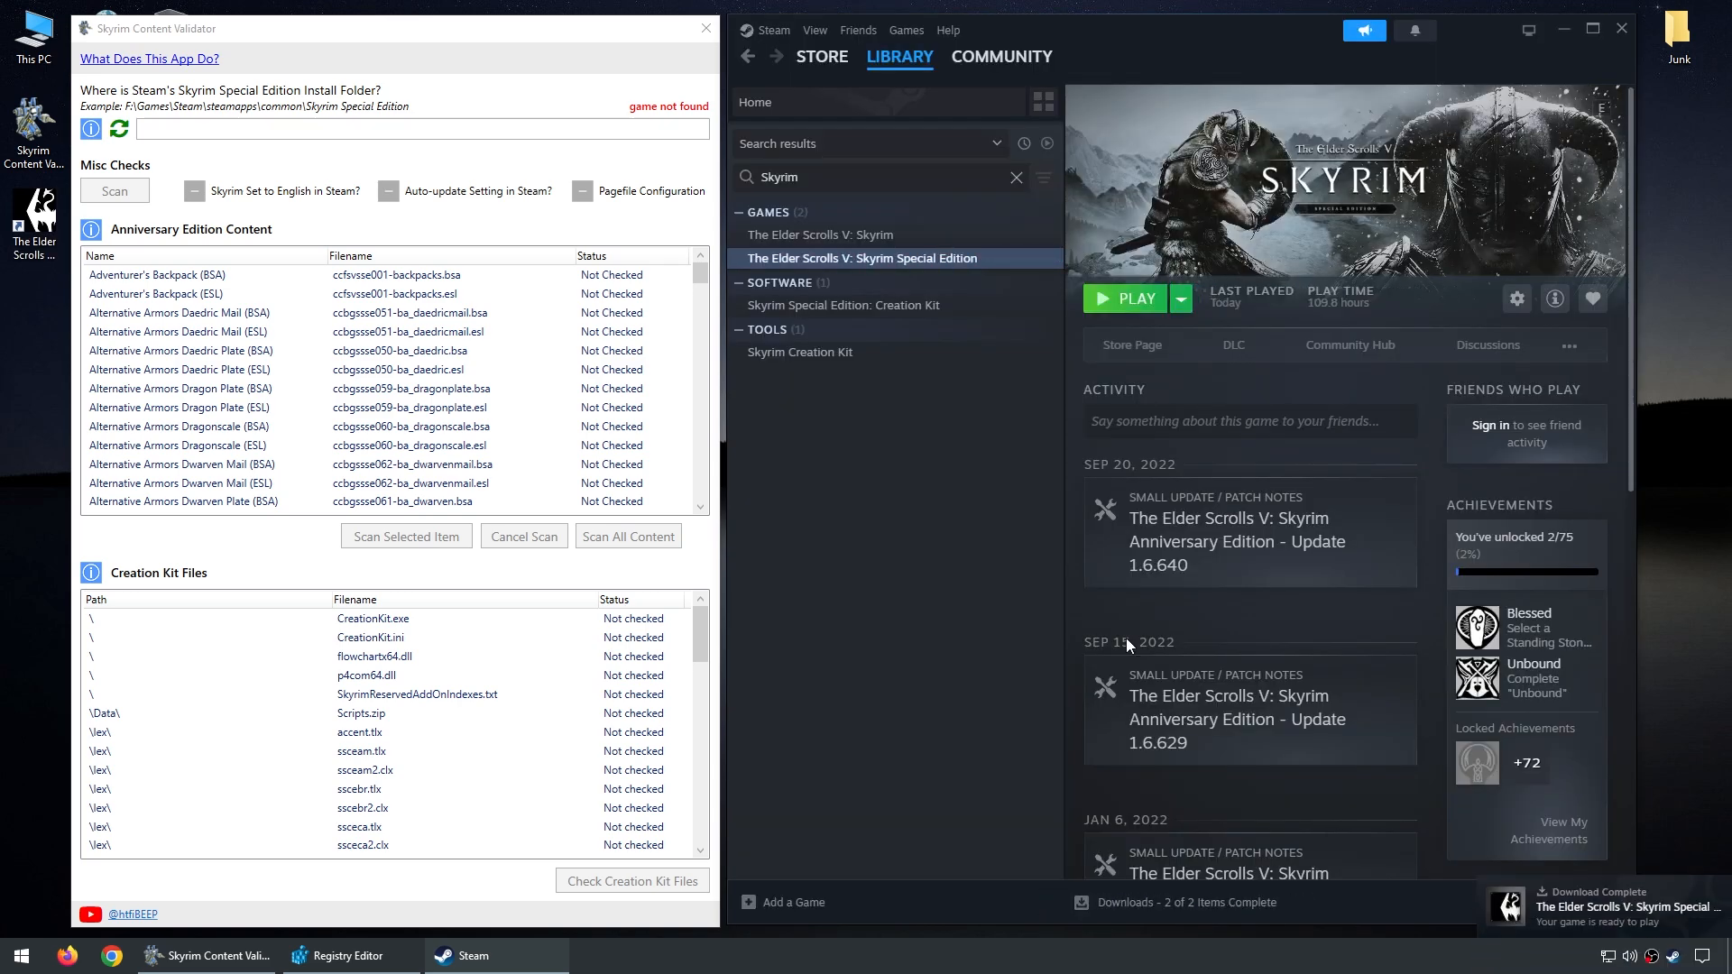
- View the game's Steam store page, switch to Registry Editor, and refresh it to inspect the Steam App 489830 key's values
click(1132, 345)
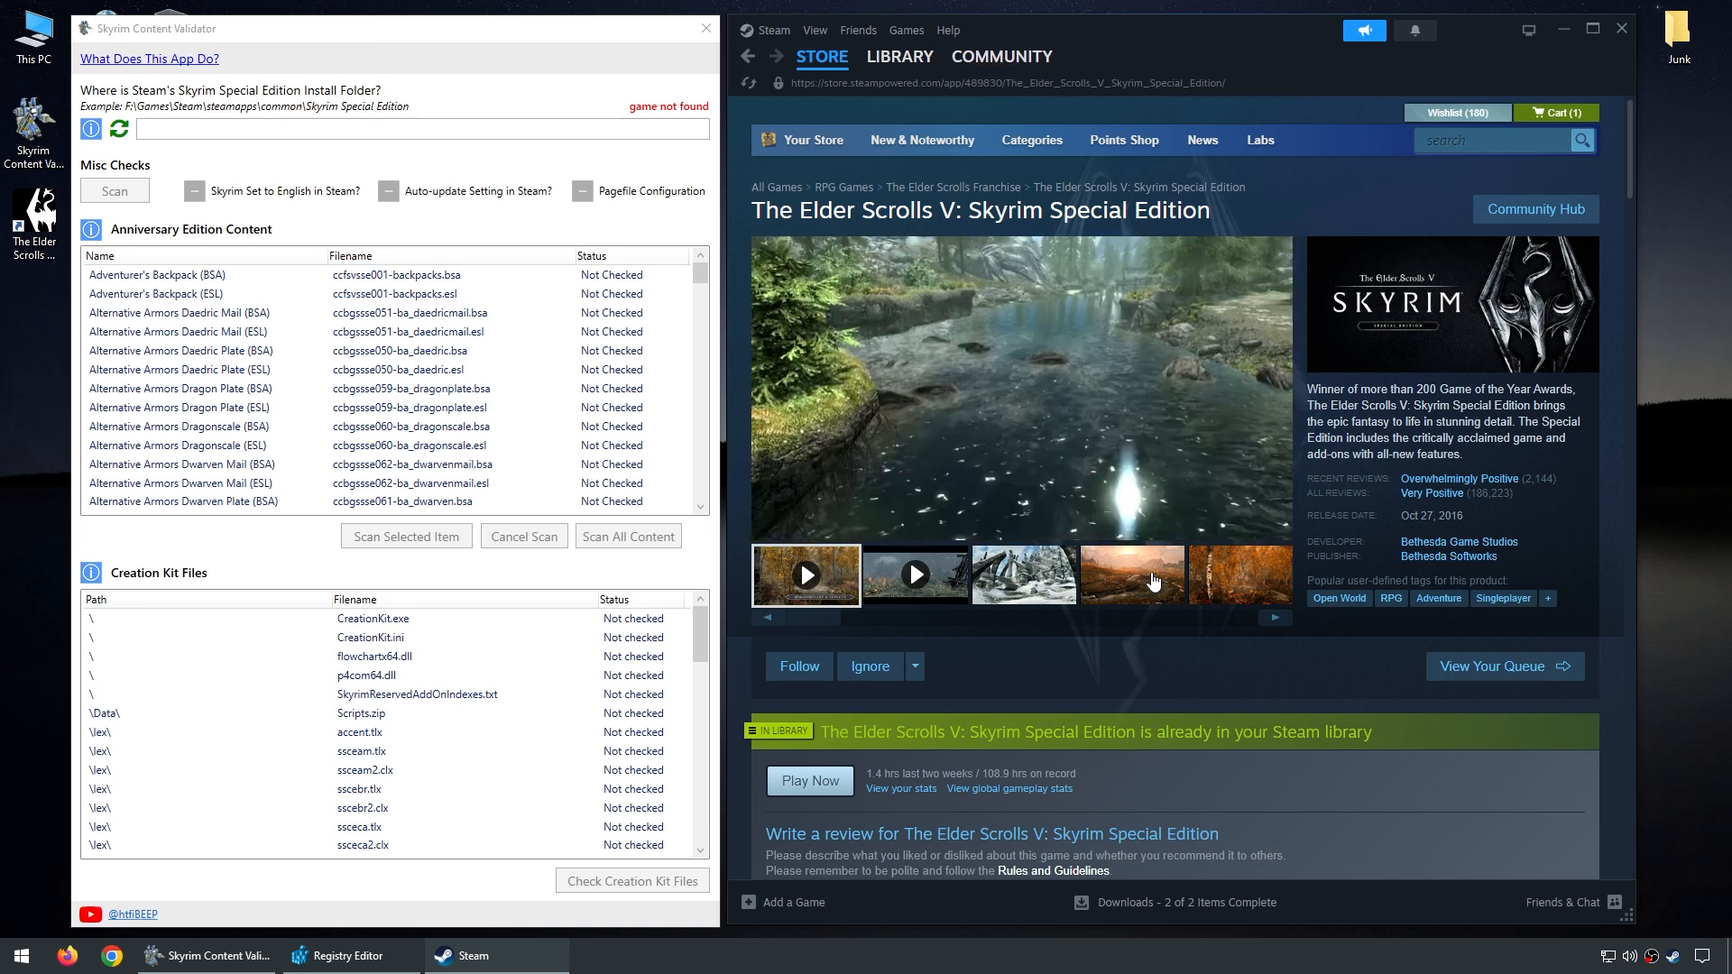
click(364, 957)
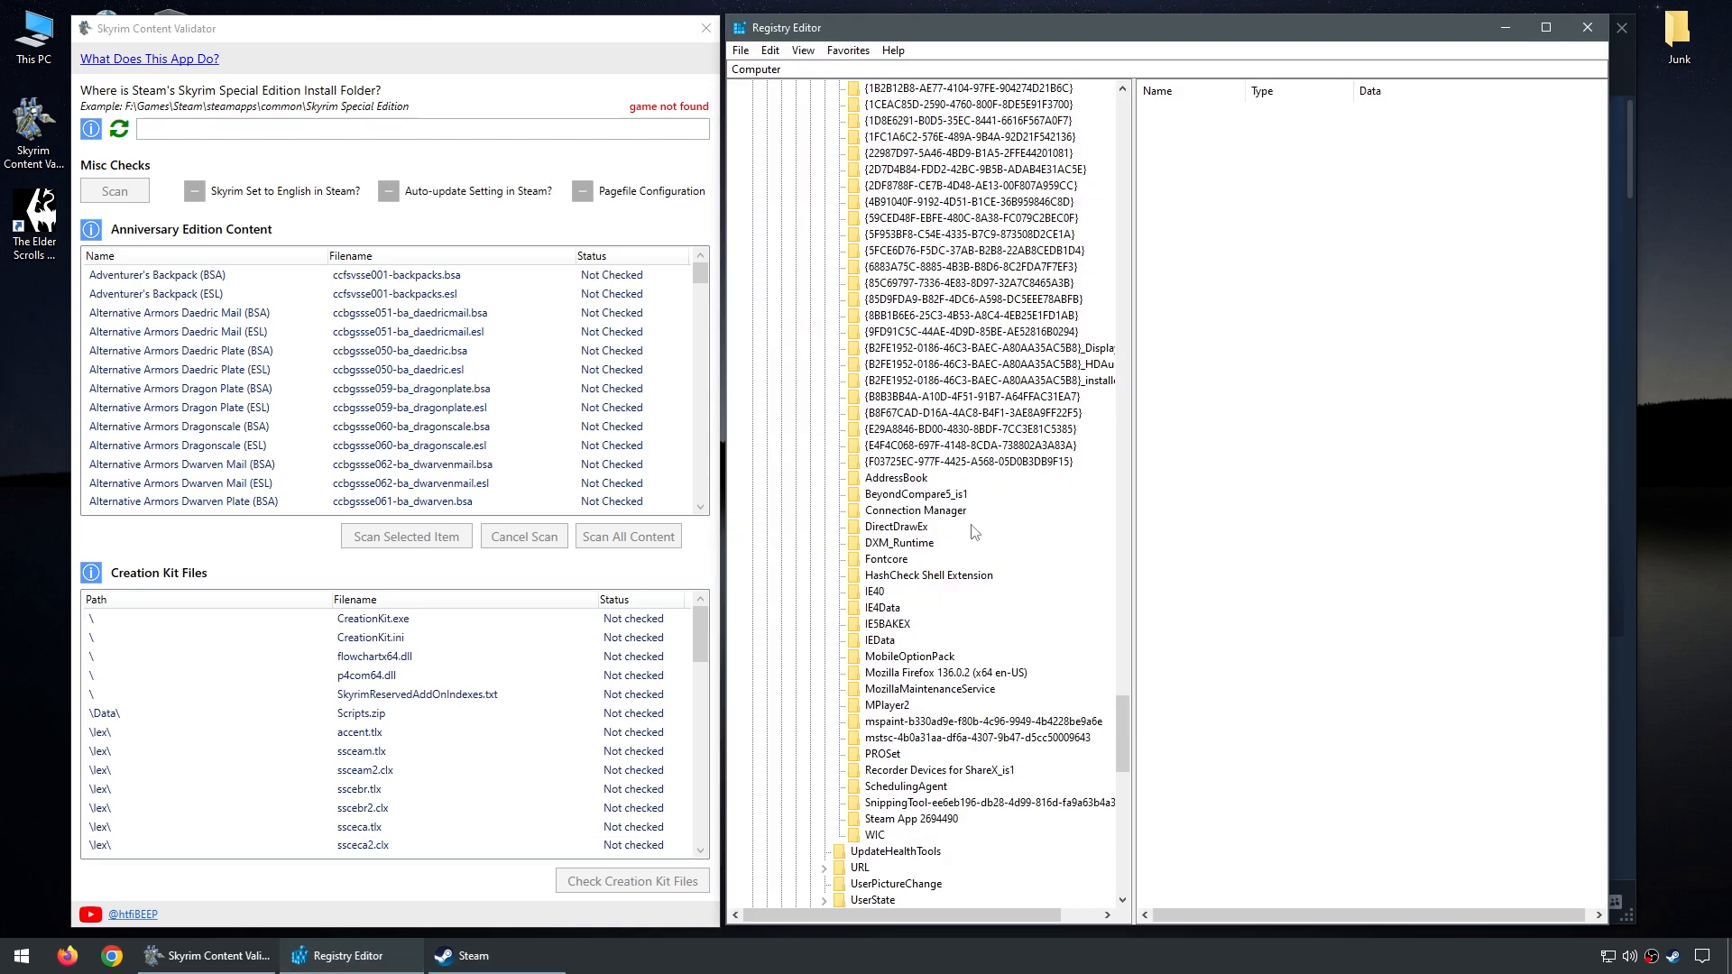
click(804, 52)
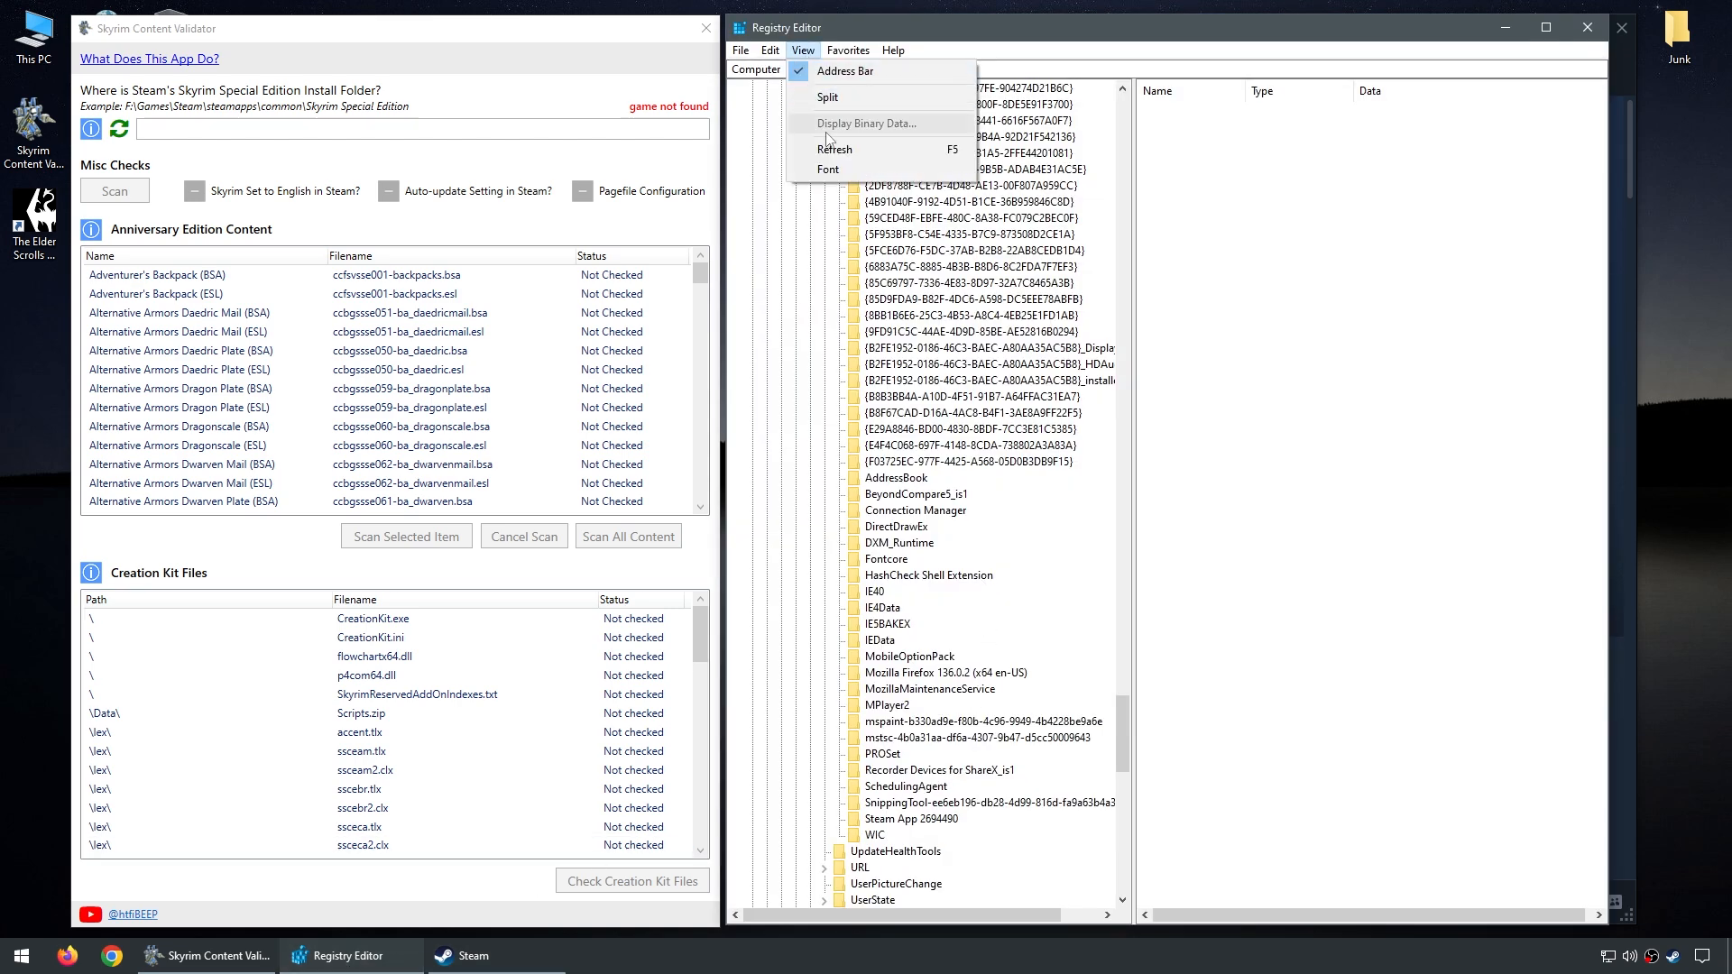
click(864, 149)
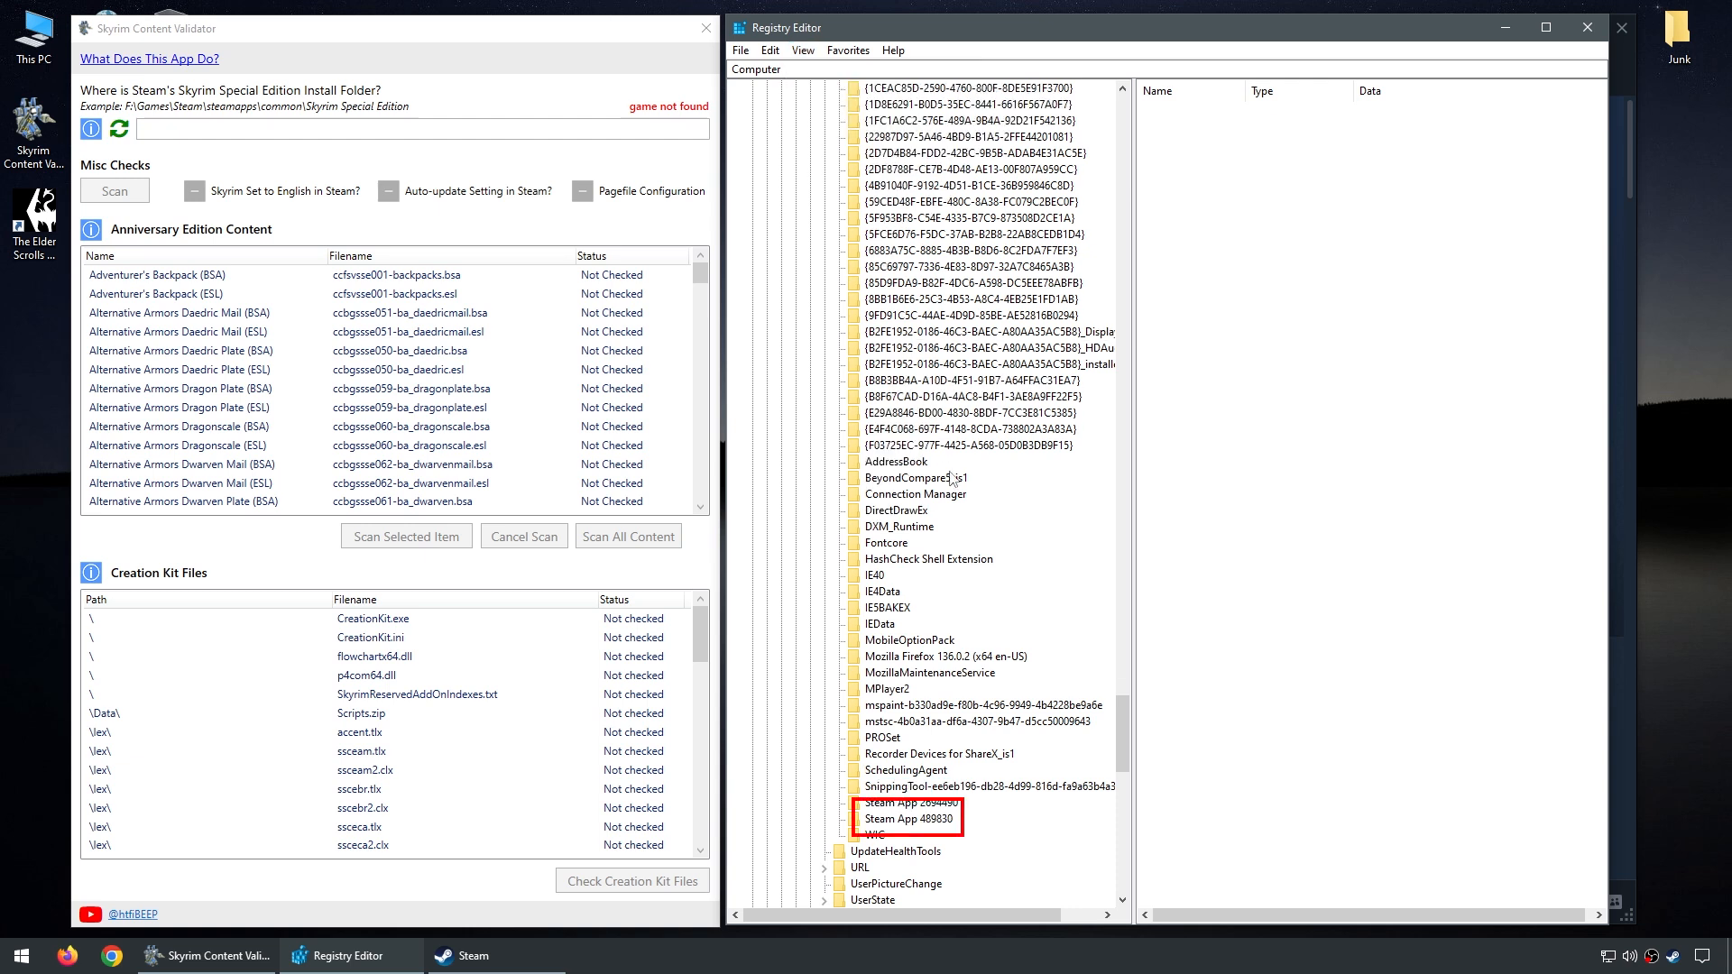
click(950, 821)
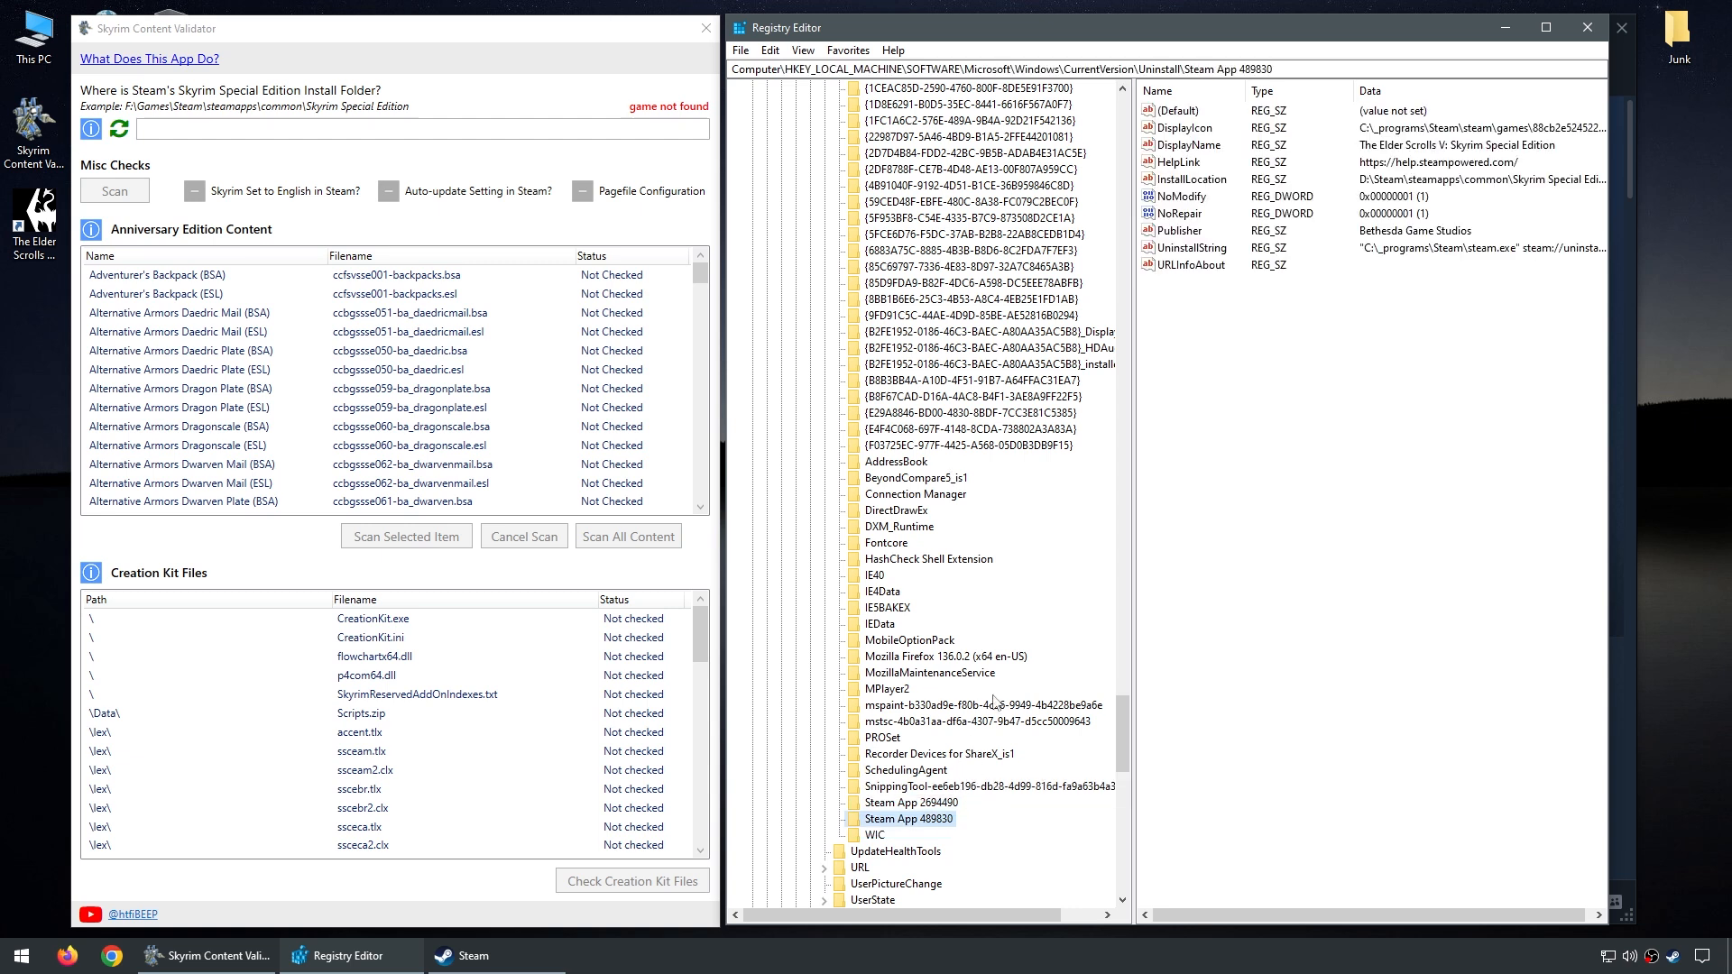
drag(1134, 621, 1089, 619)
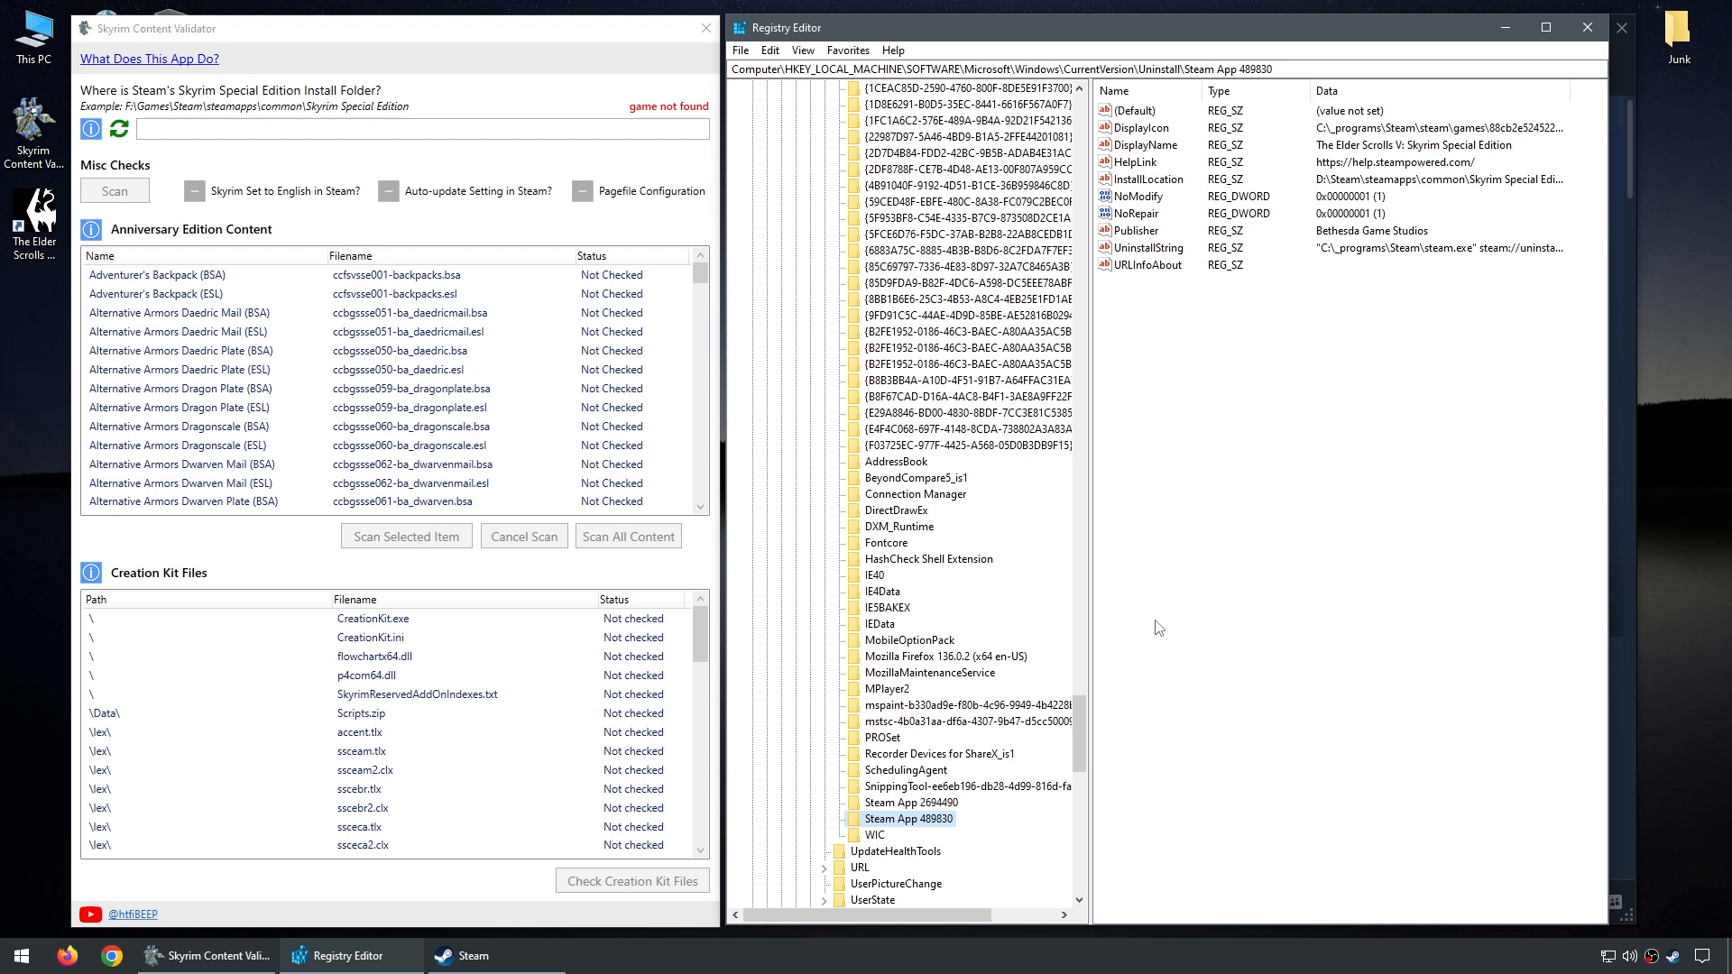
- In Skyrim Content Validator, rescan for the Skyrim Special Edition install folder and run the misc checks
click(226, 42)
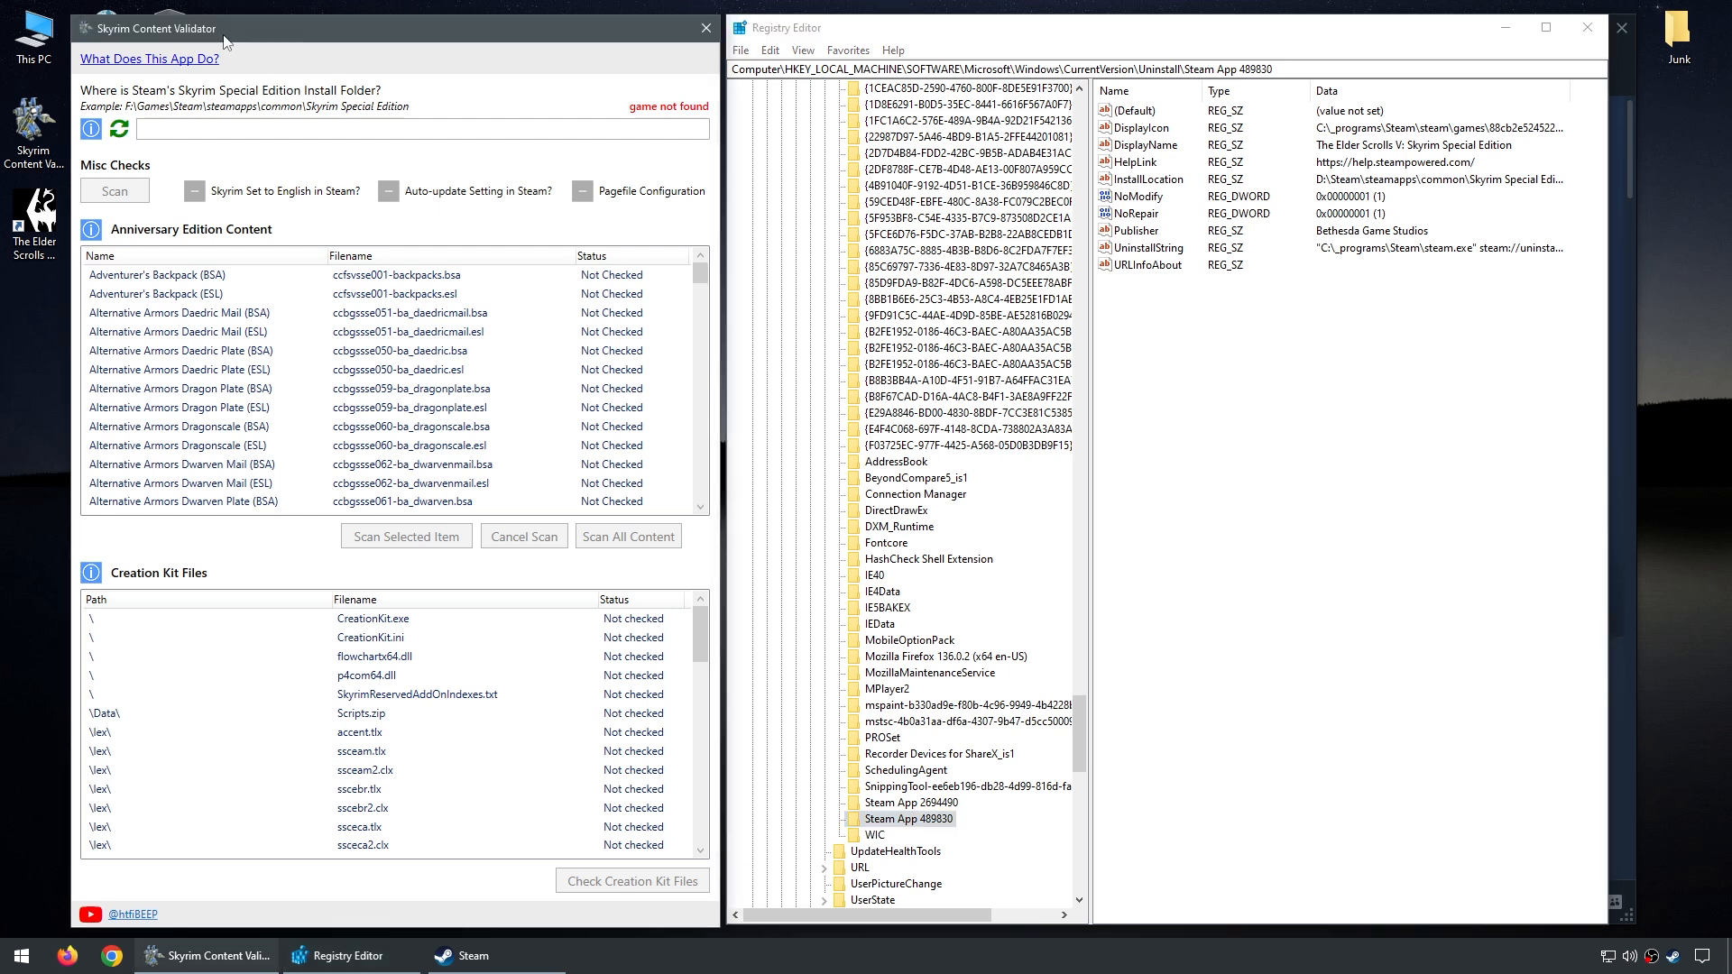
click(119, 132)
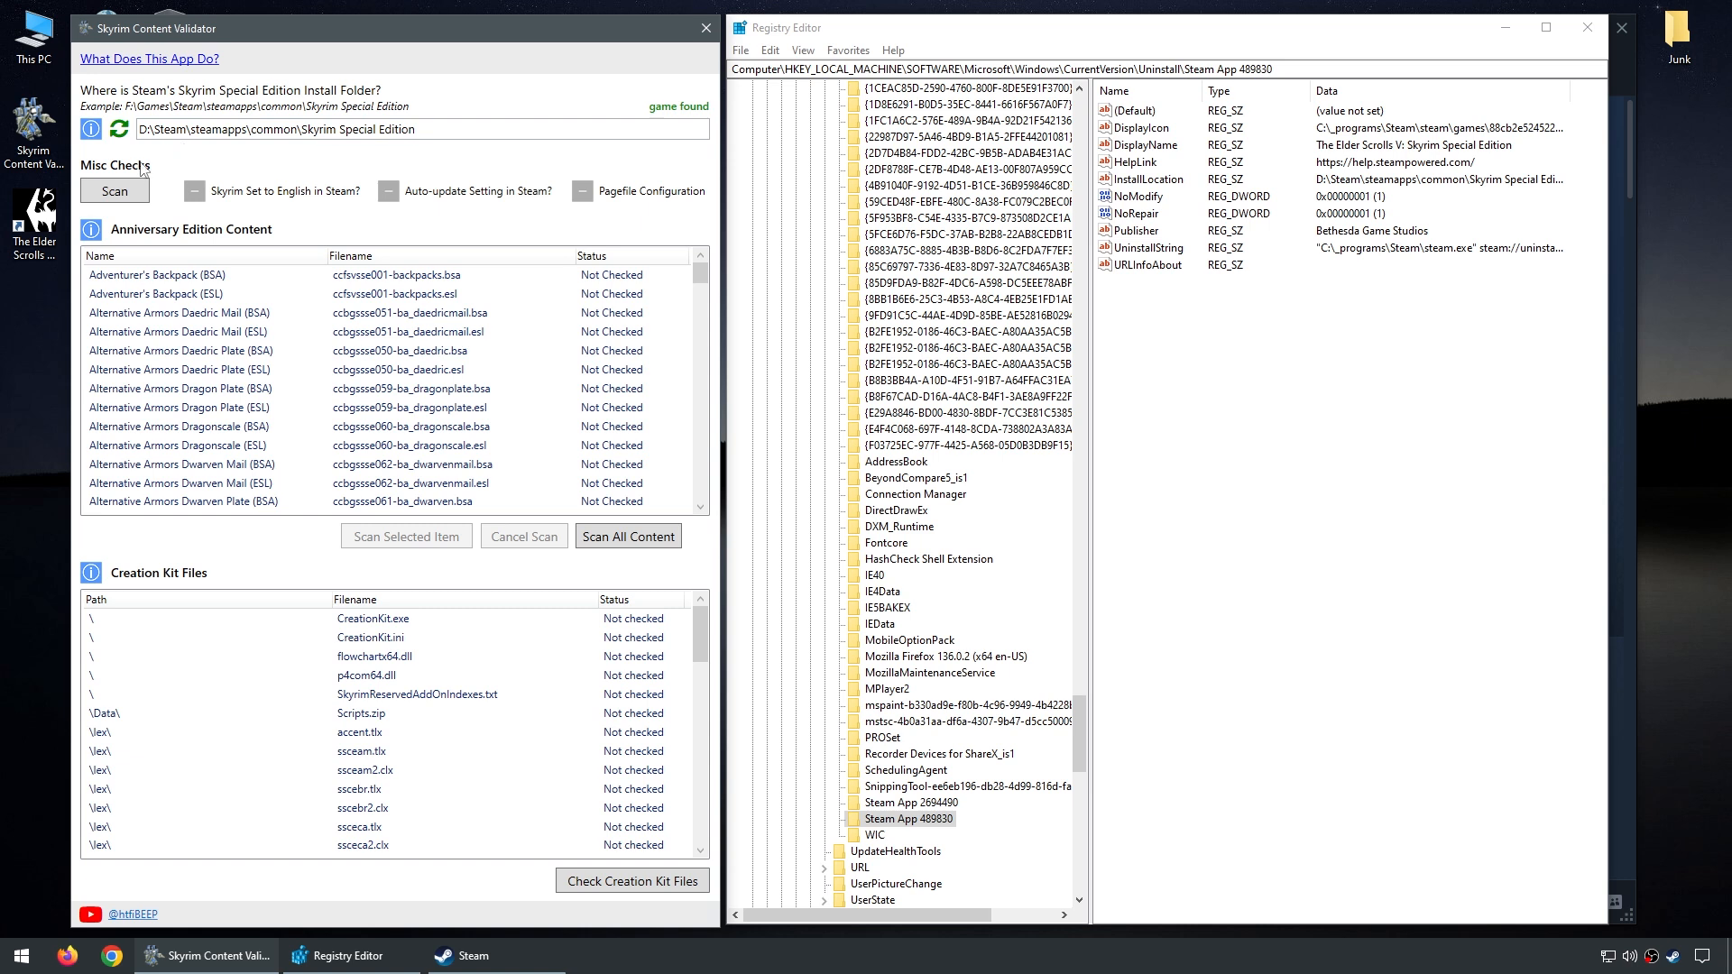
click(117, 191)
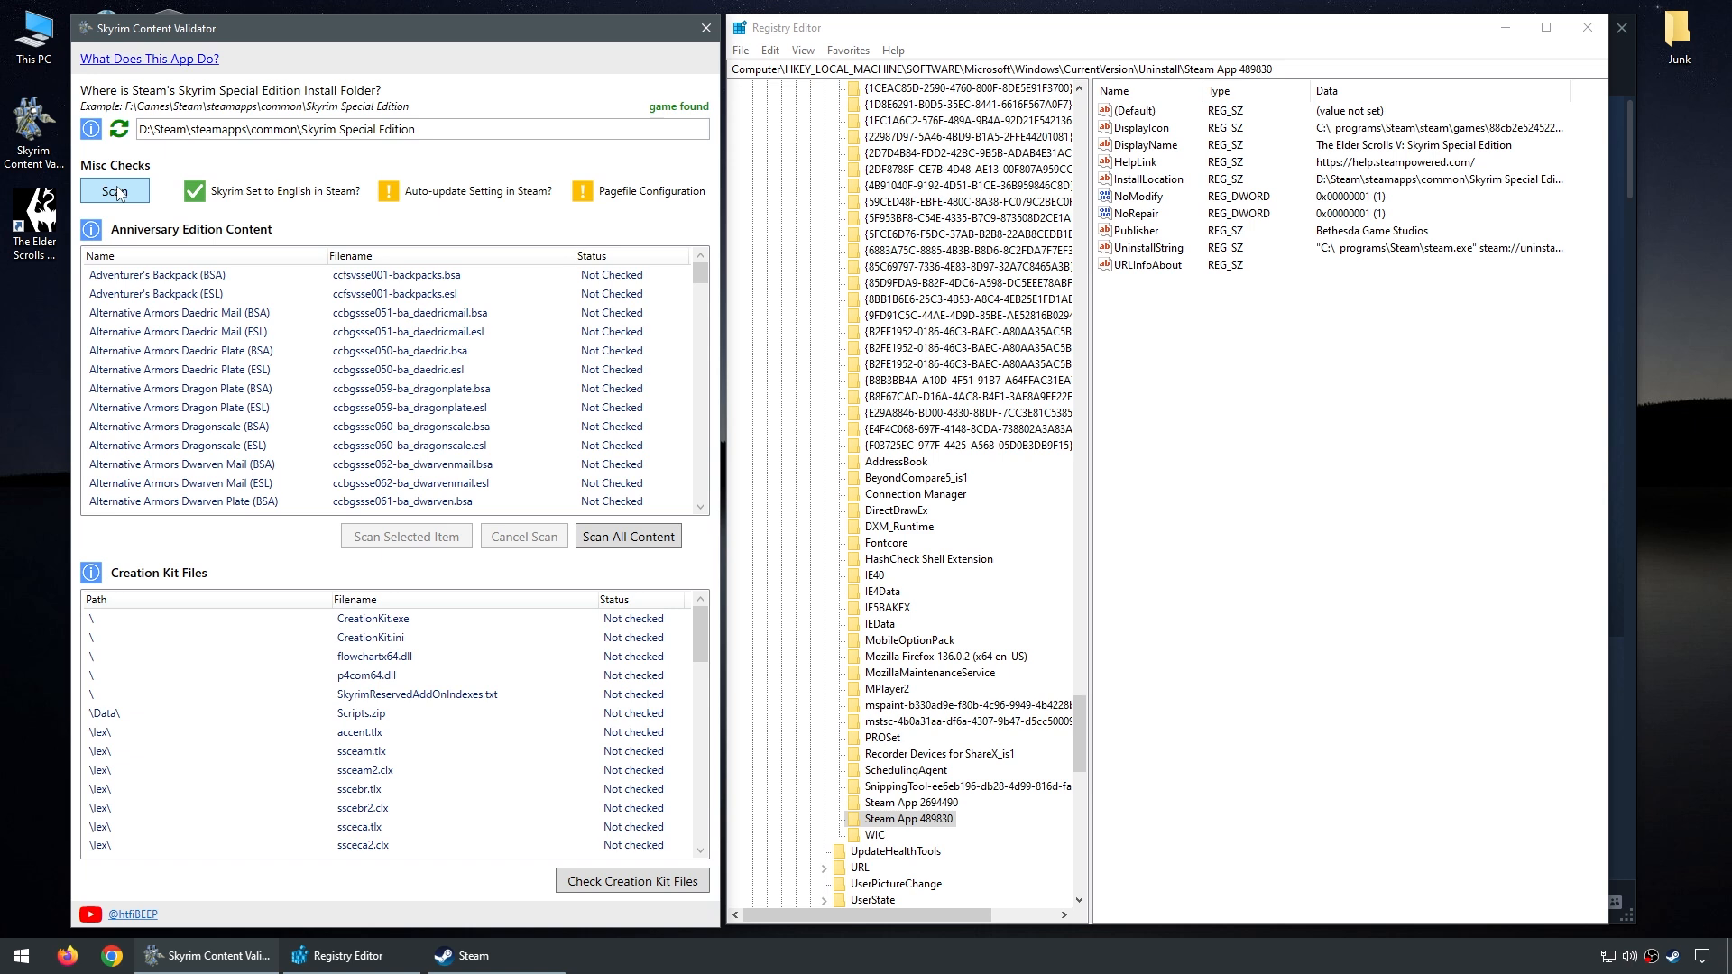
- In Steam, set the automatic updates of Skyrim Special Edition to "Wait until I launch the game"
click(483, 956)
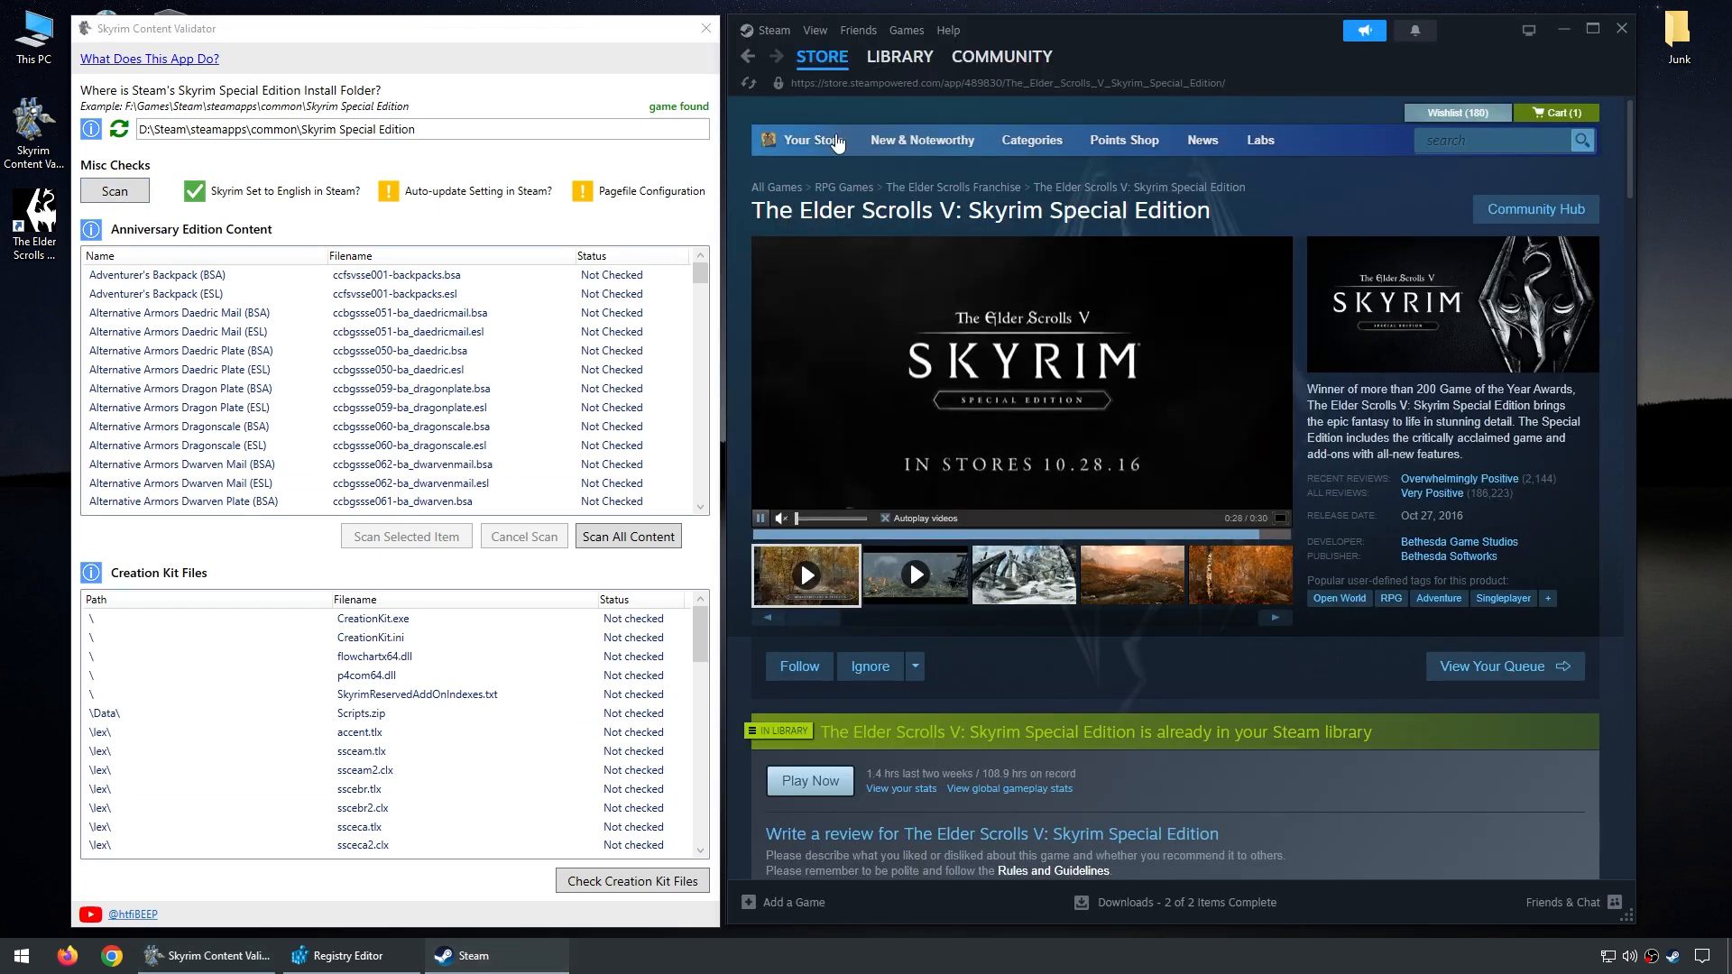
click(879, 87)
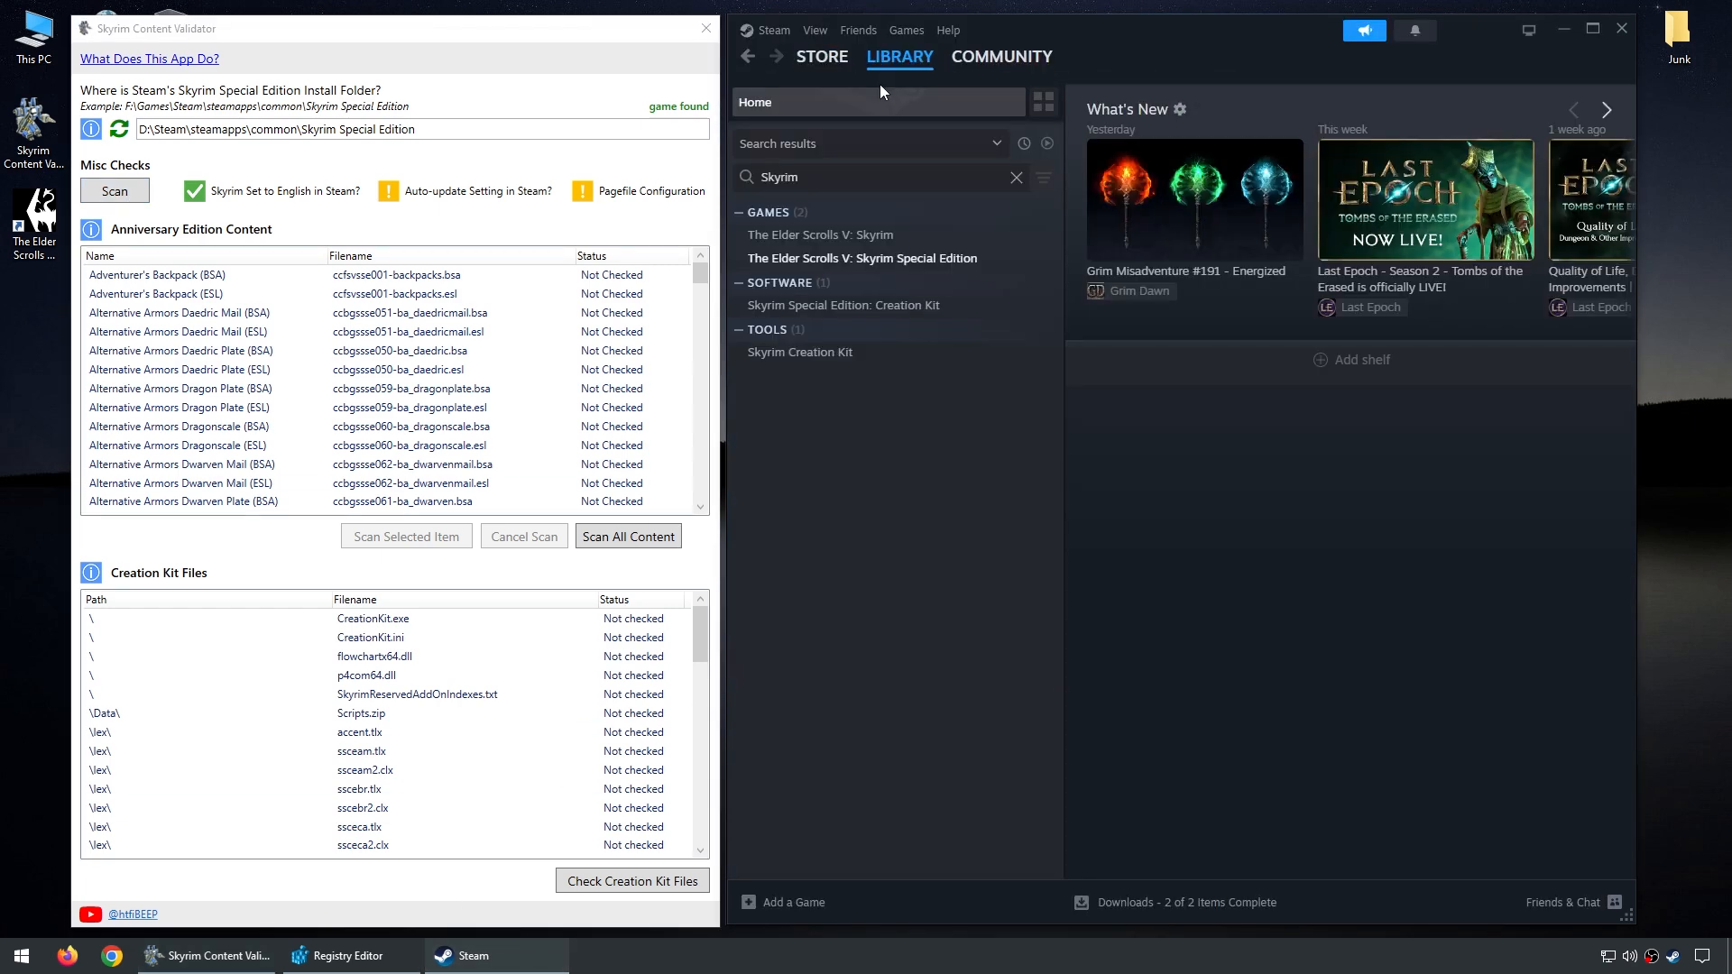
right_click(871, 257)
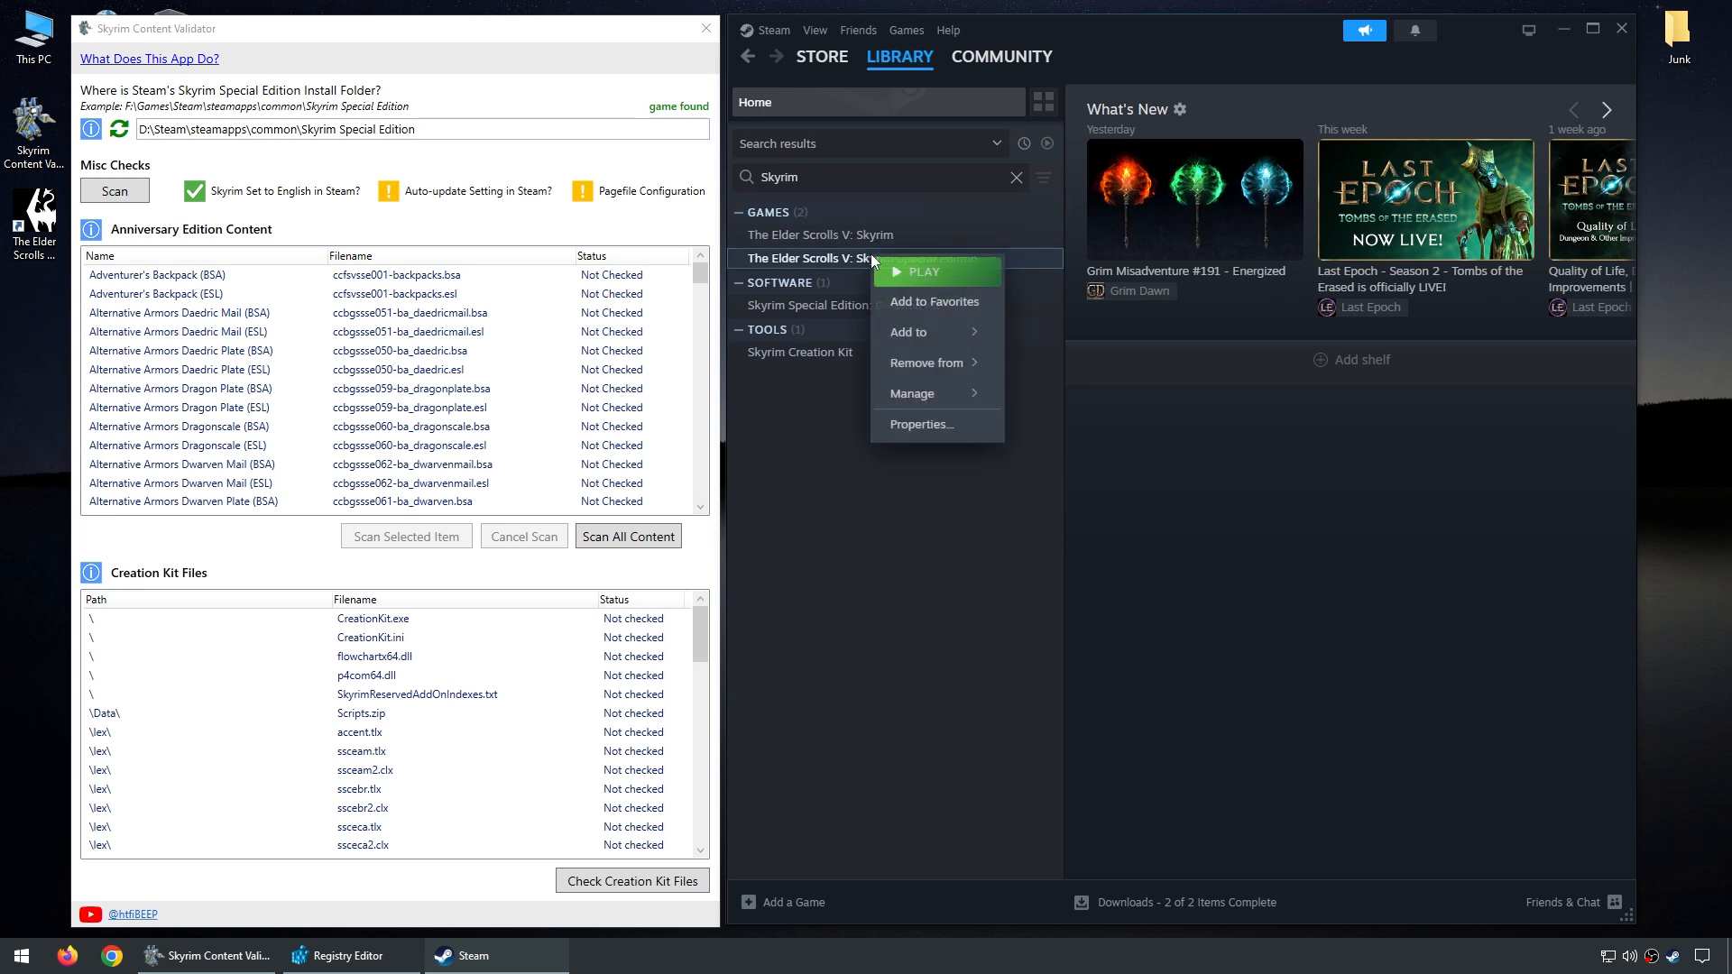
click(911, 424)
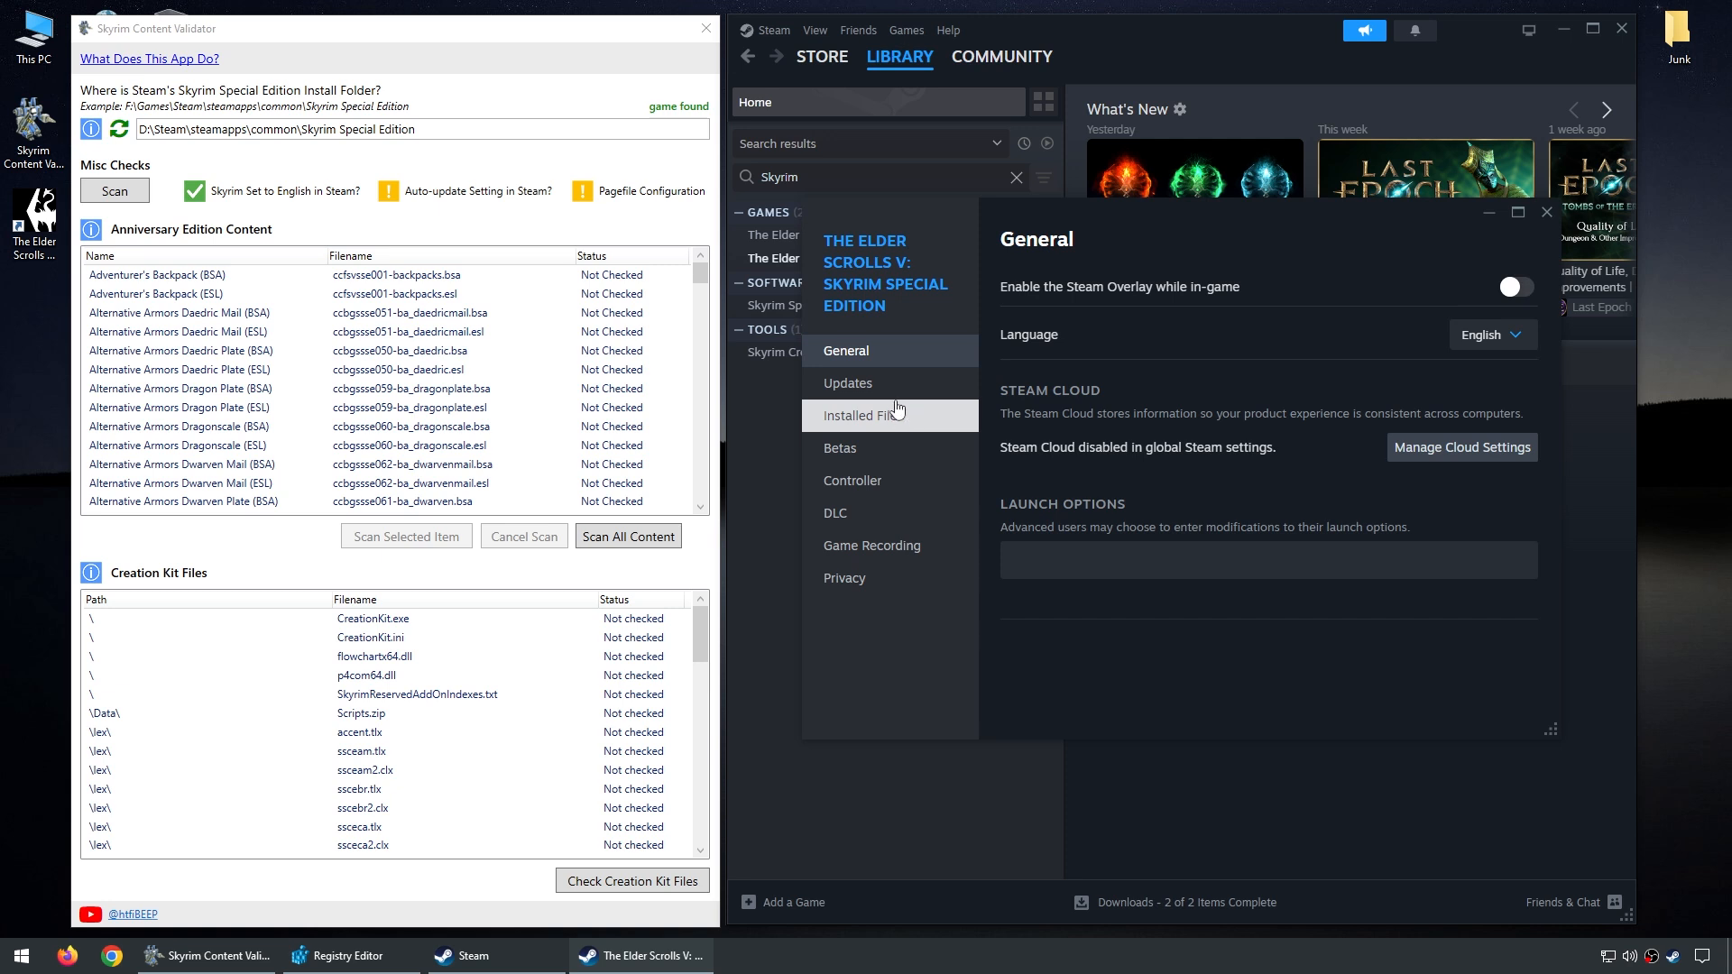
click(893, 397)
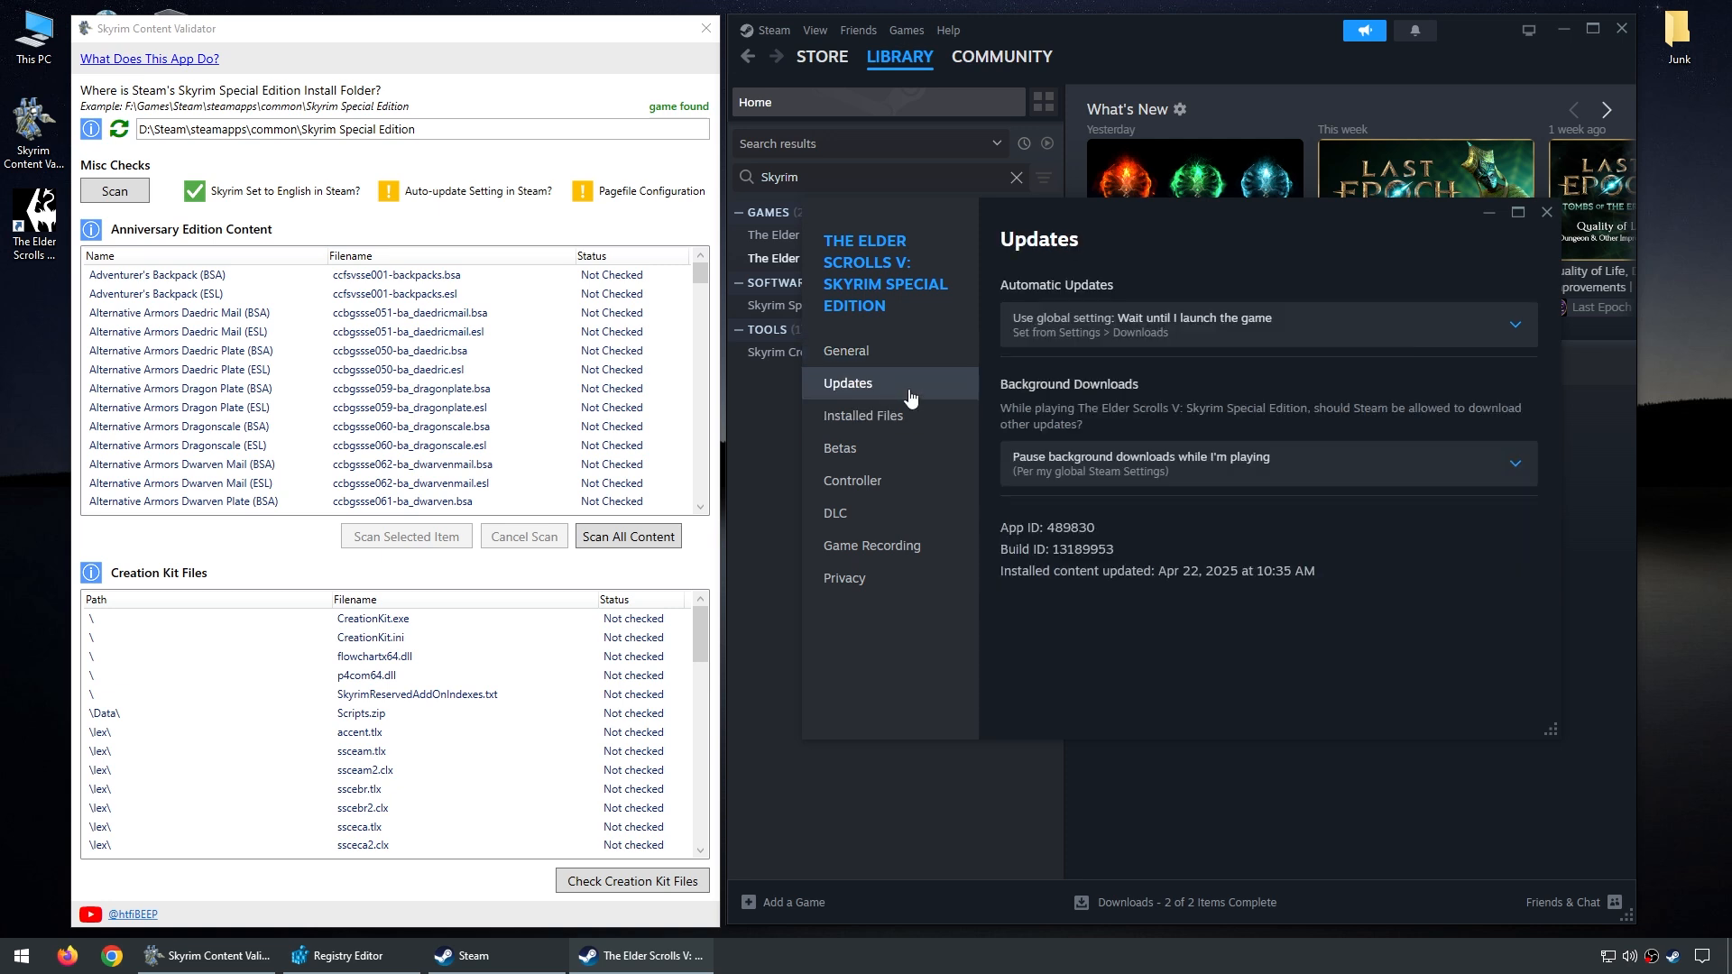
click(1333, 306)
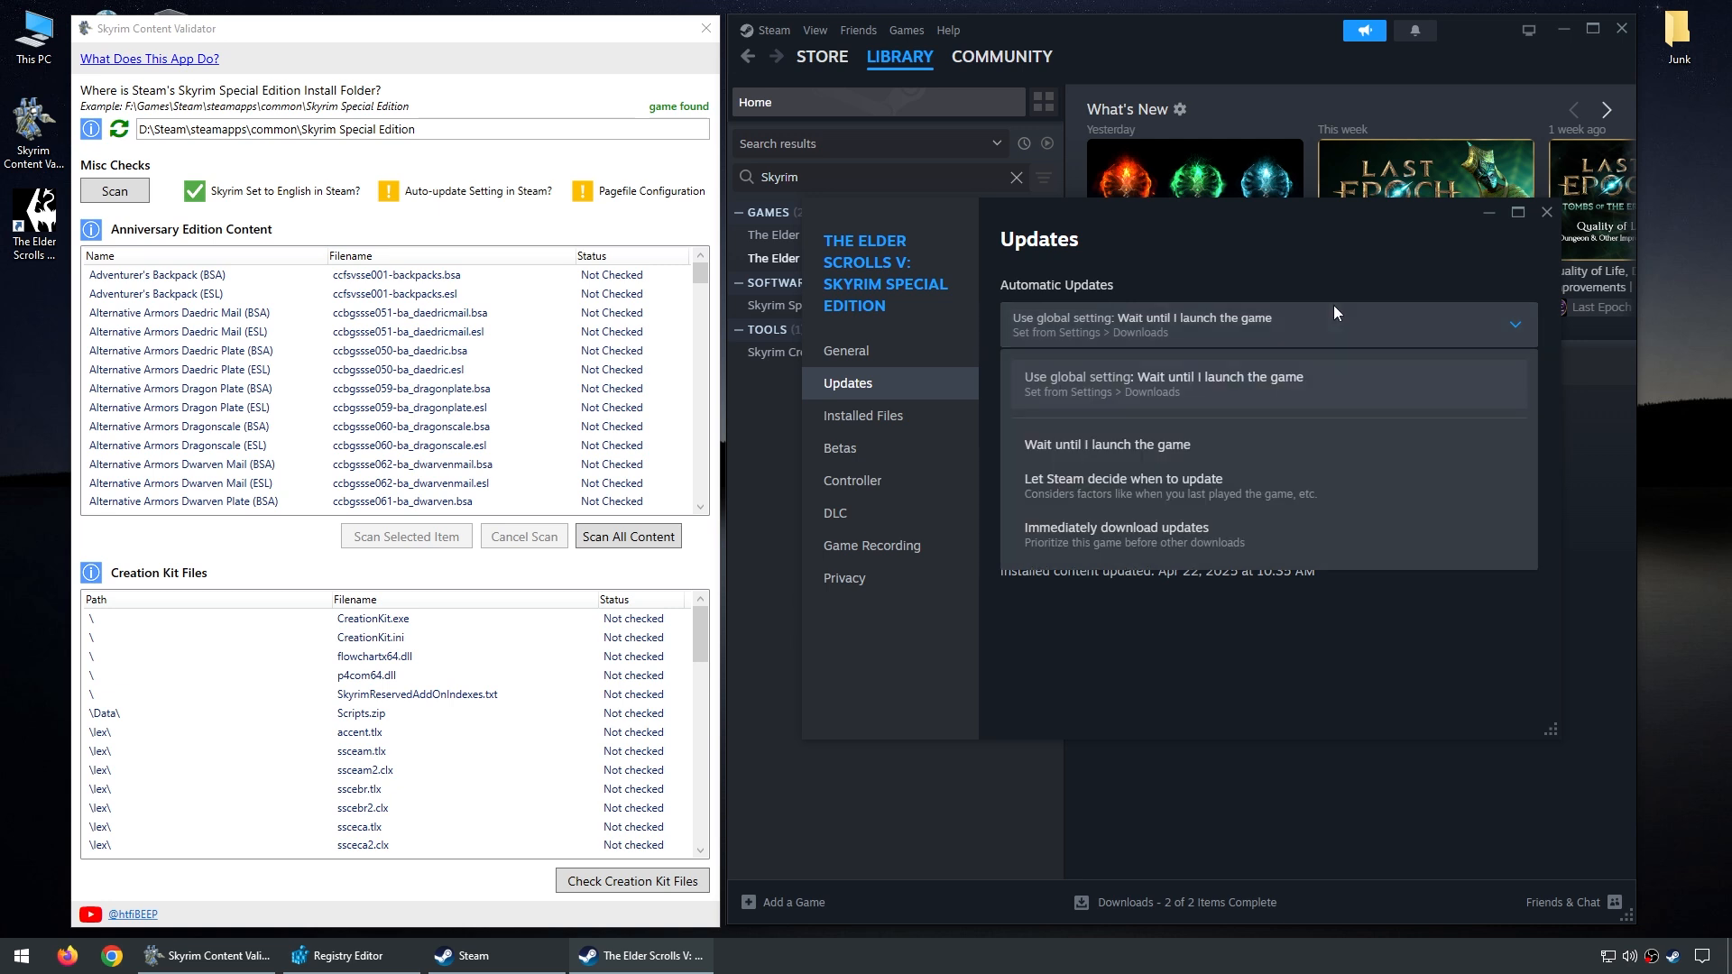
click(1256, 444)
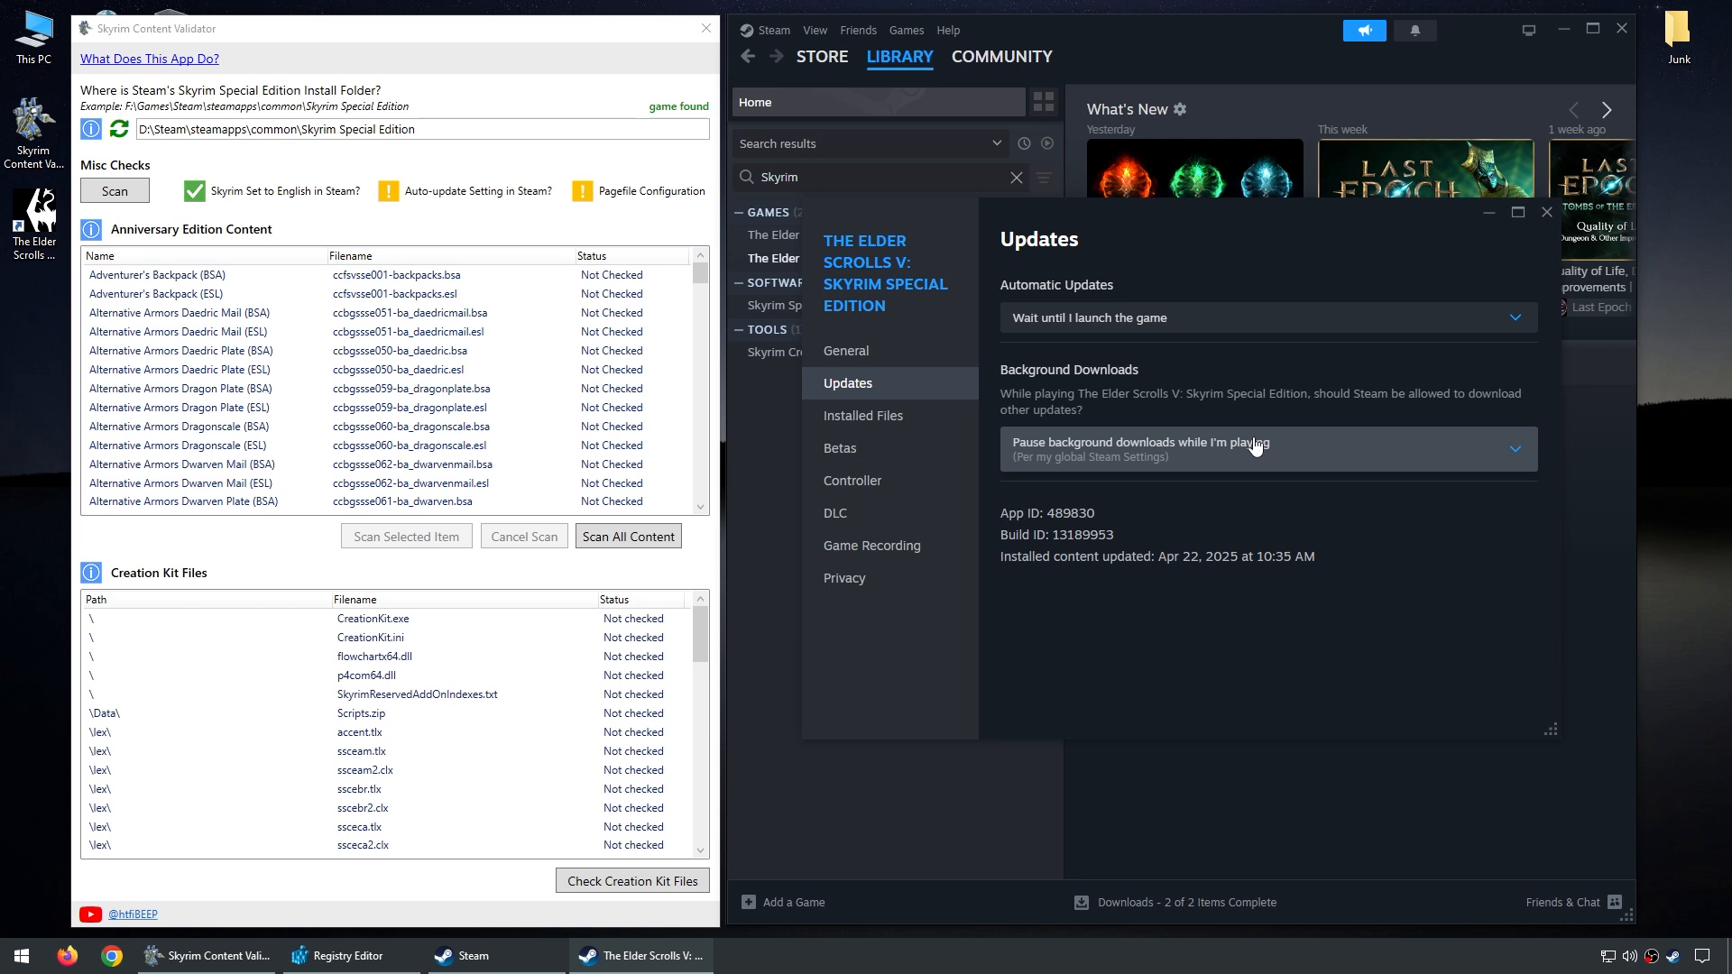
- Close the game's properties, put Steam out of the way, and rerun the misc checks in Skyrim Content Validator
click(1544, 214)
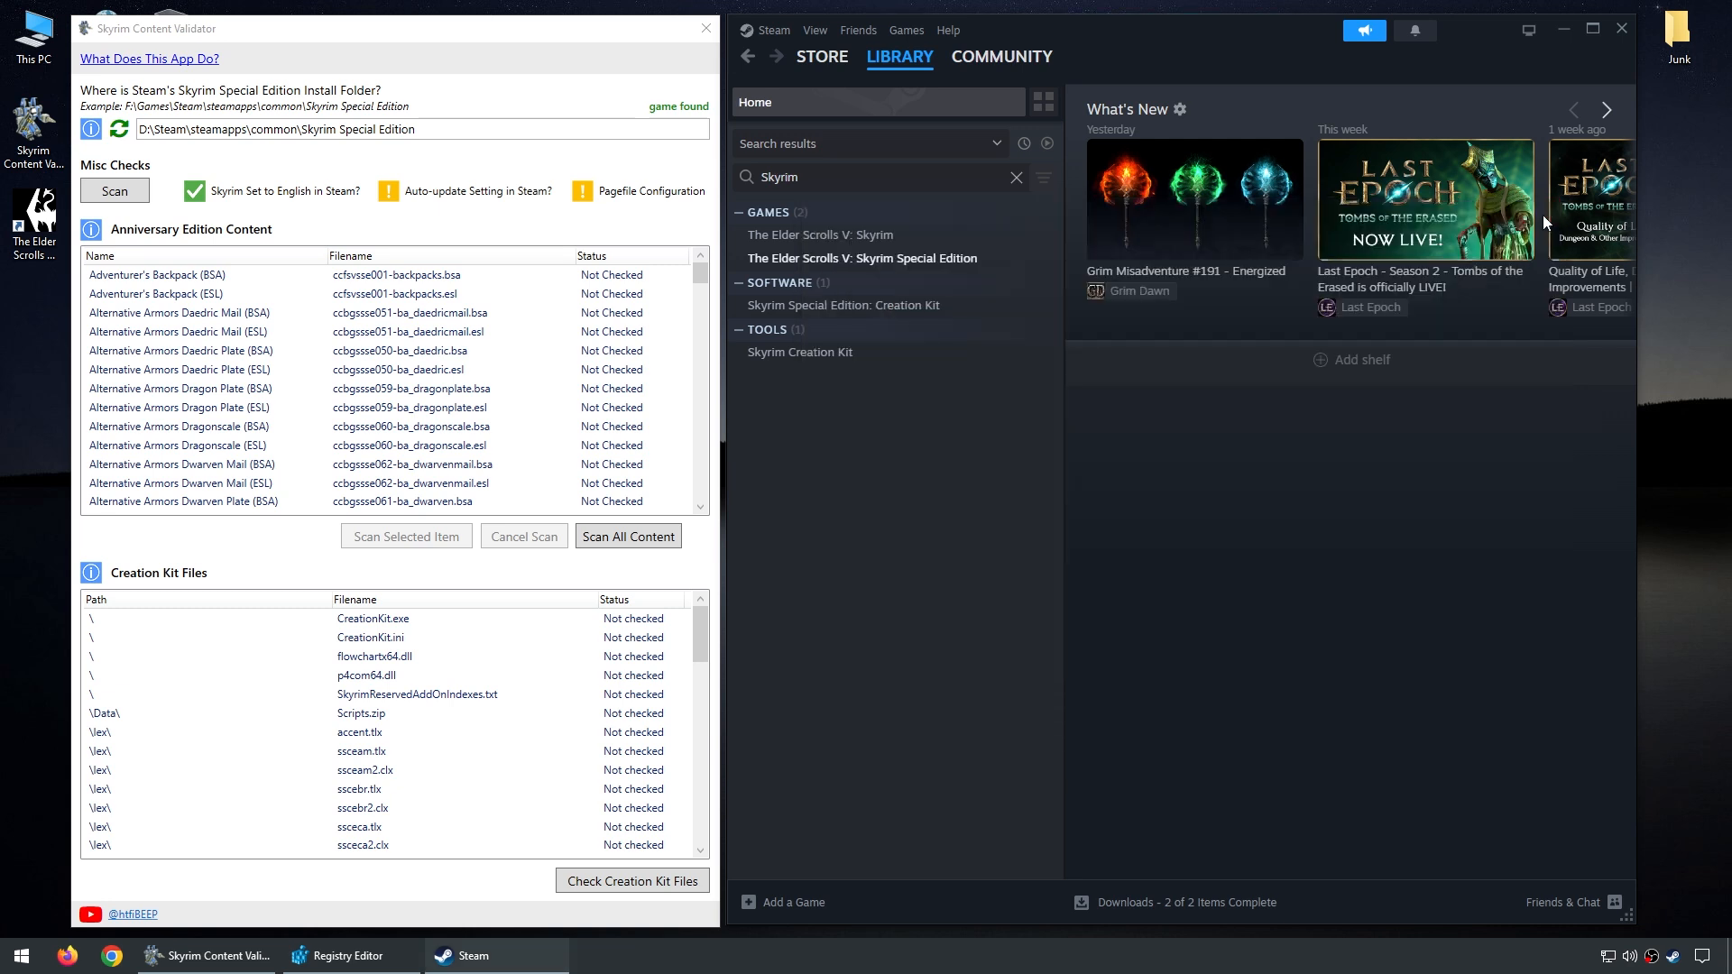
click(1559, 32)
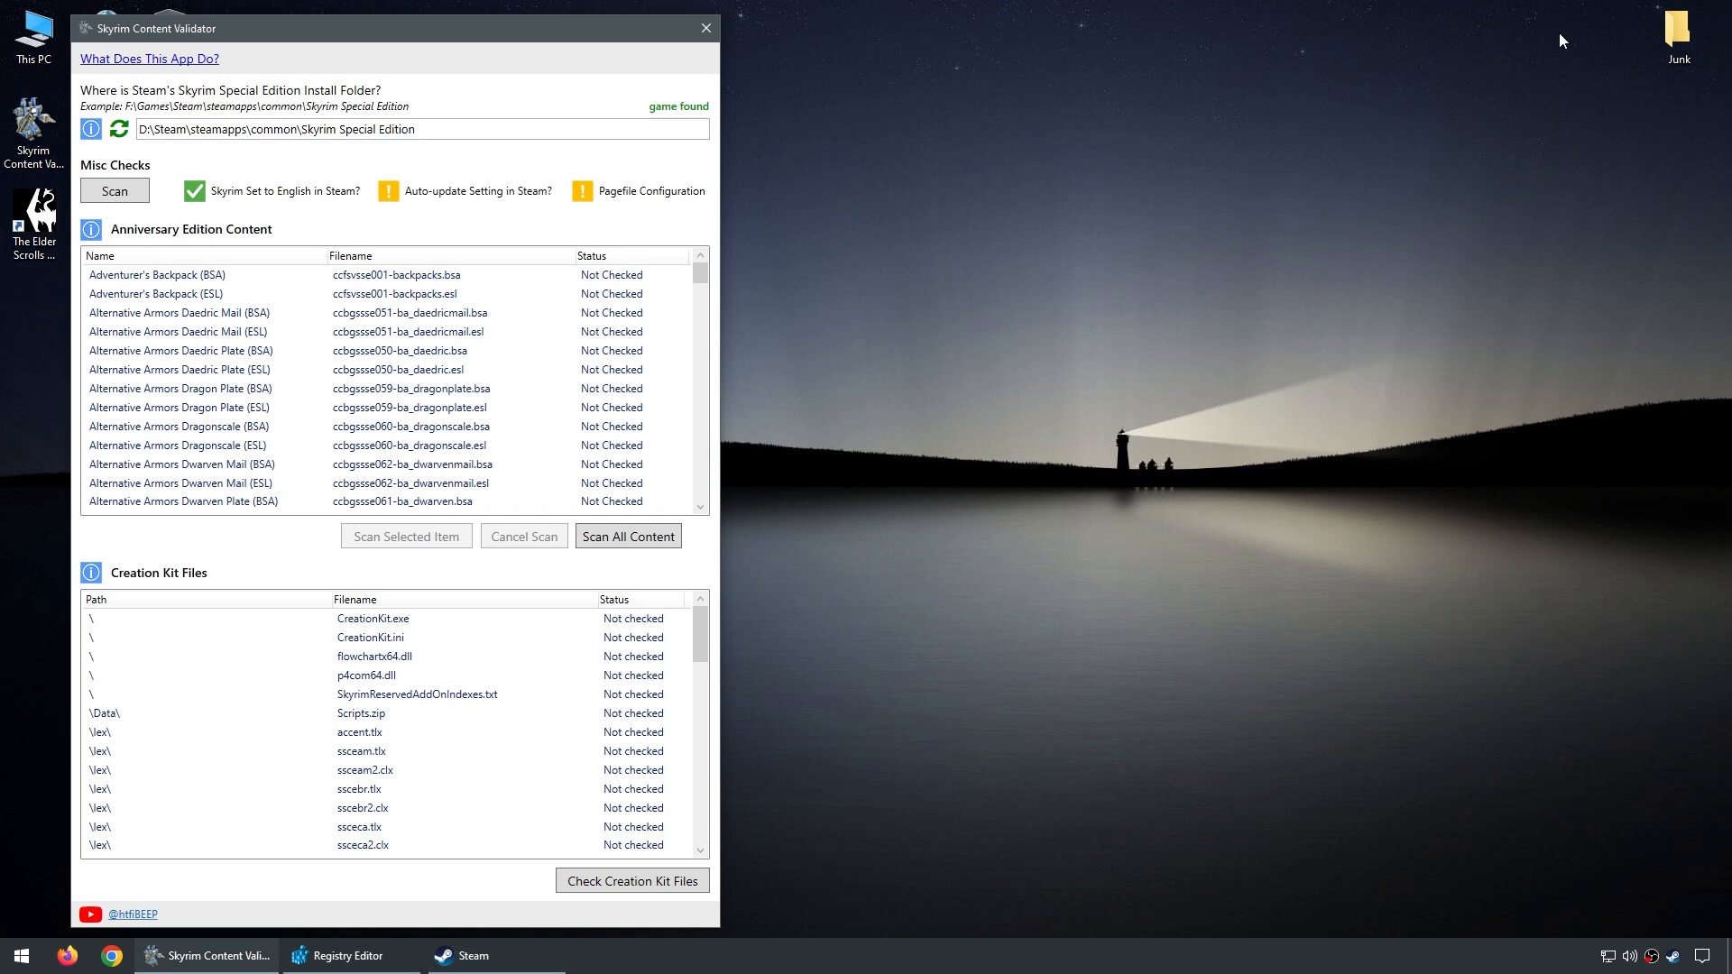
click(116, 192)
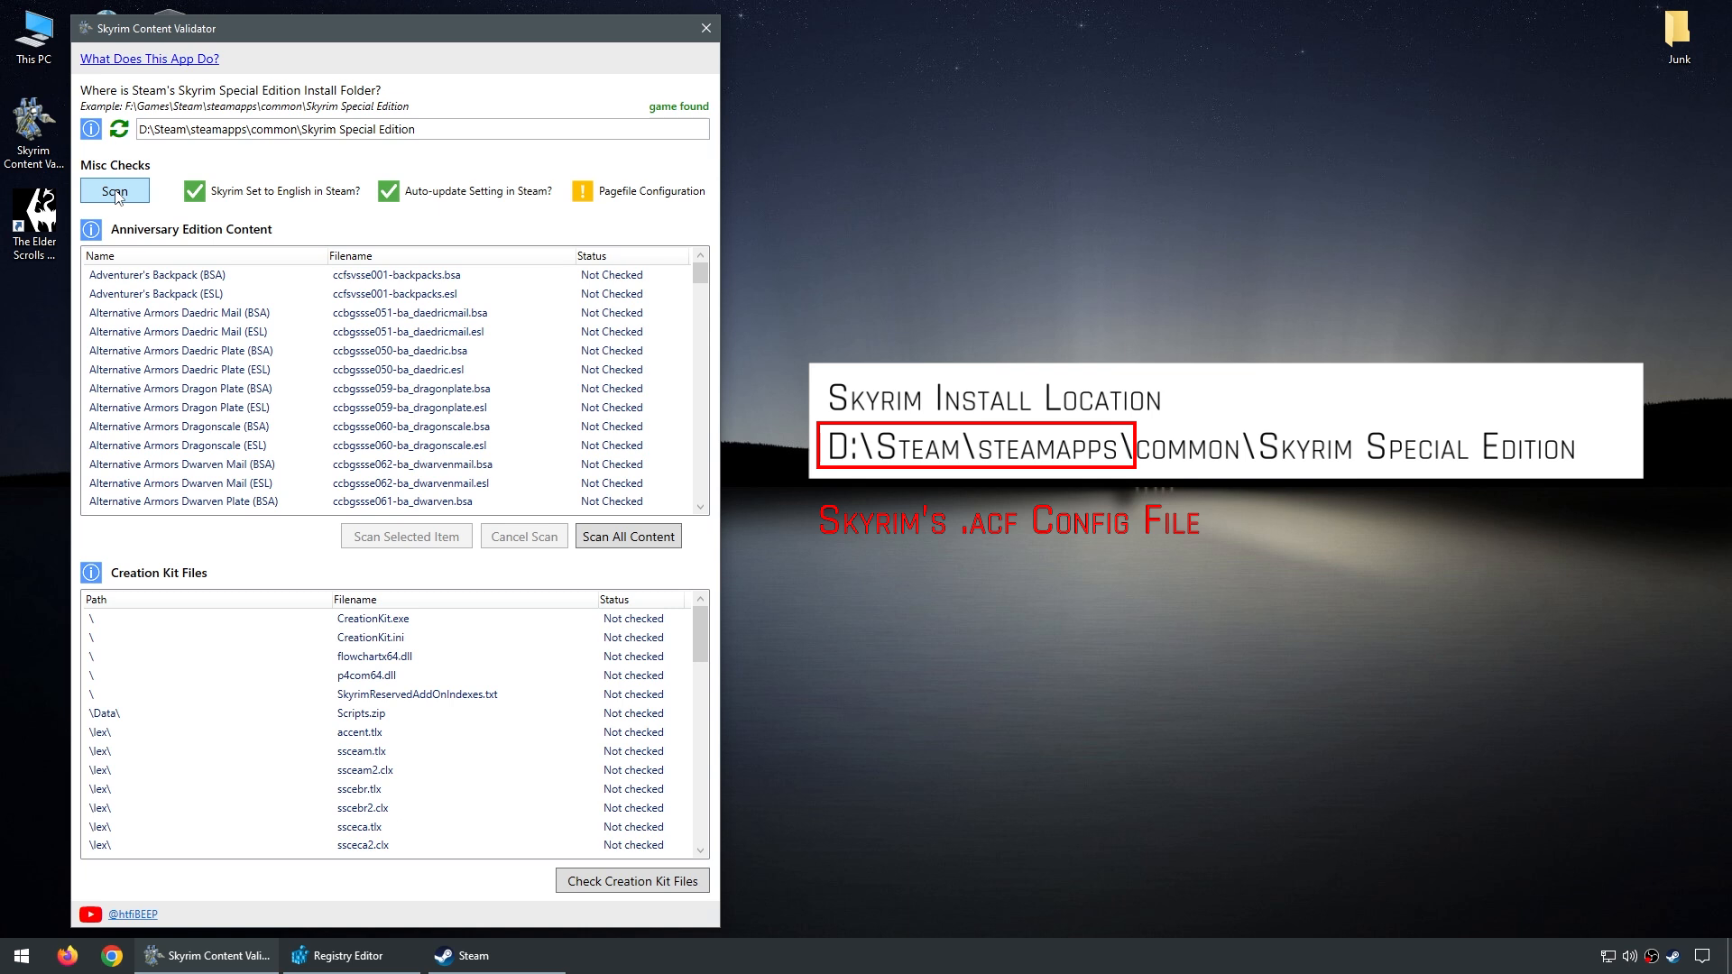
- Browse to D:\Steam\steamapps in File Explorer and open appmanifest_489830.acf in the text editor
double_click(36, 45)
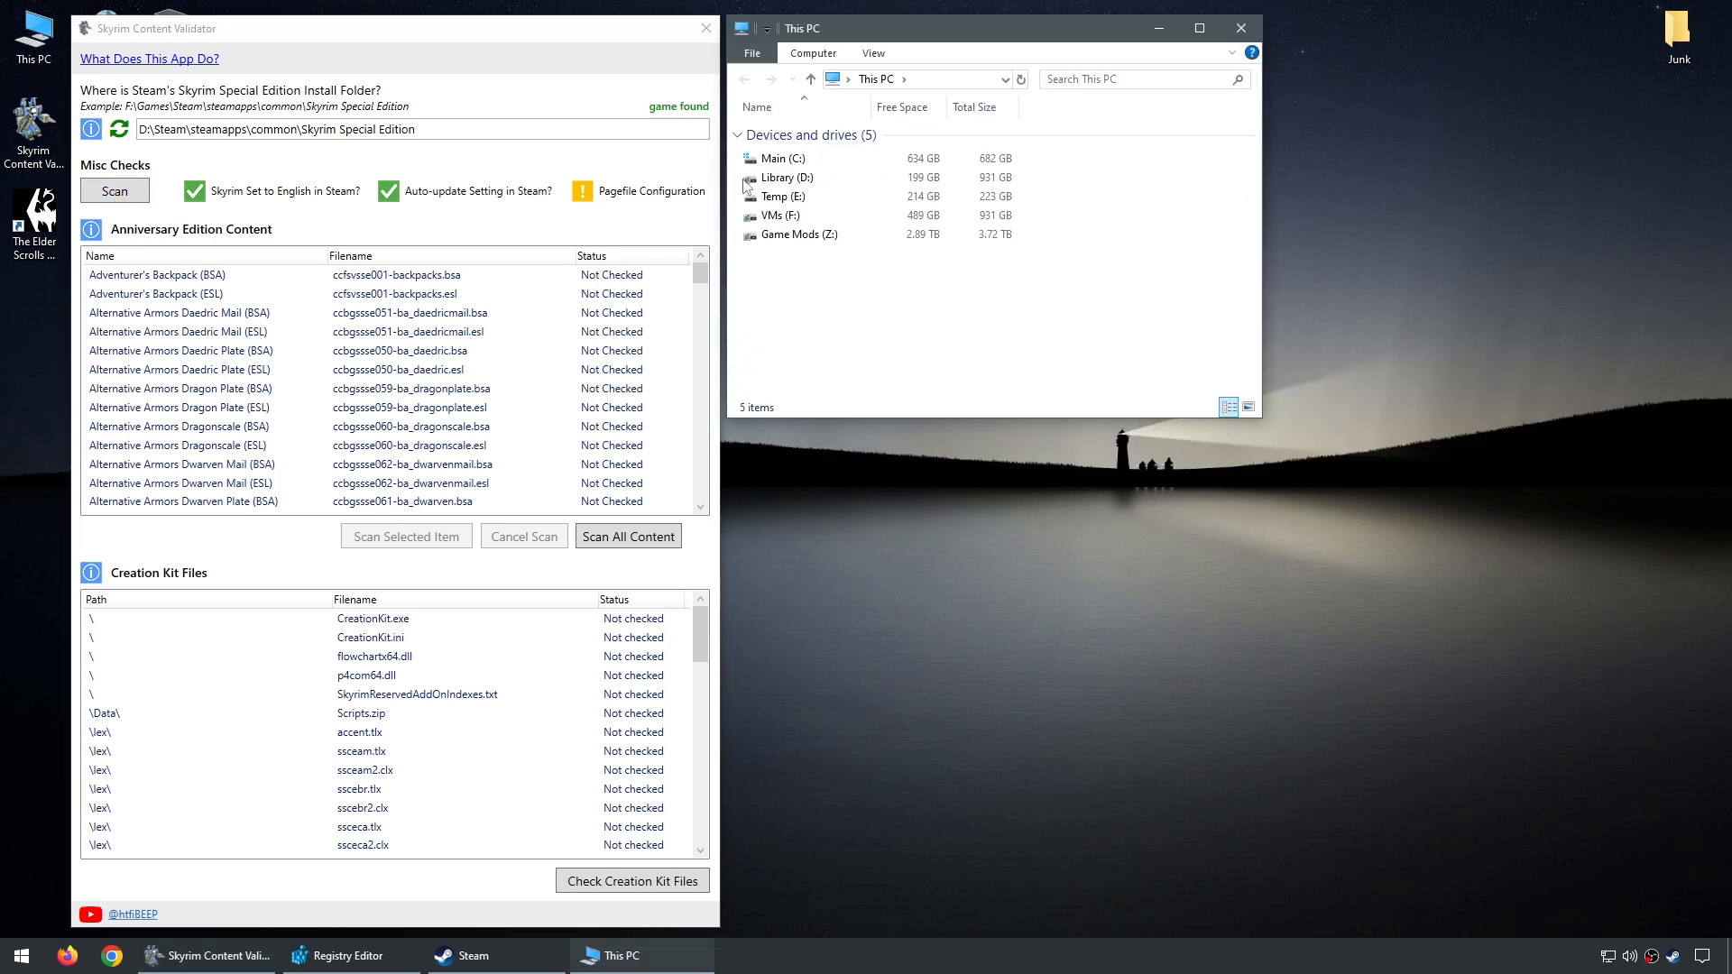
double_click(792, 180)
double_click(774, 129)
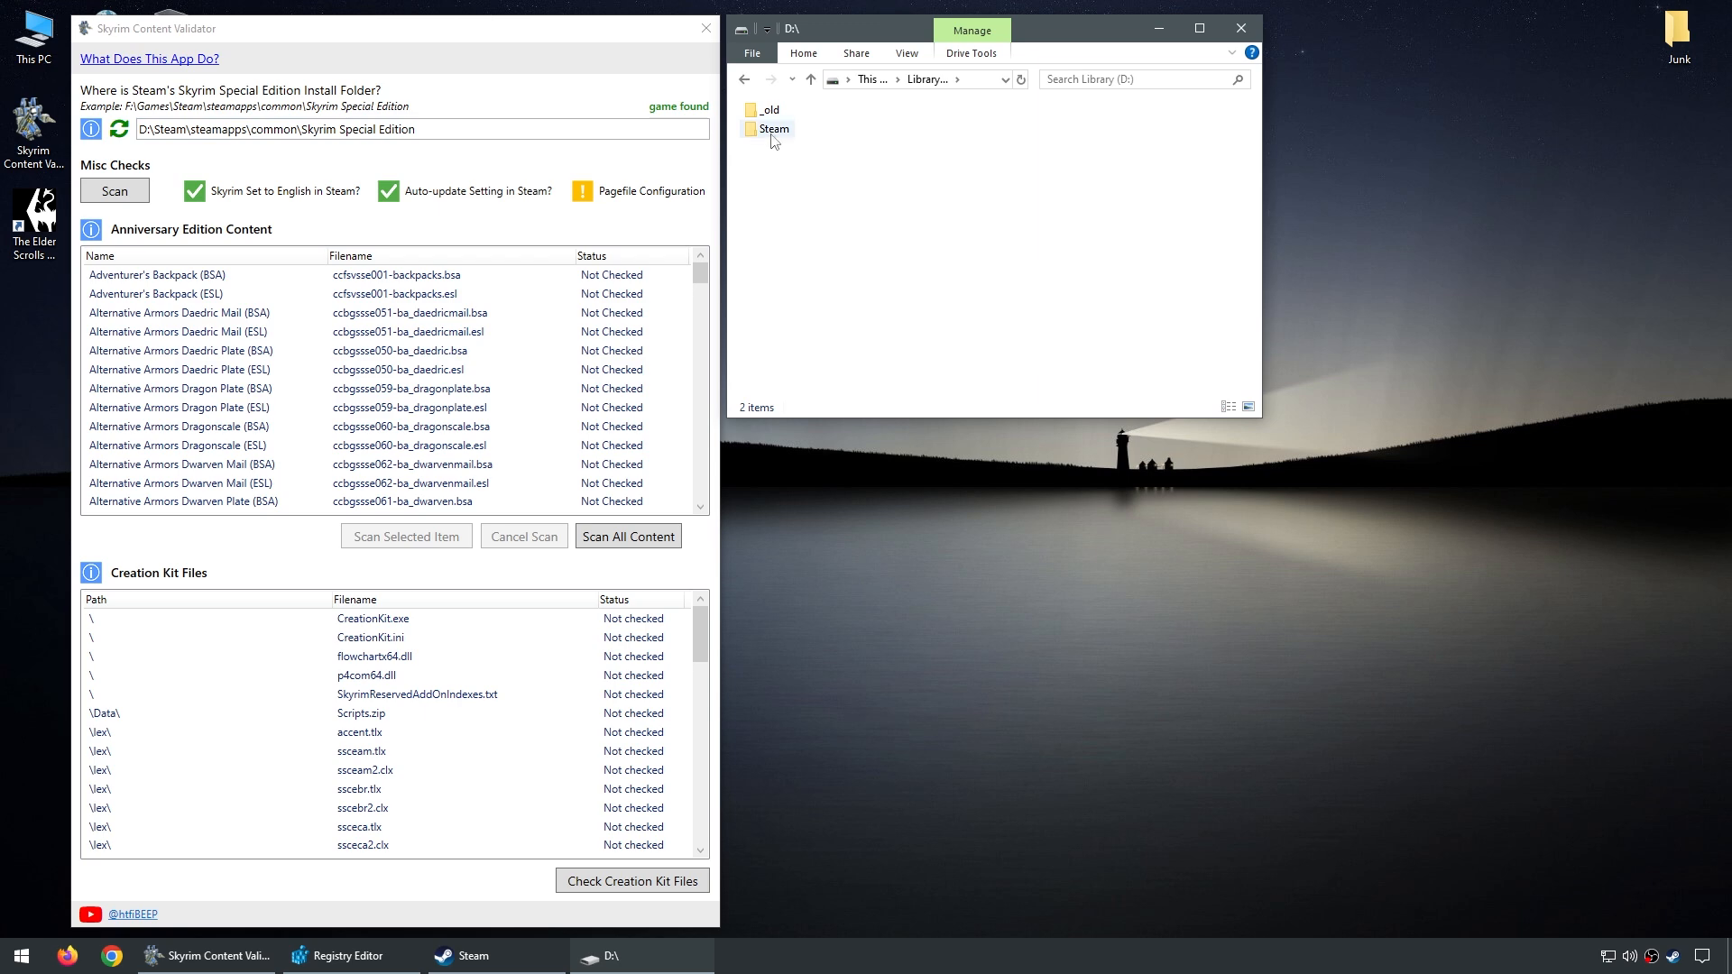
click(781, 111)
double_click(781, 112)
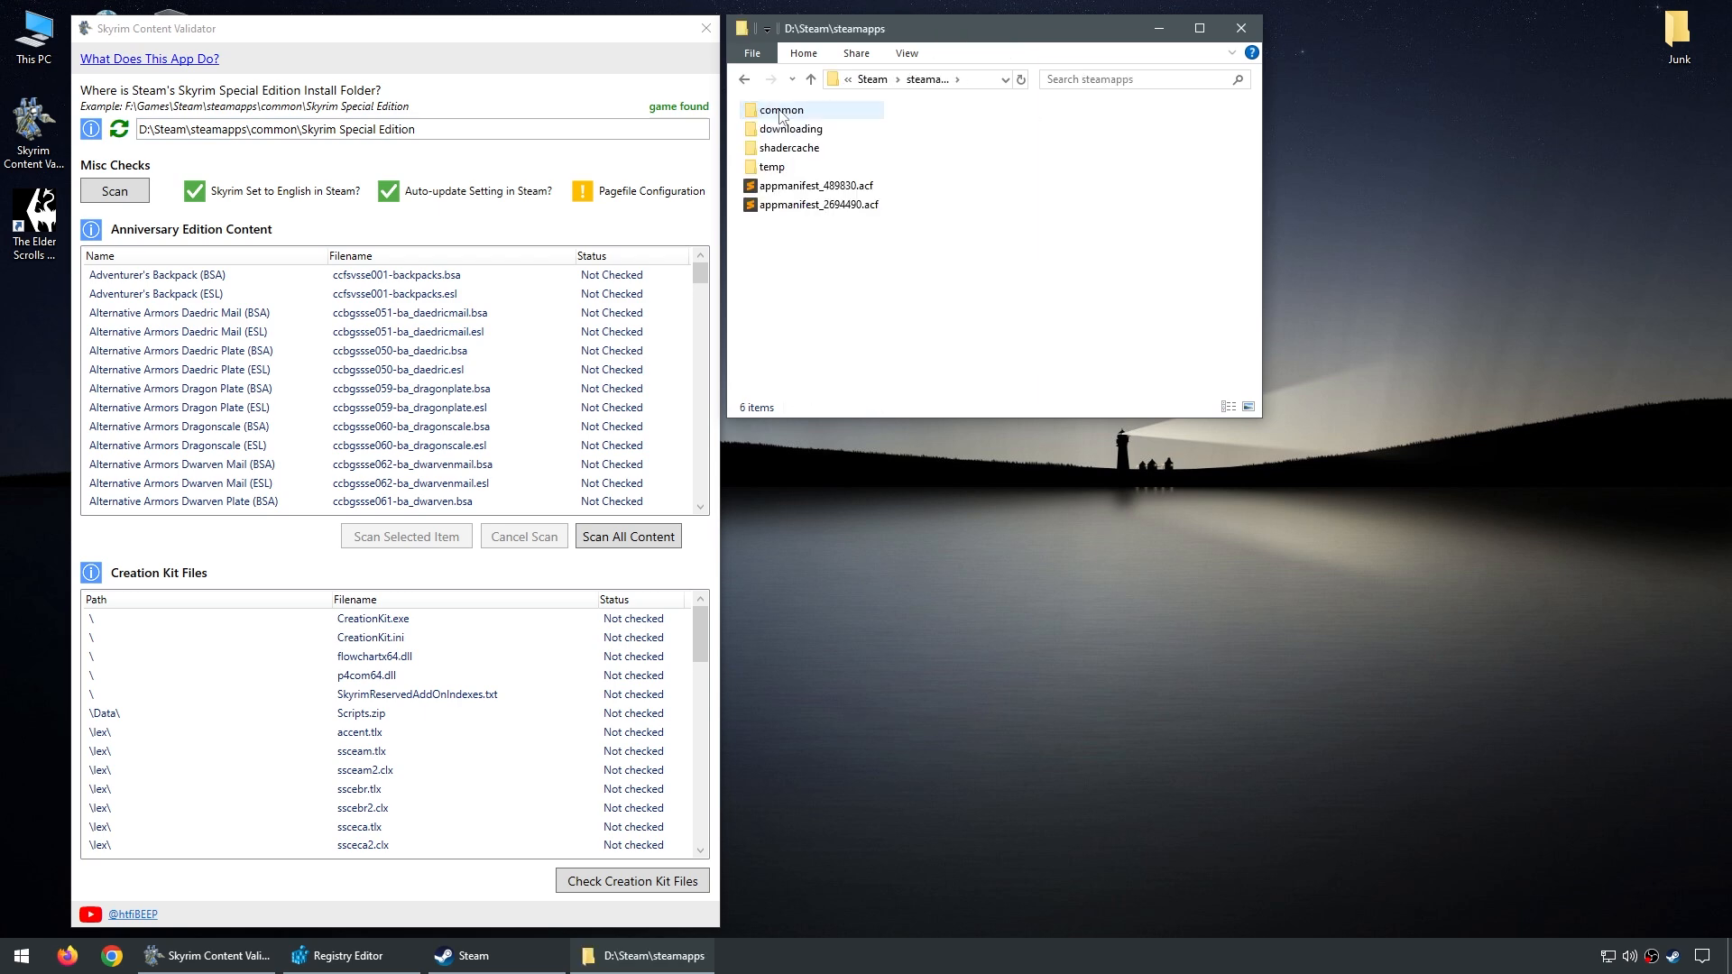
double_click(801, 186)
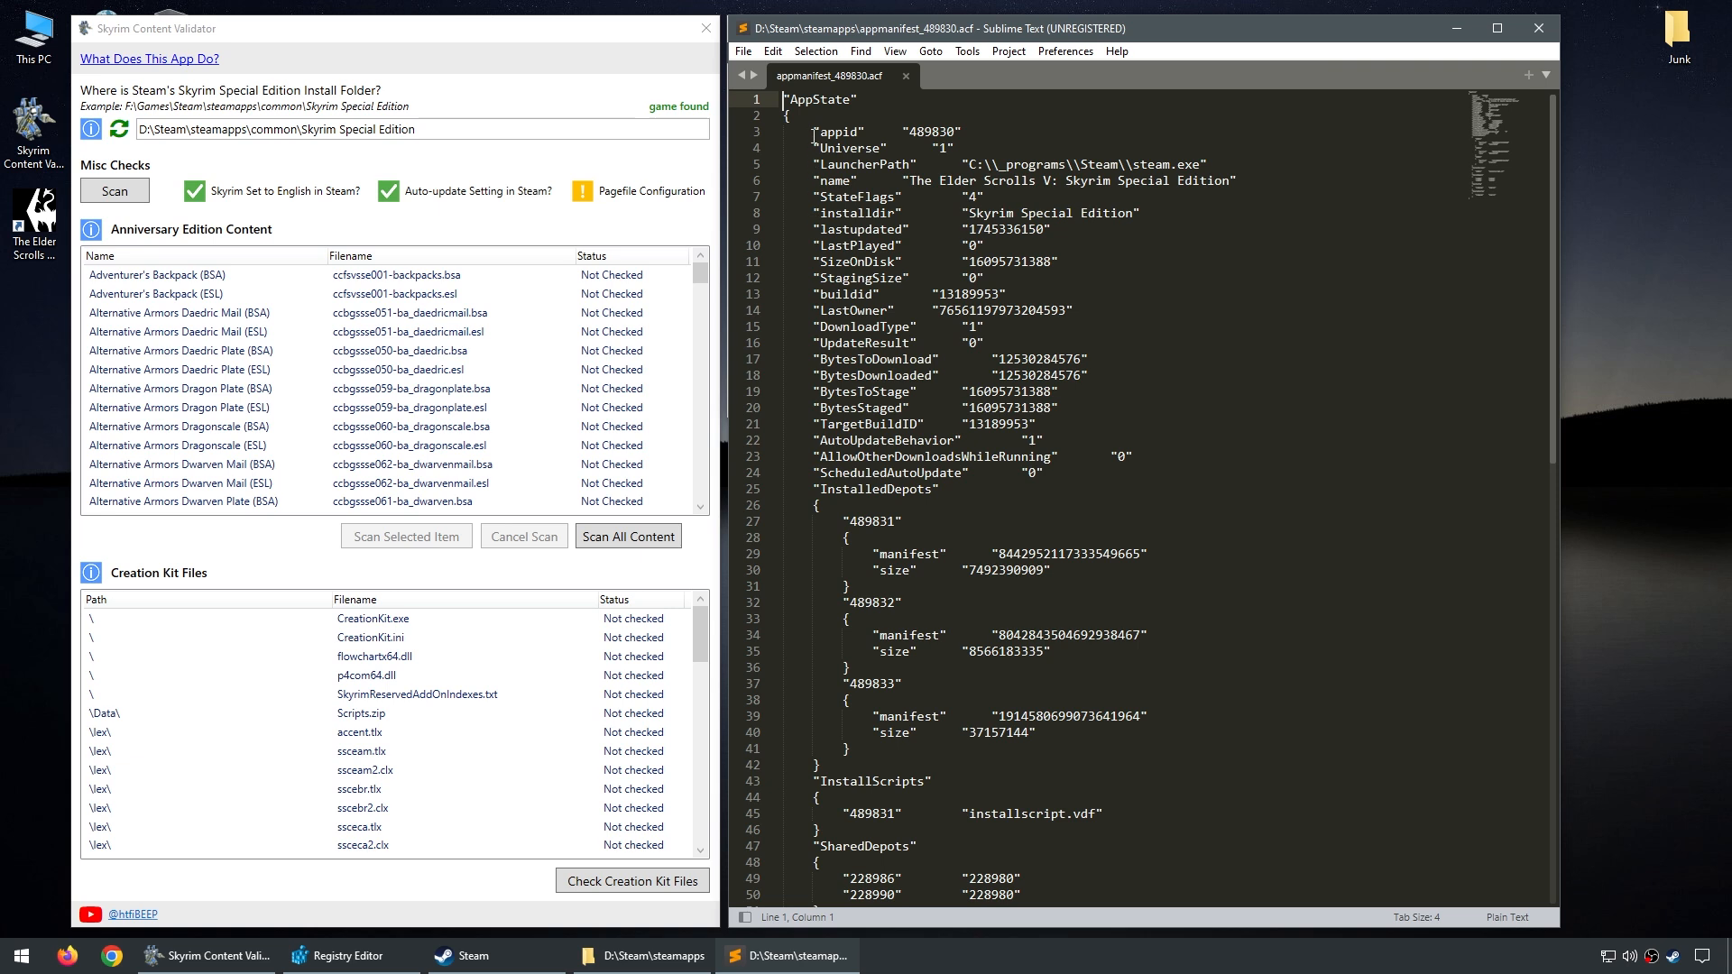
- Examine the AutoUpdateBehavior line and the UserConfig language block in the manifest, and close the editor and folder window
drag(815, 438, 1060, 434)
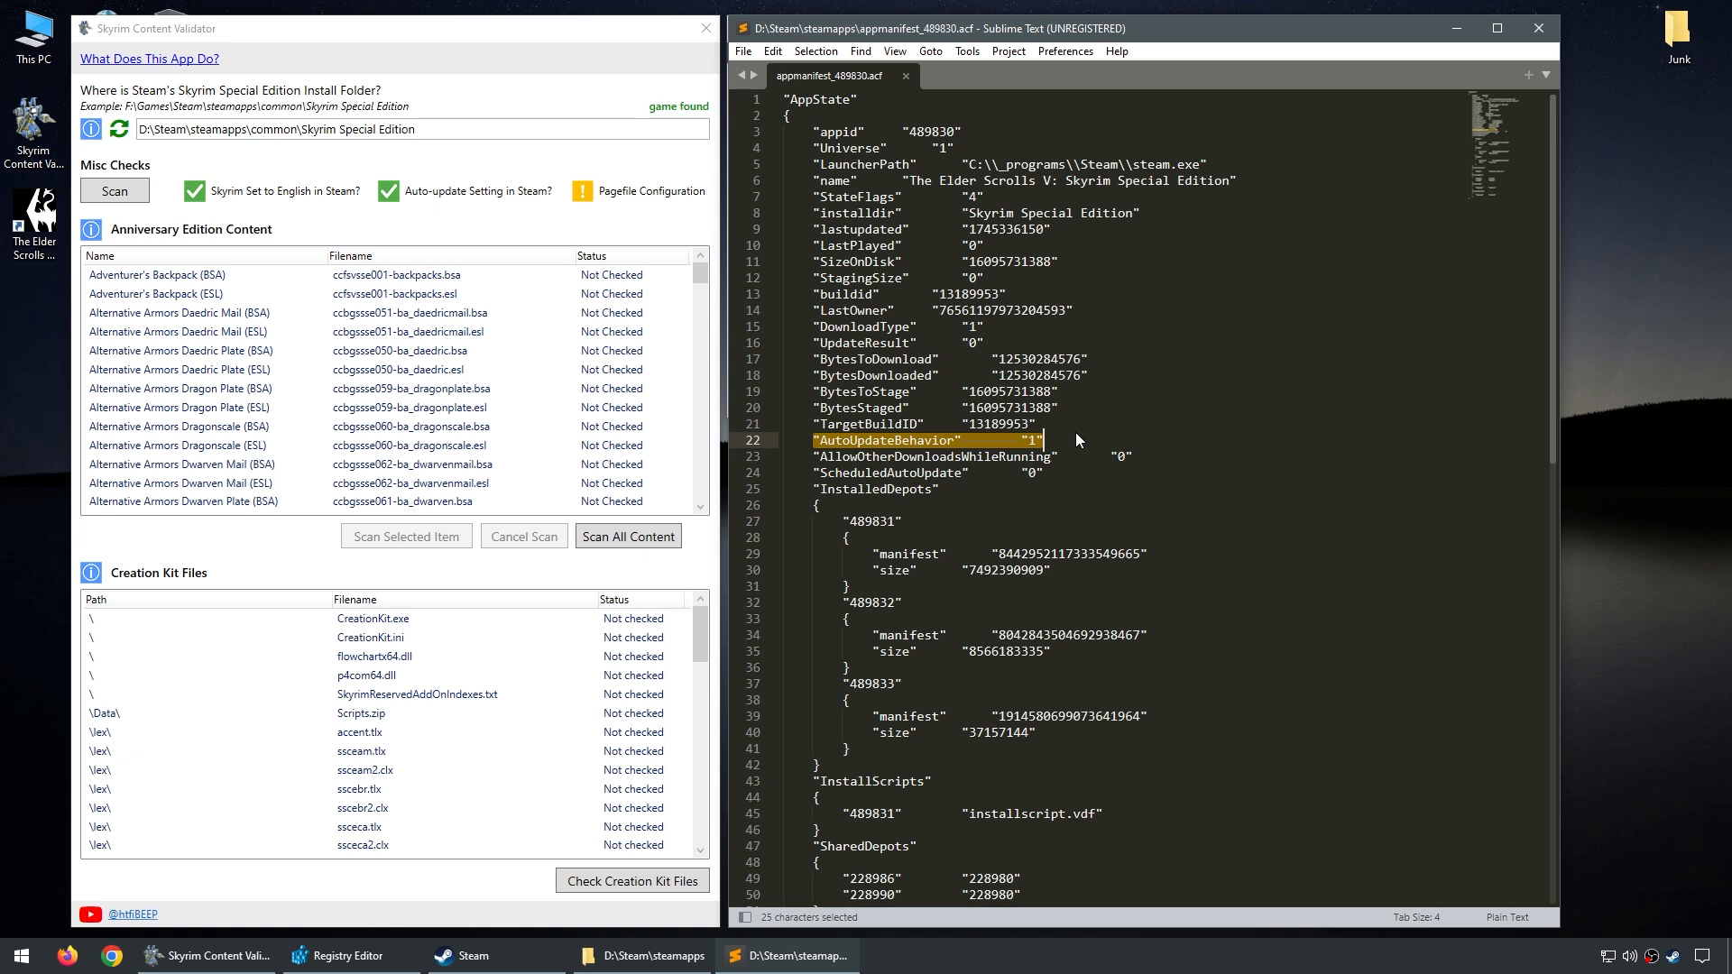
scroll(1075, 439, down, 7)
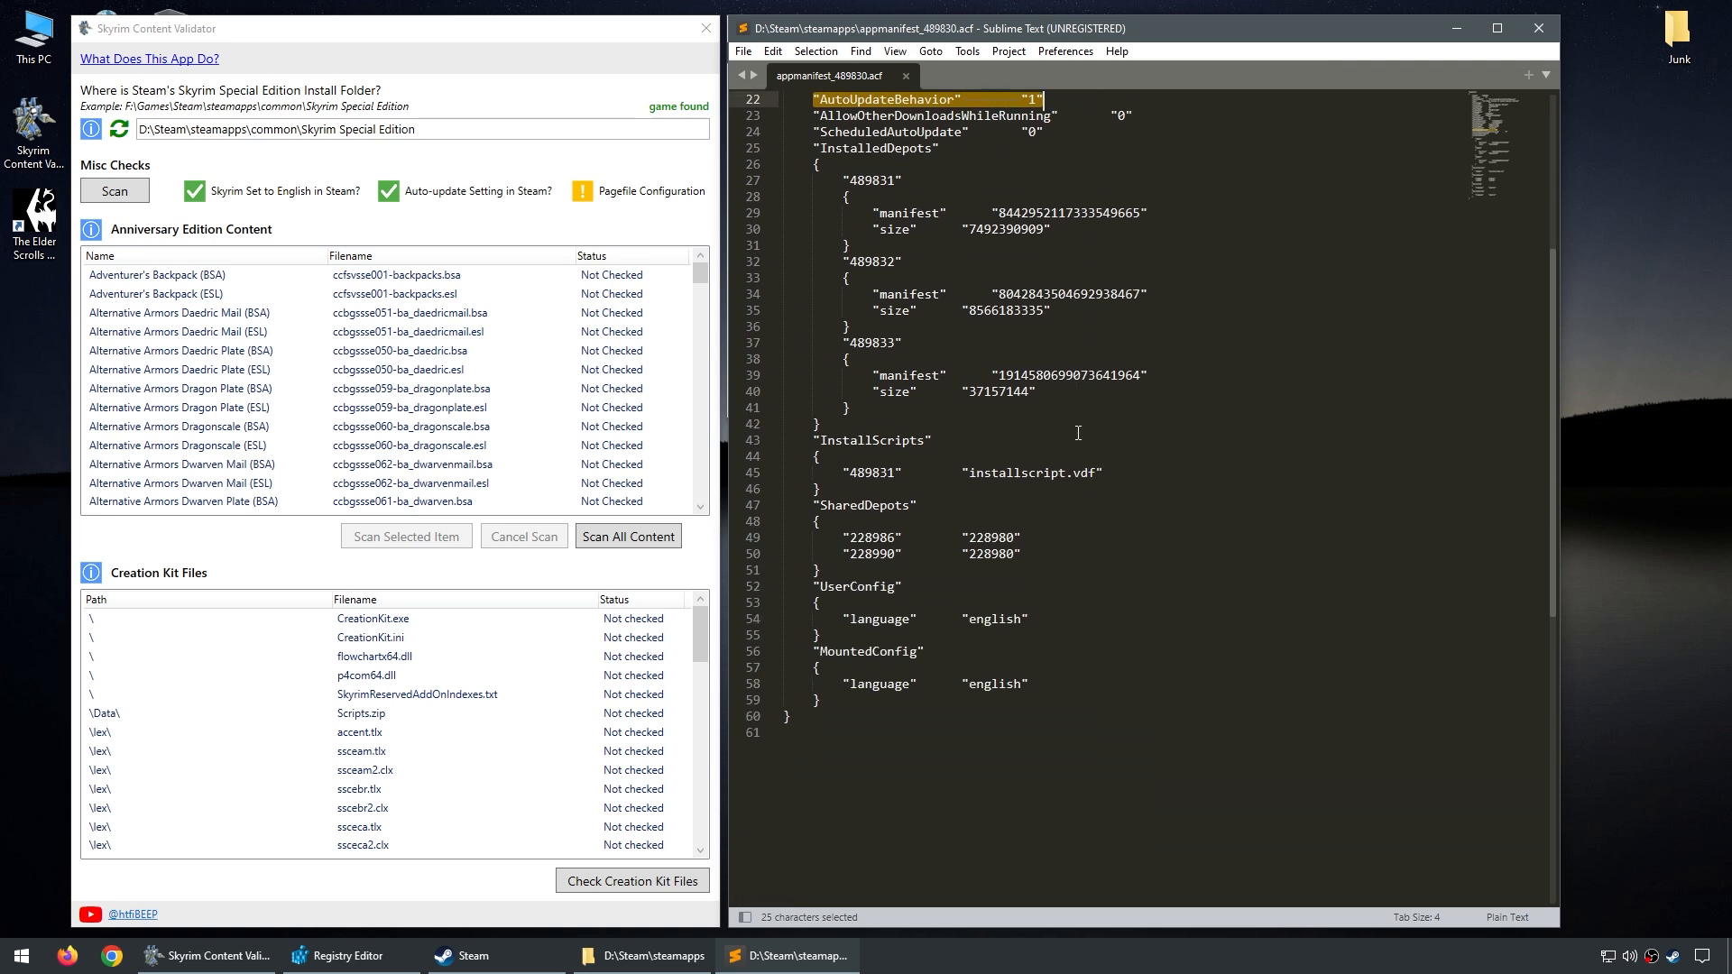
drag(815, 587, 841, 644)
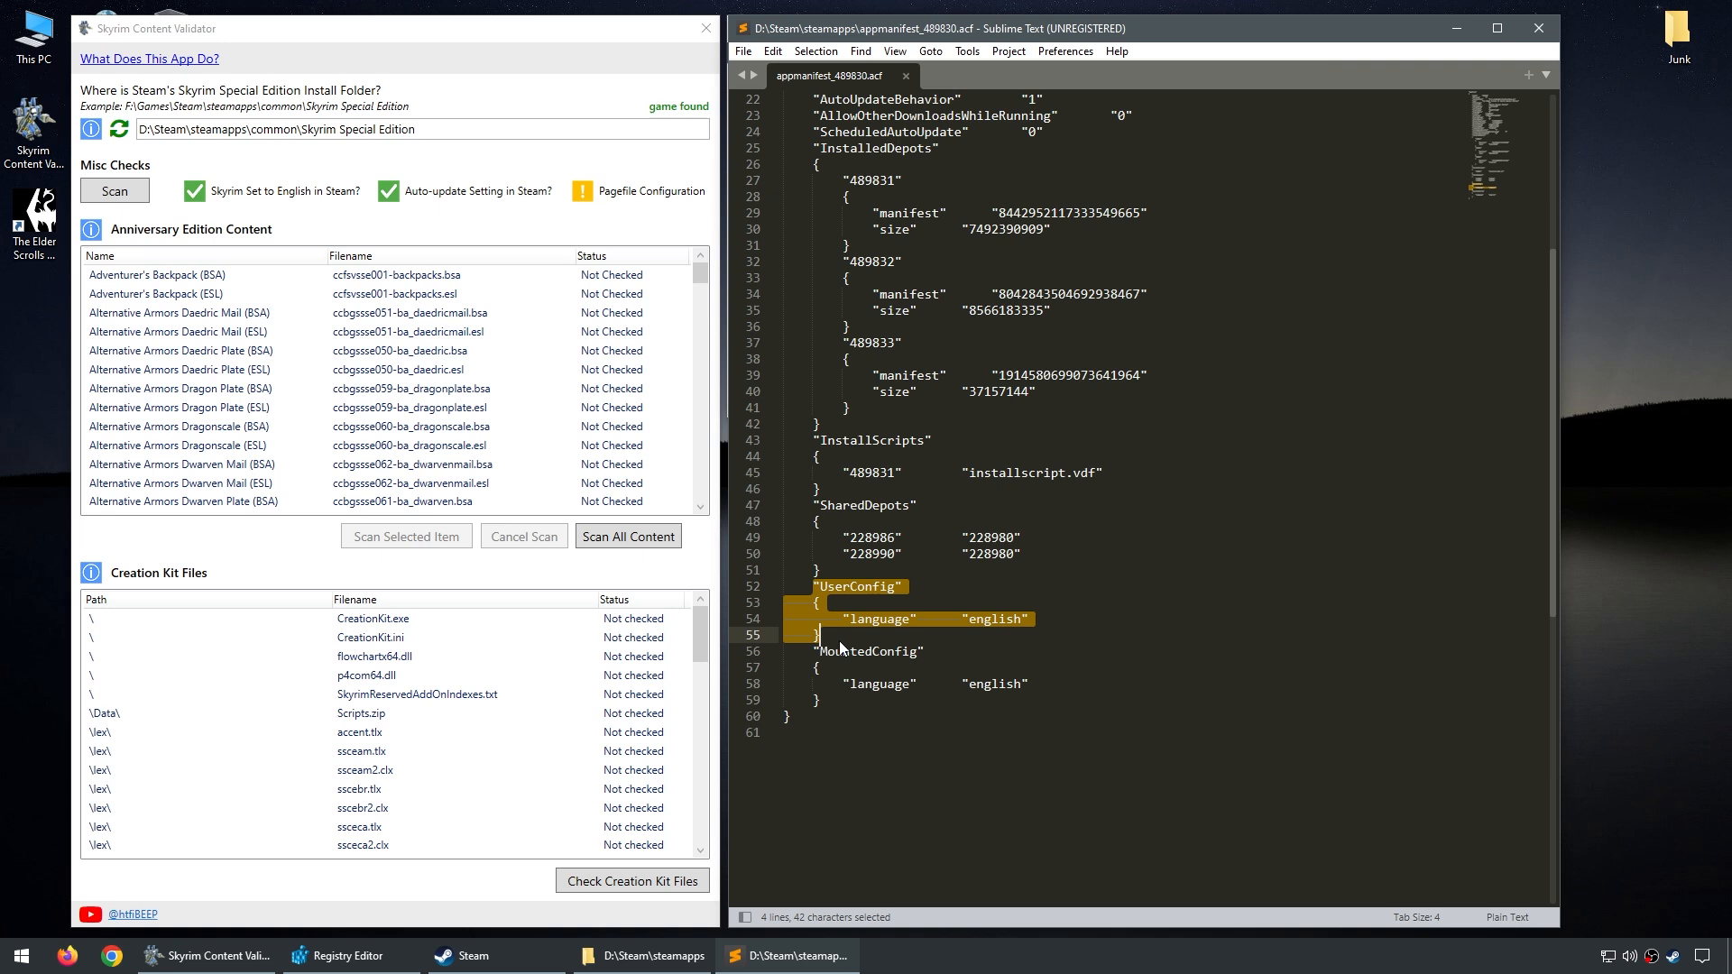
click(906, 76)
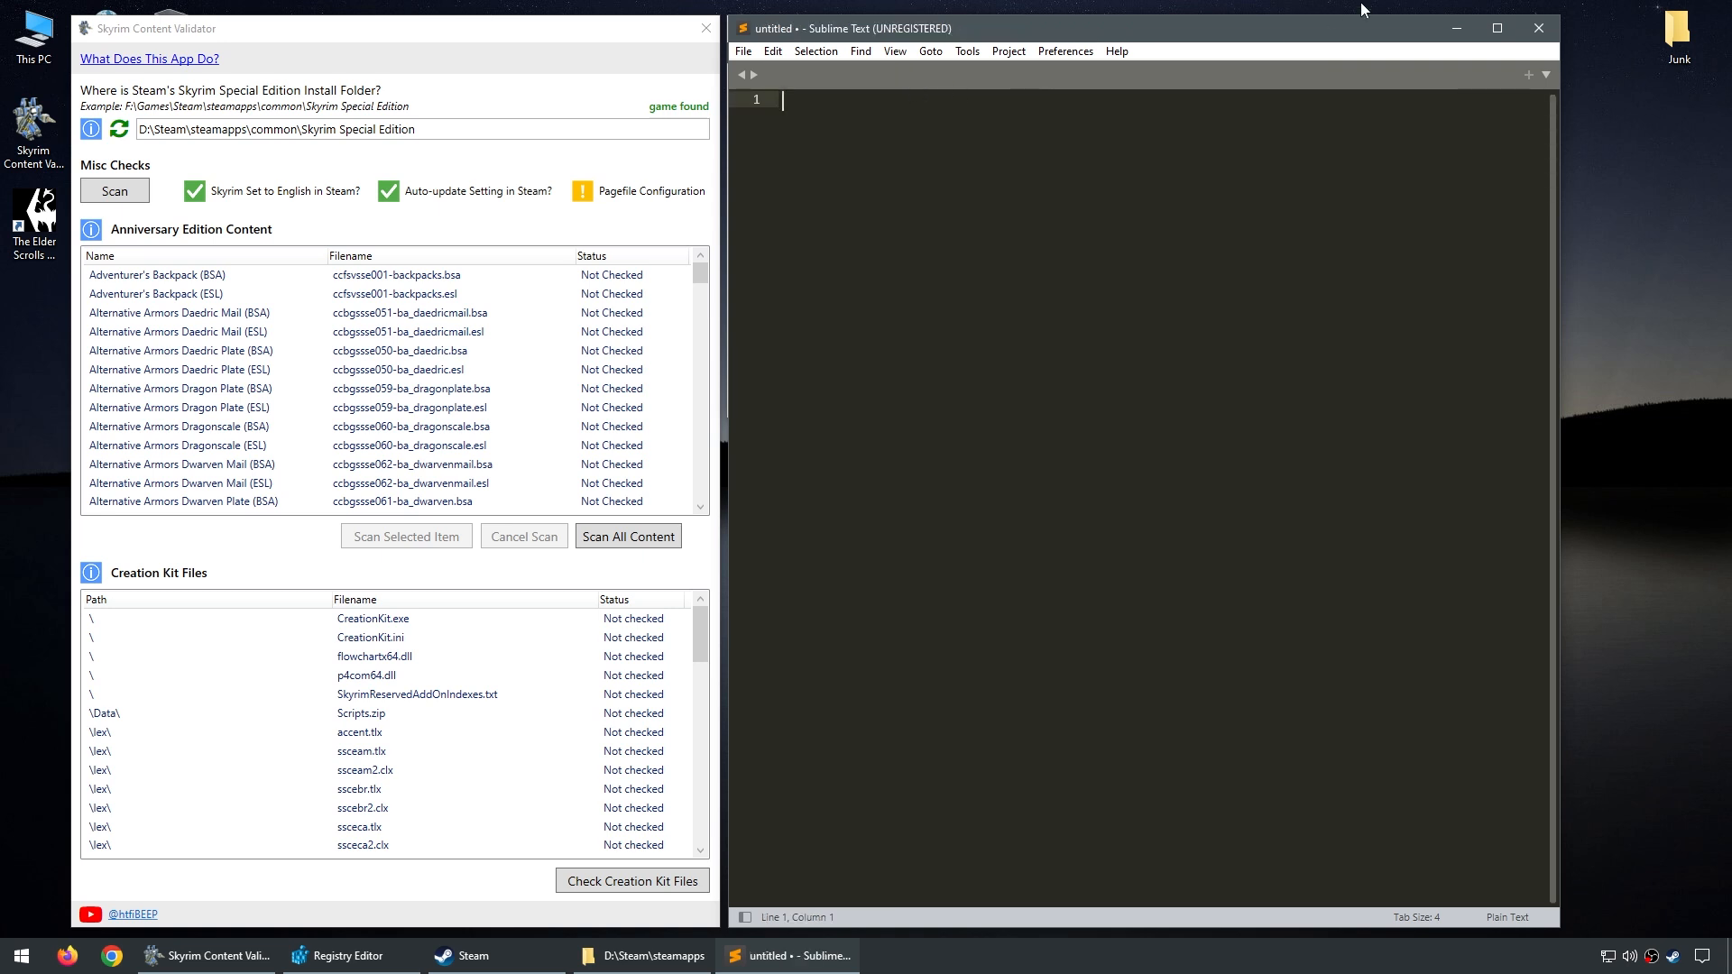
click(1556, 27)
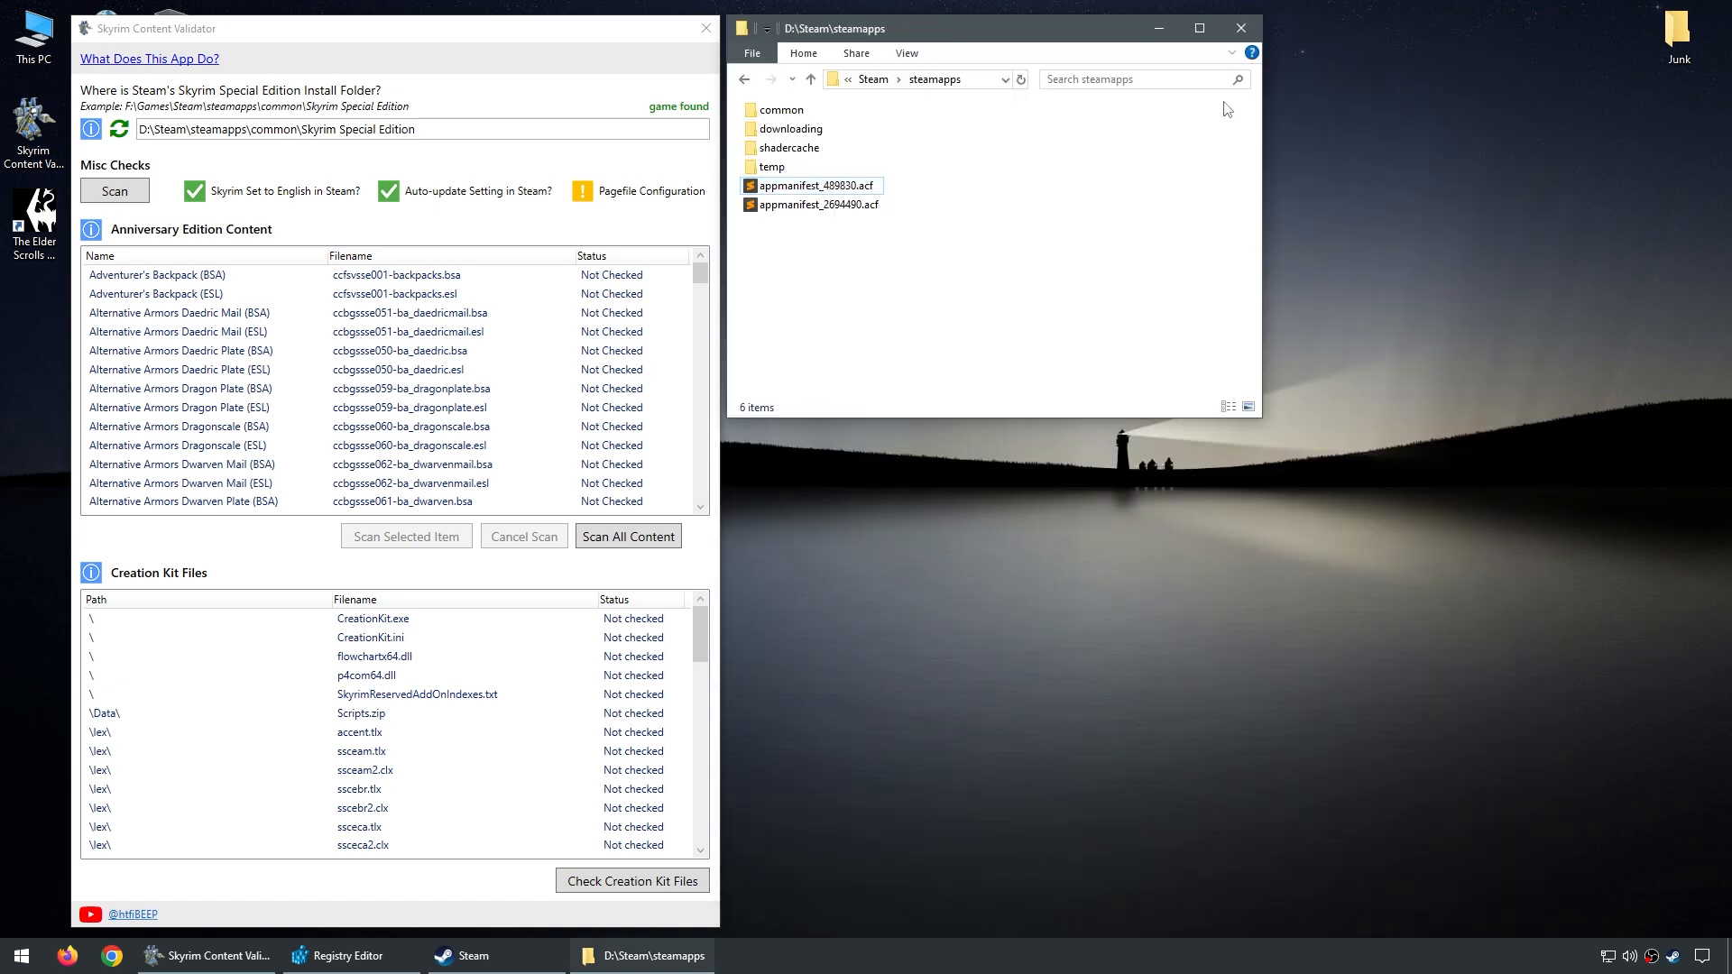
click(1242, 29)
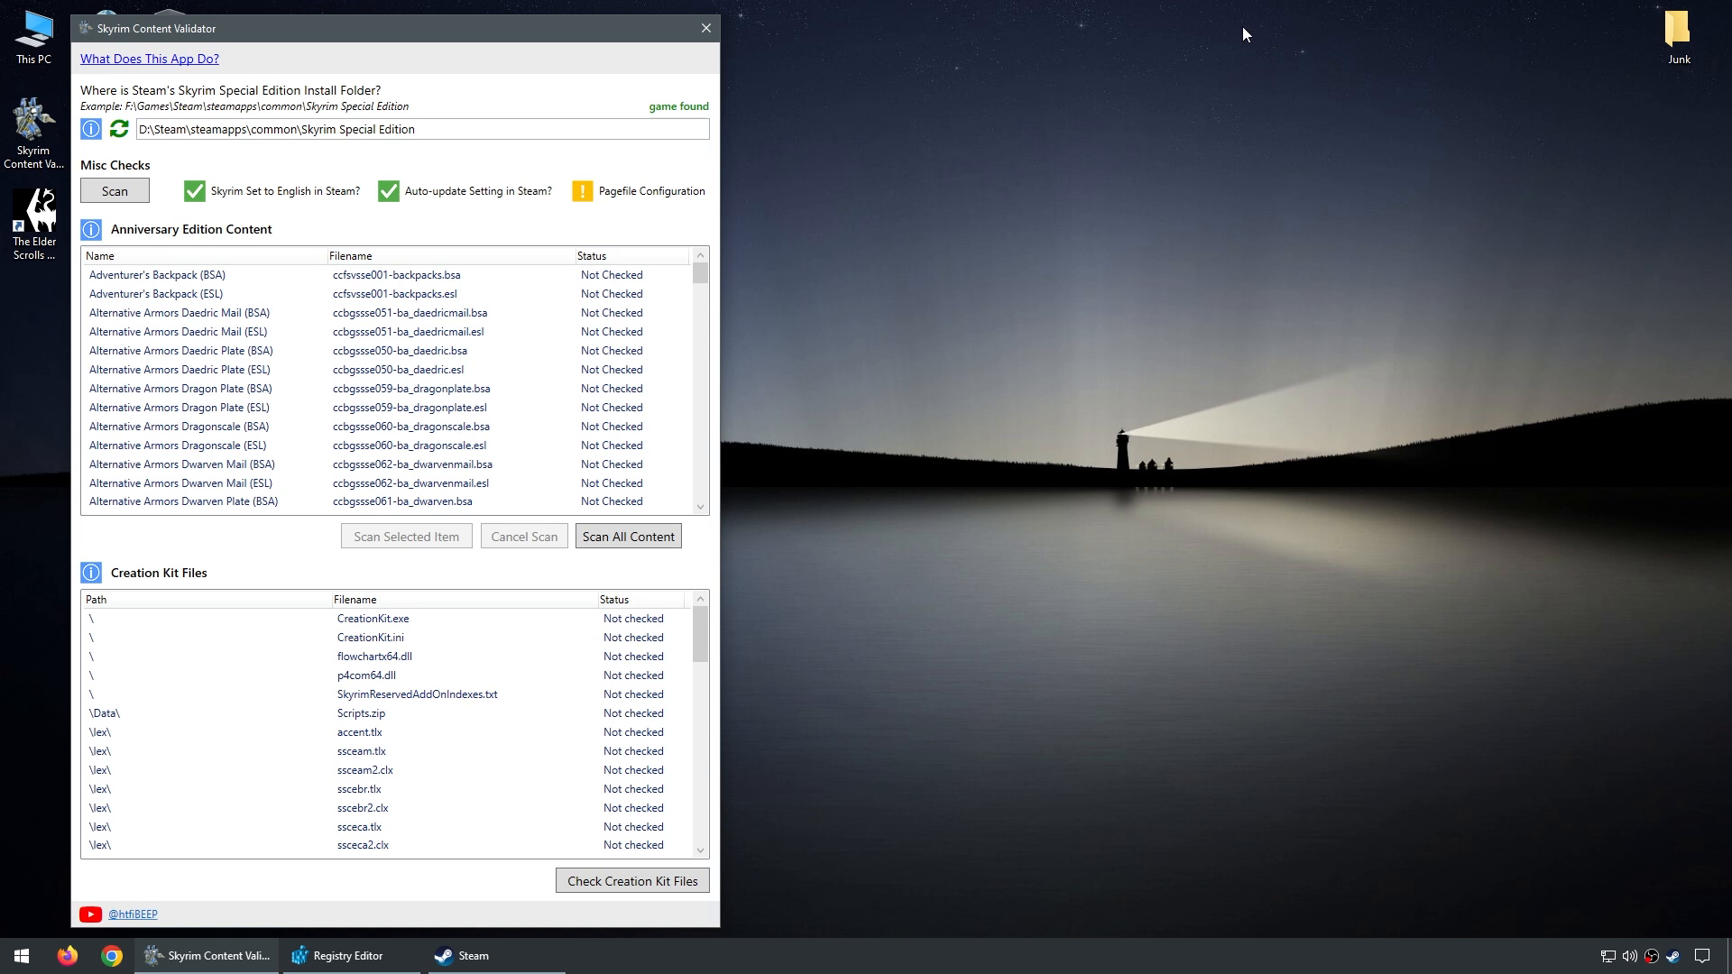
- Open the Windows Virtual Memory settings through this PC's advanced system properties and performance options
right_click(36, 51)
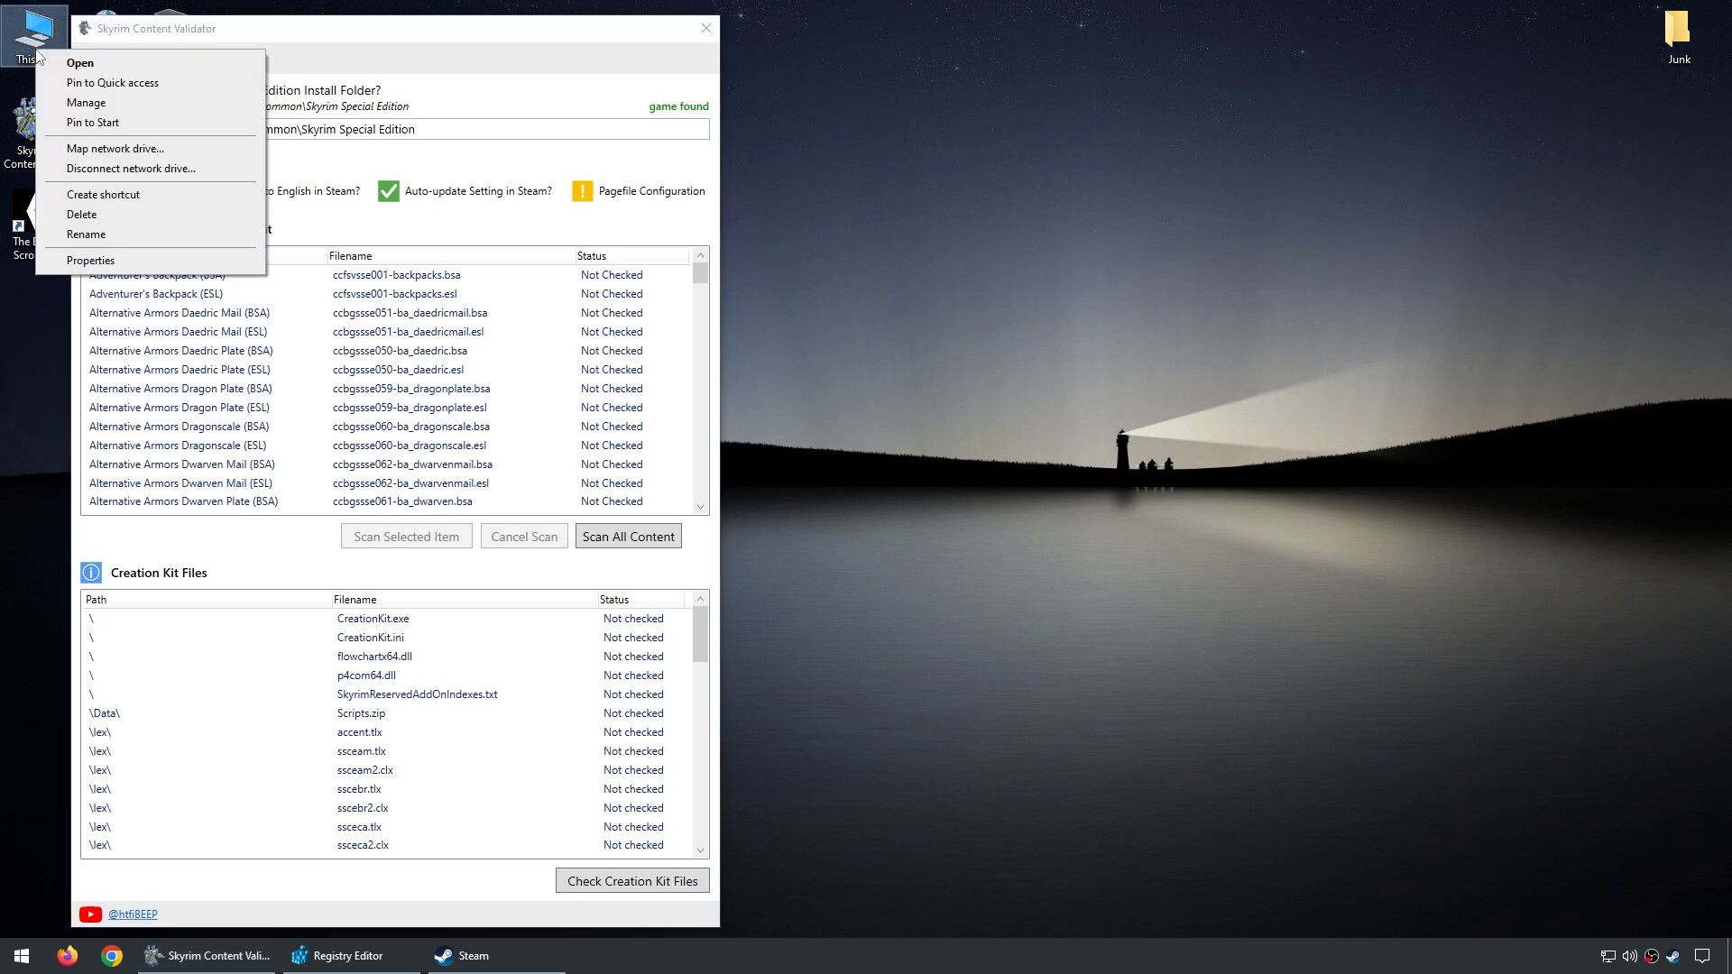
click(130, 261)
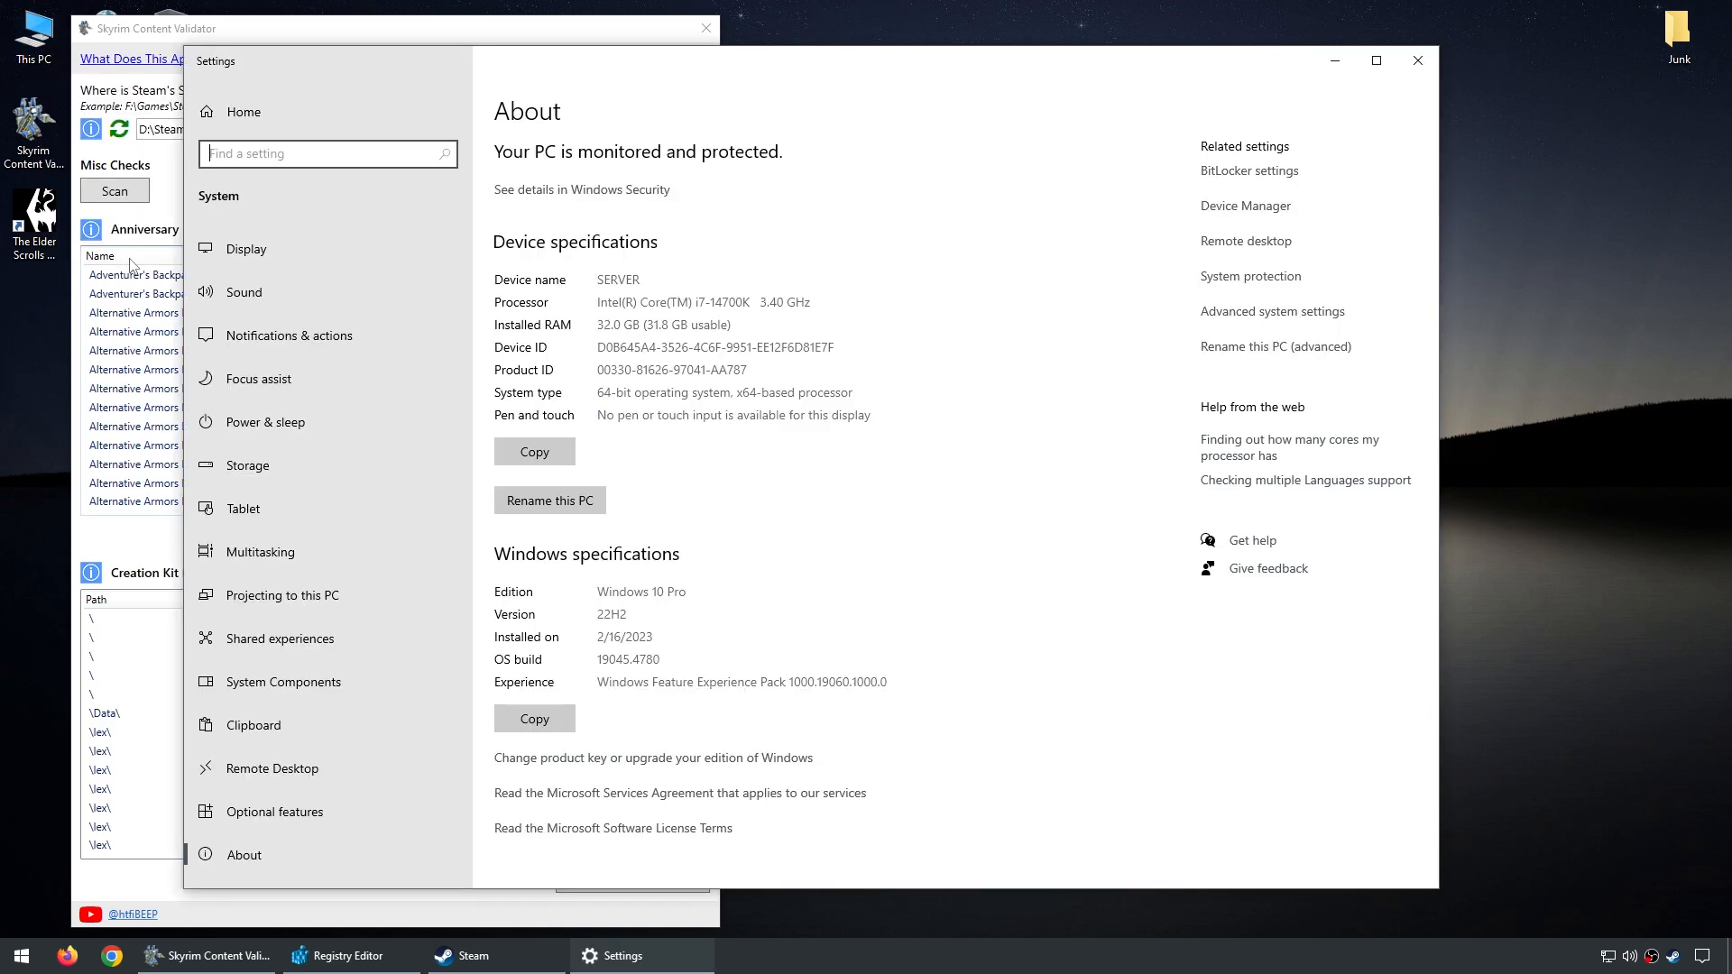
click(1216, 311)
click(352, 171)
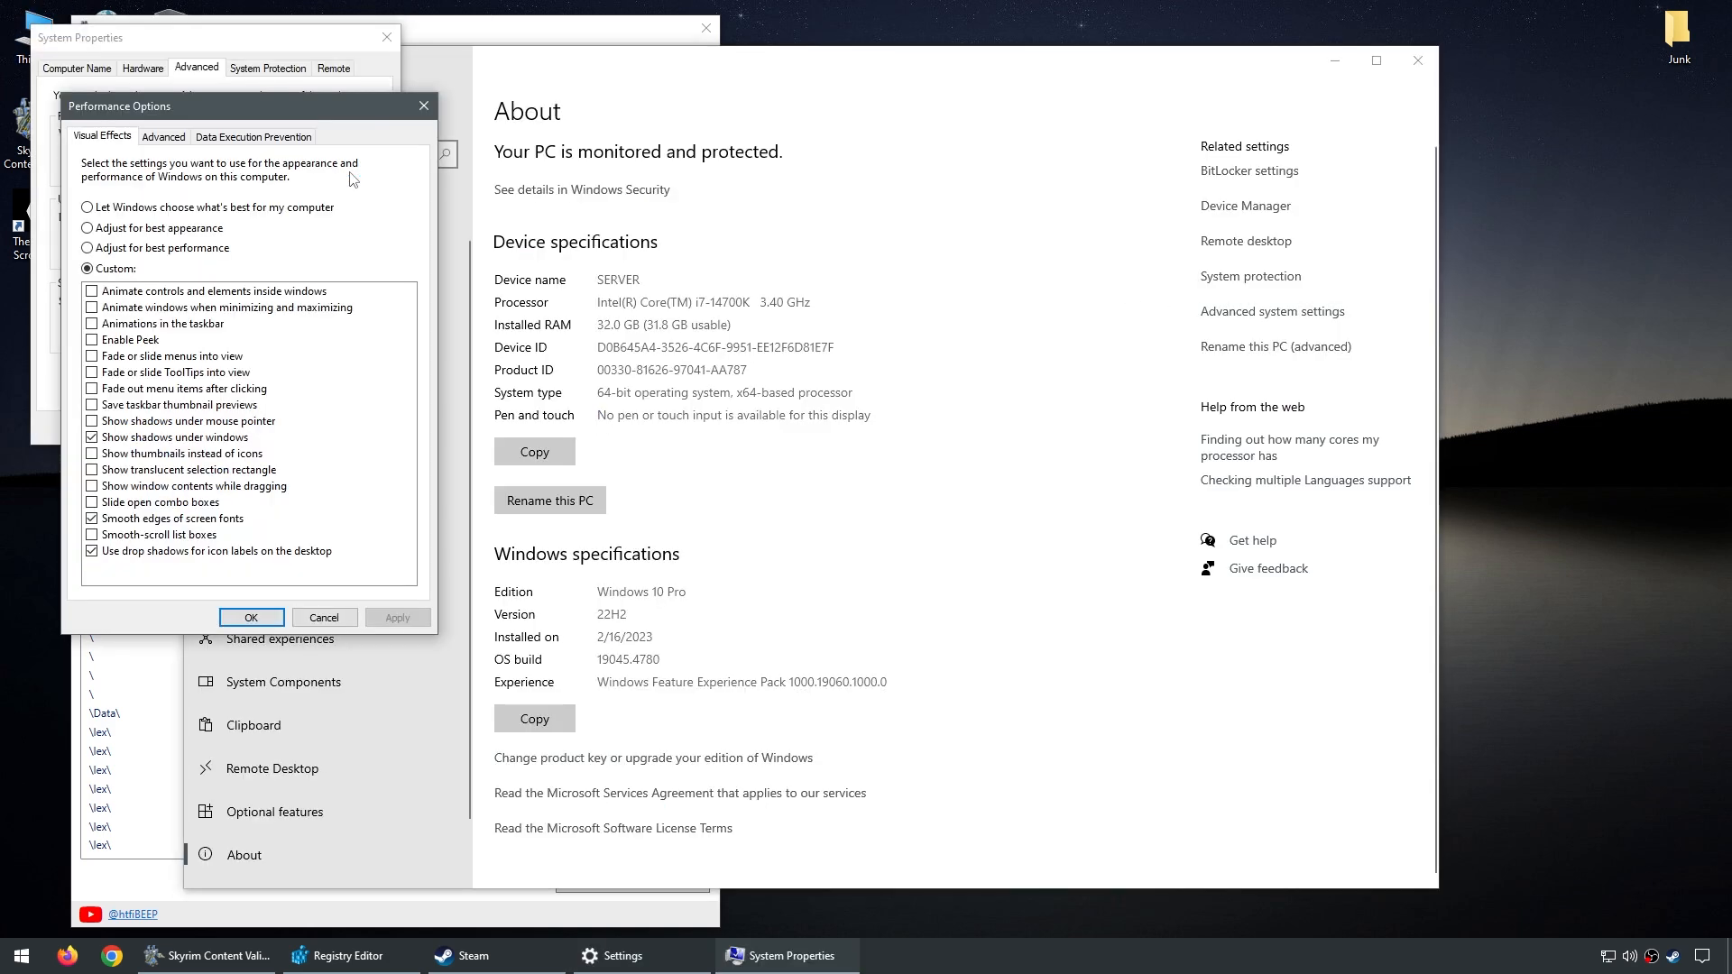
click(170, 141)
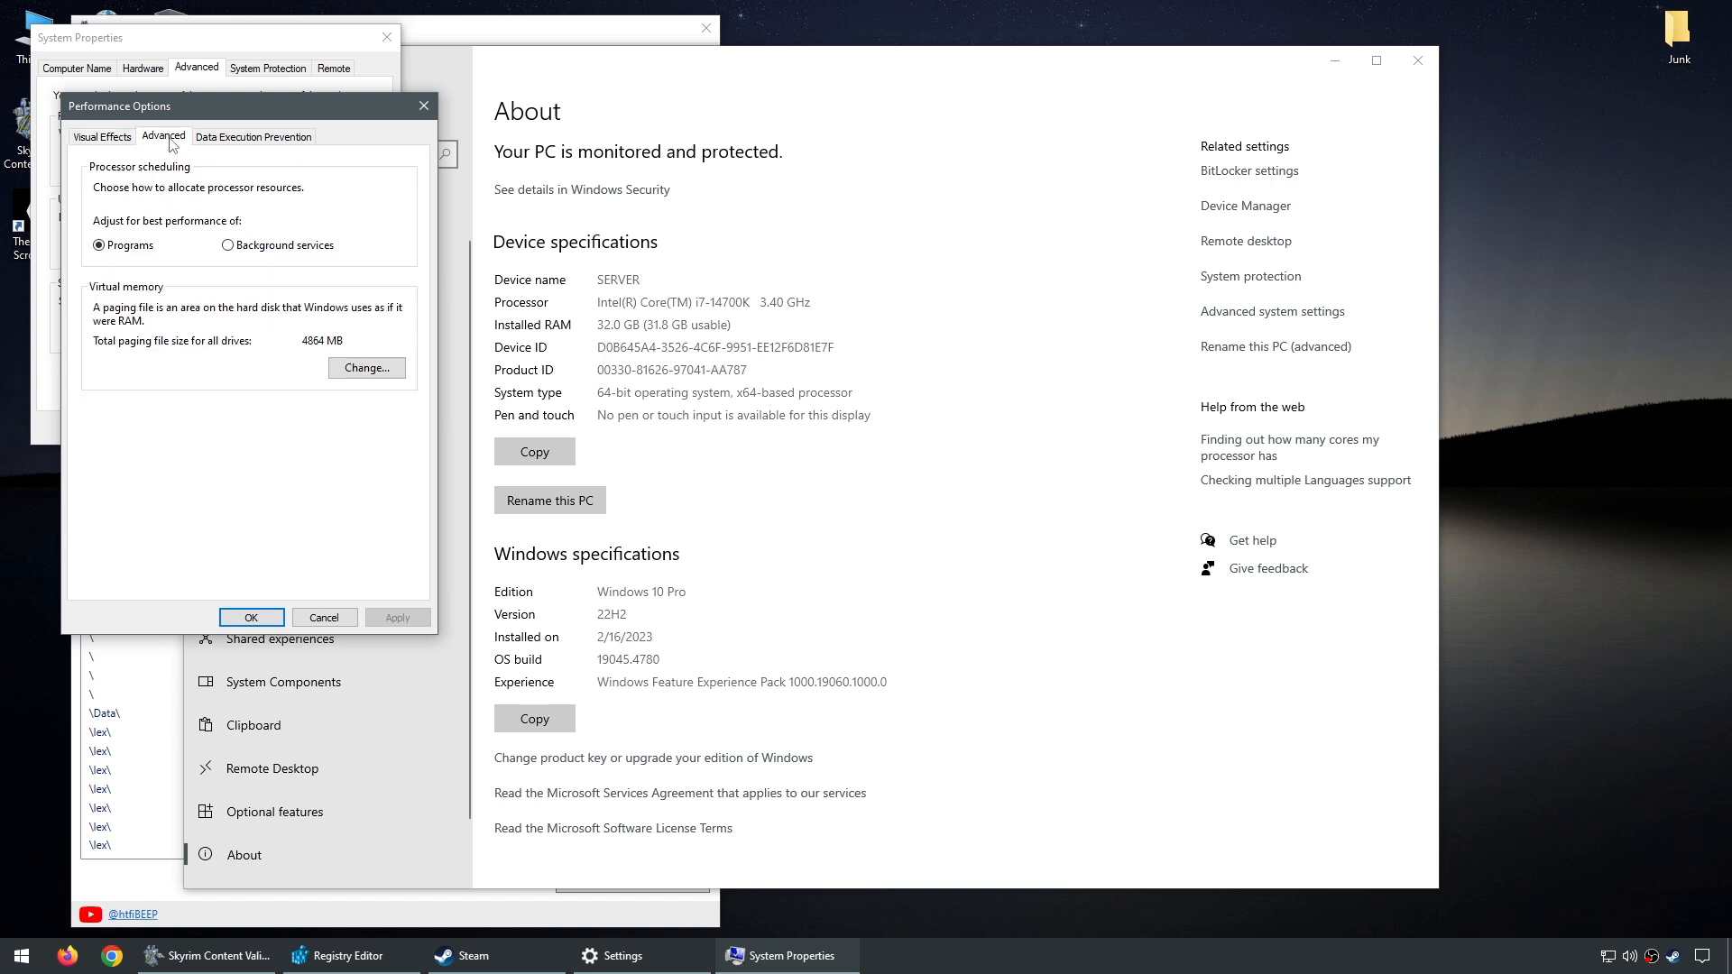
click(365, 369)
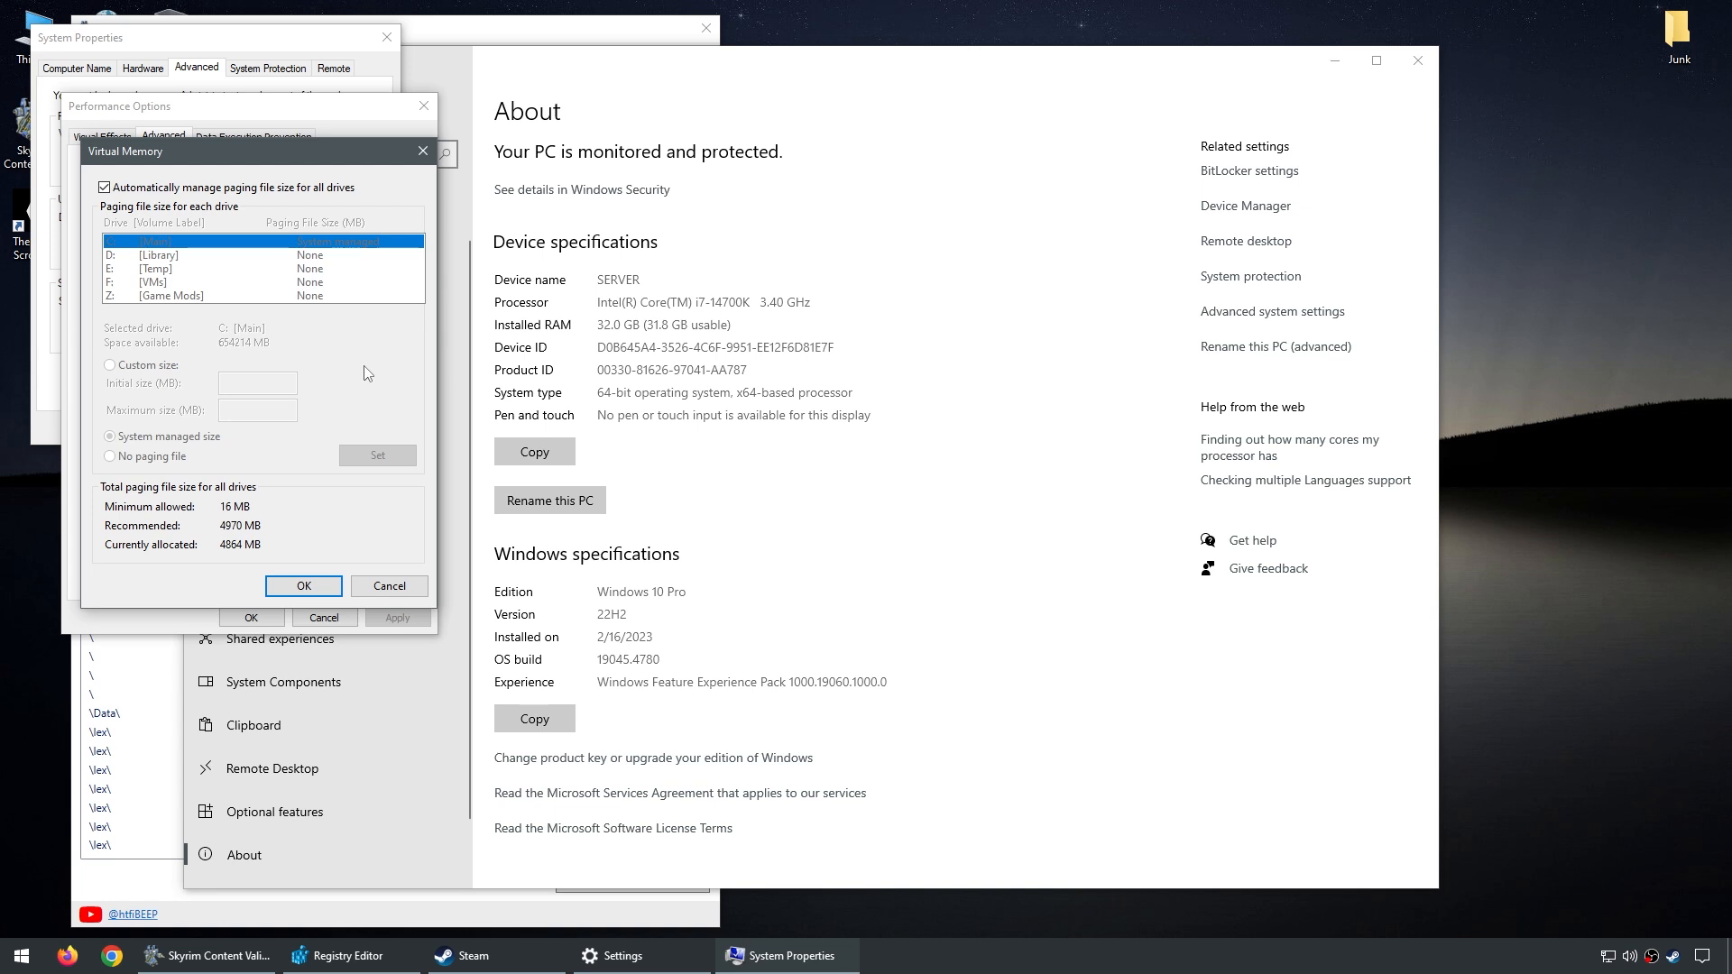
- Turn off automatic paging file management and assign drive C: a custom size of 20000 MB initial and 40000 MB maximum
click(146, 191)
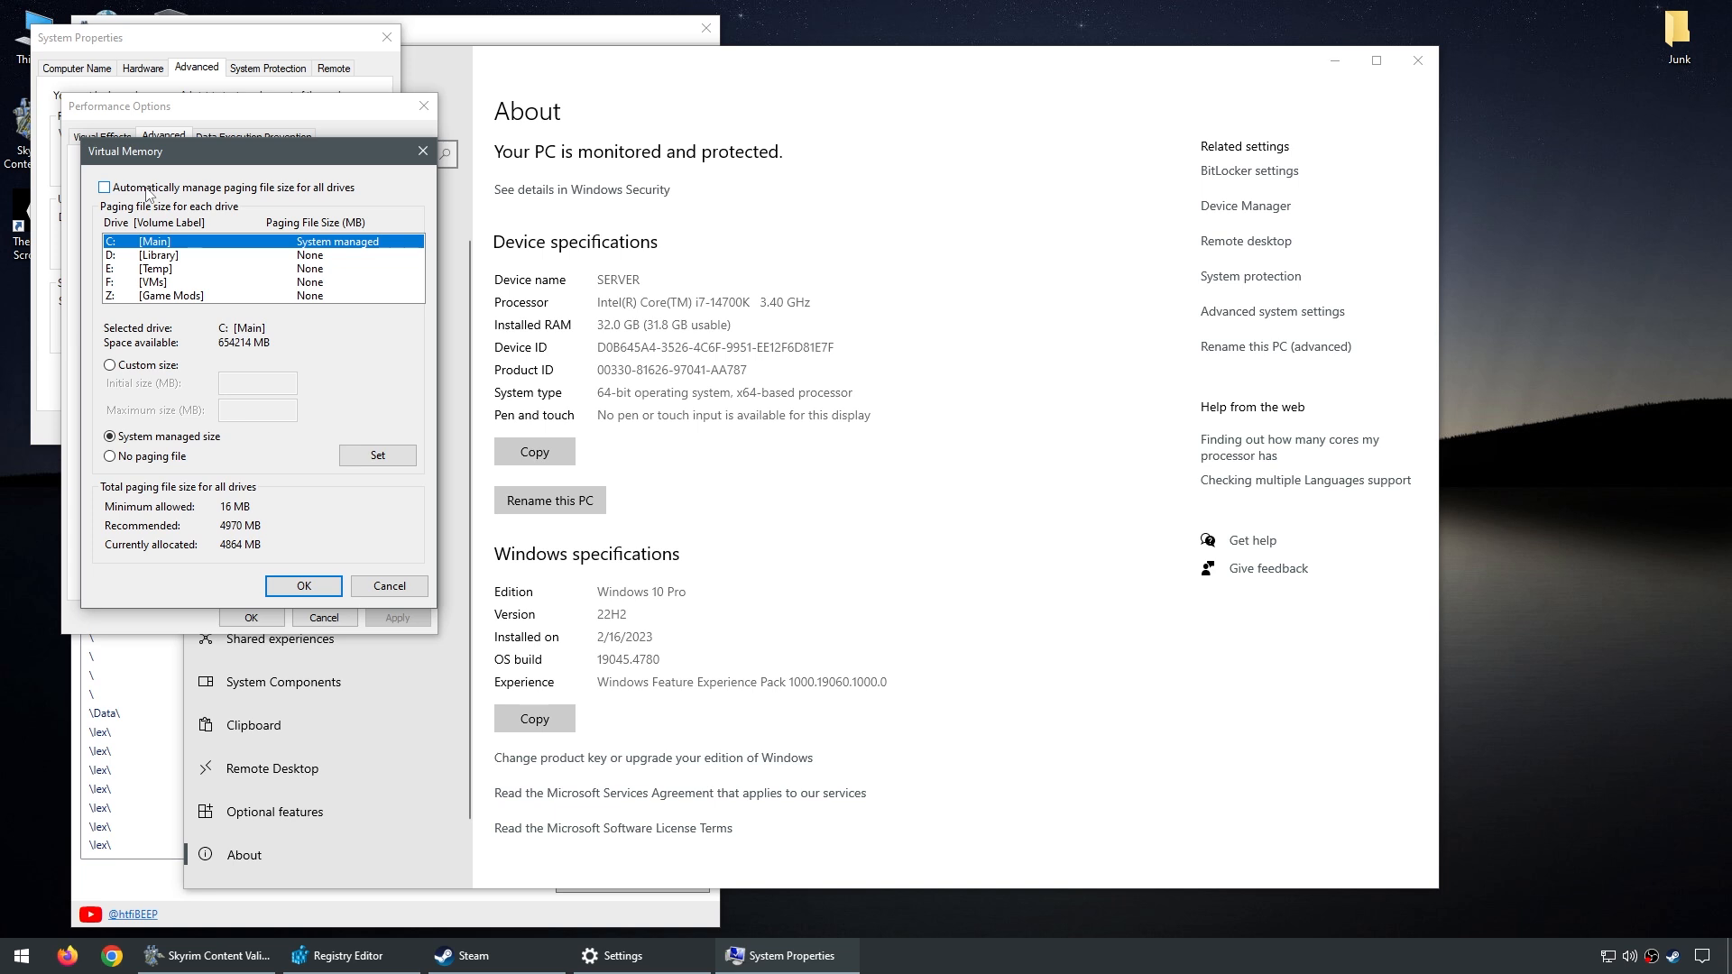
click(147, 366)
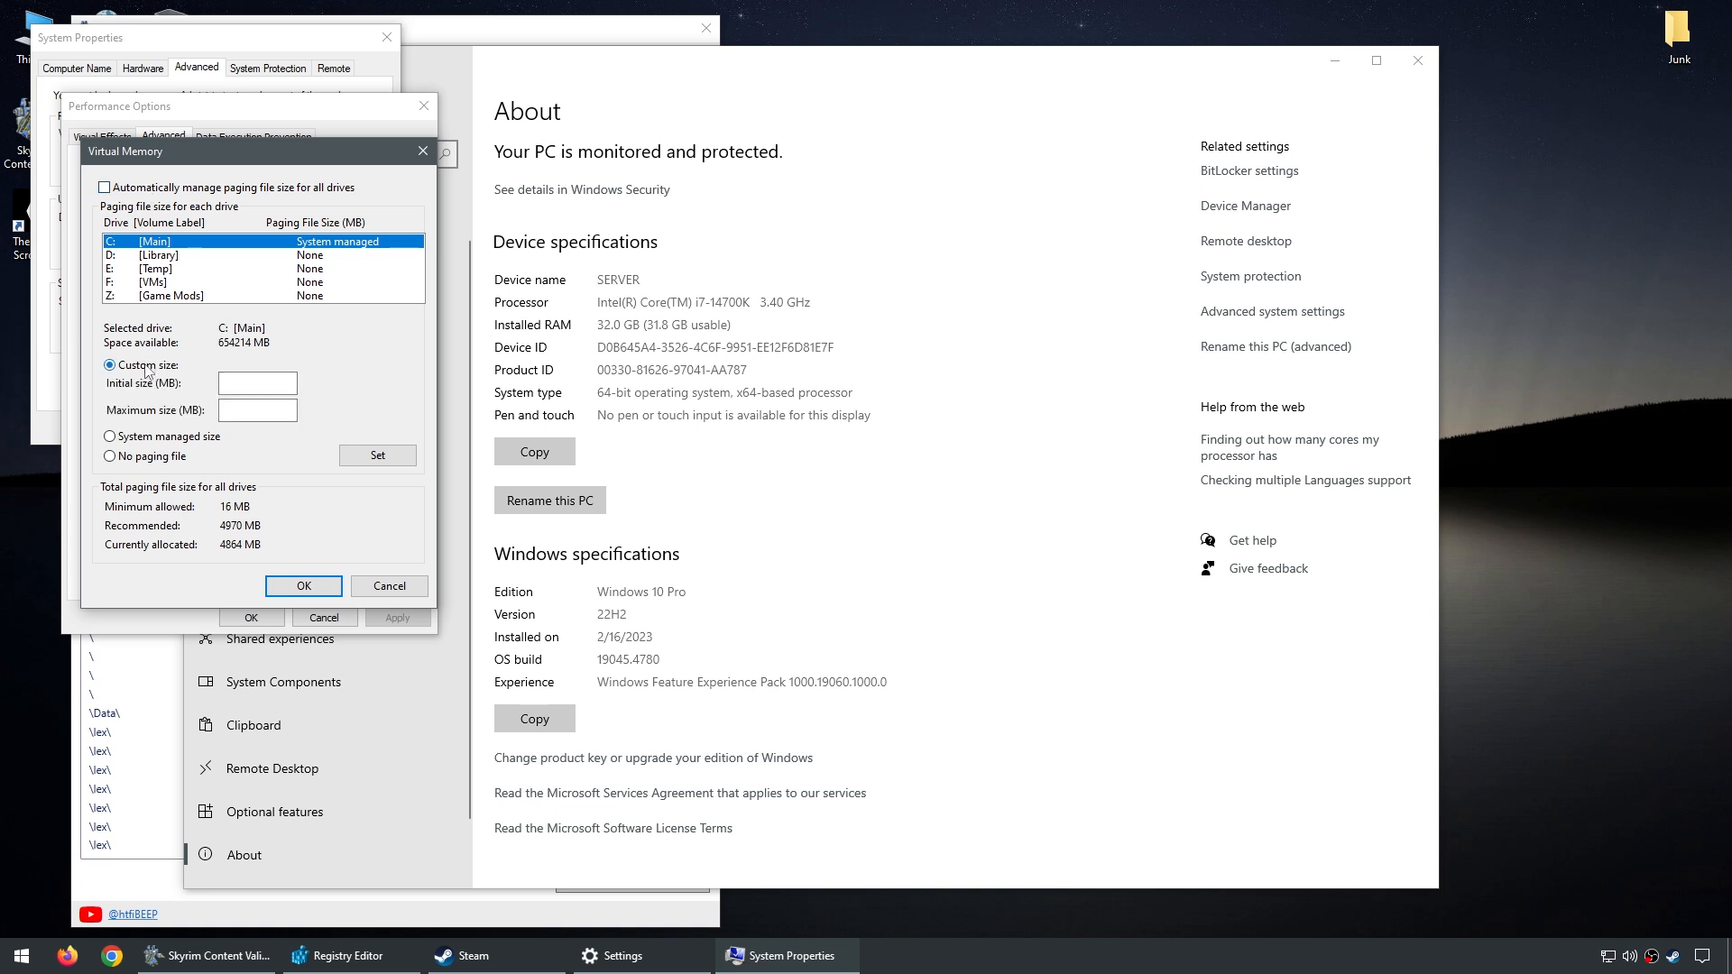
click(257, 383)
text(20)
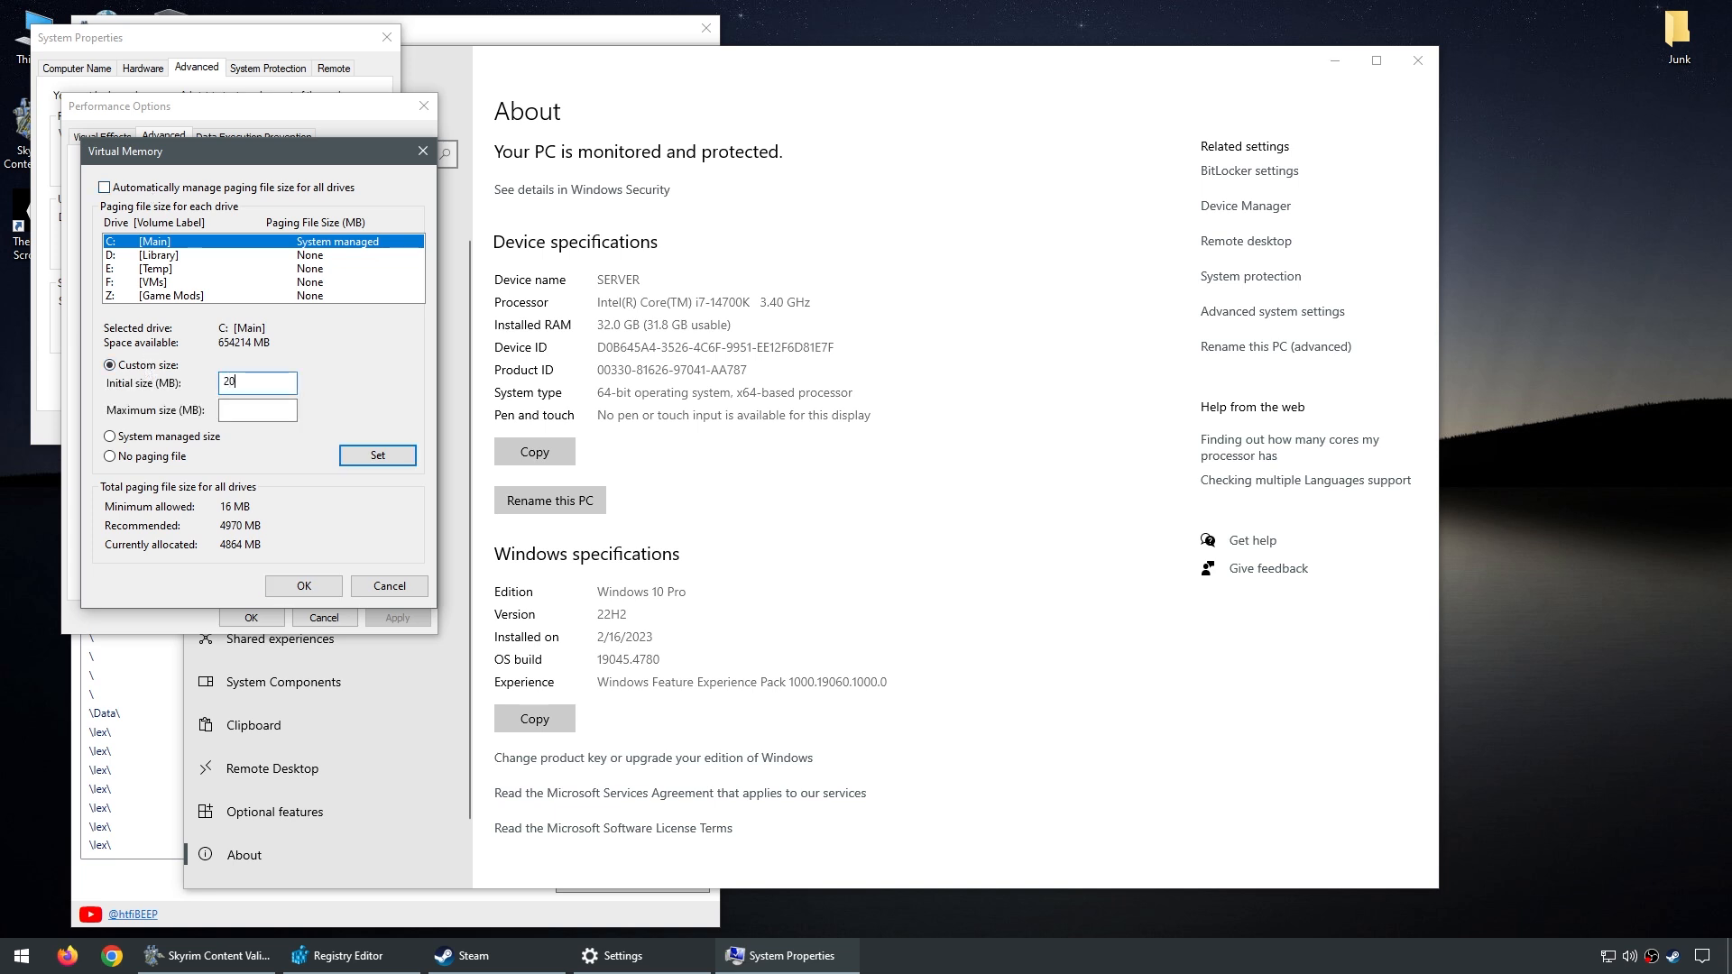
text(000)
key(Tab)
text(40000)
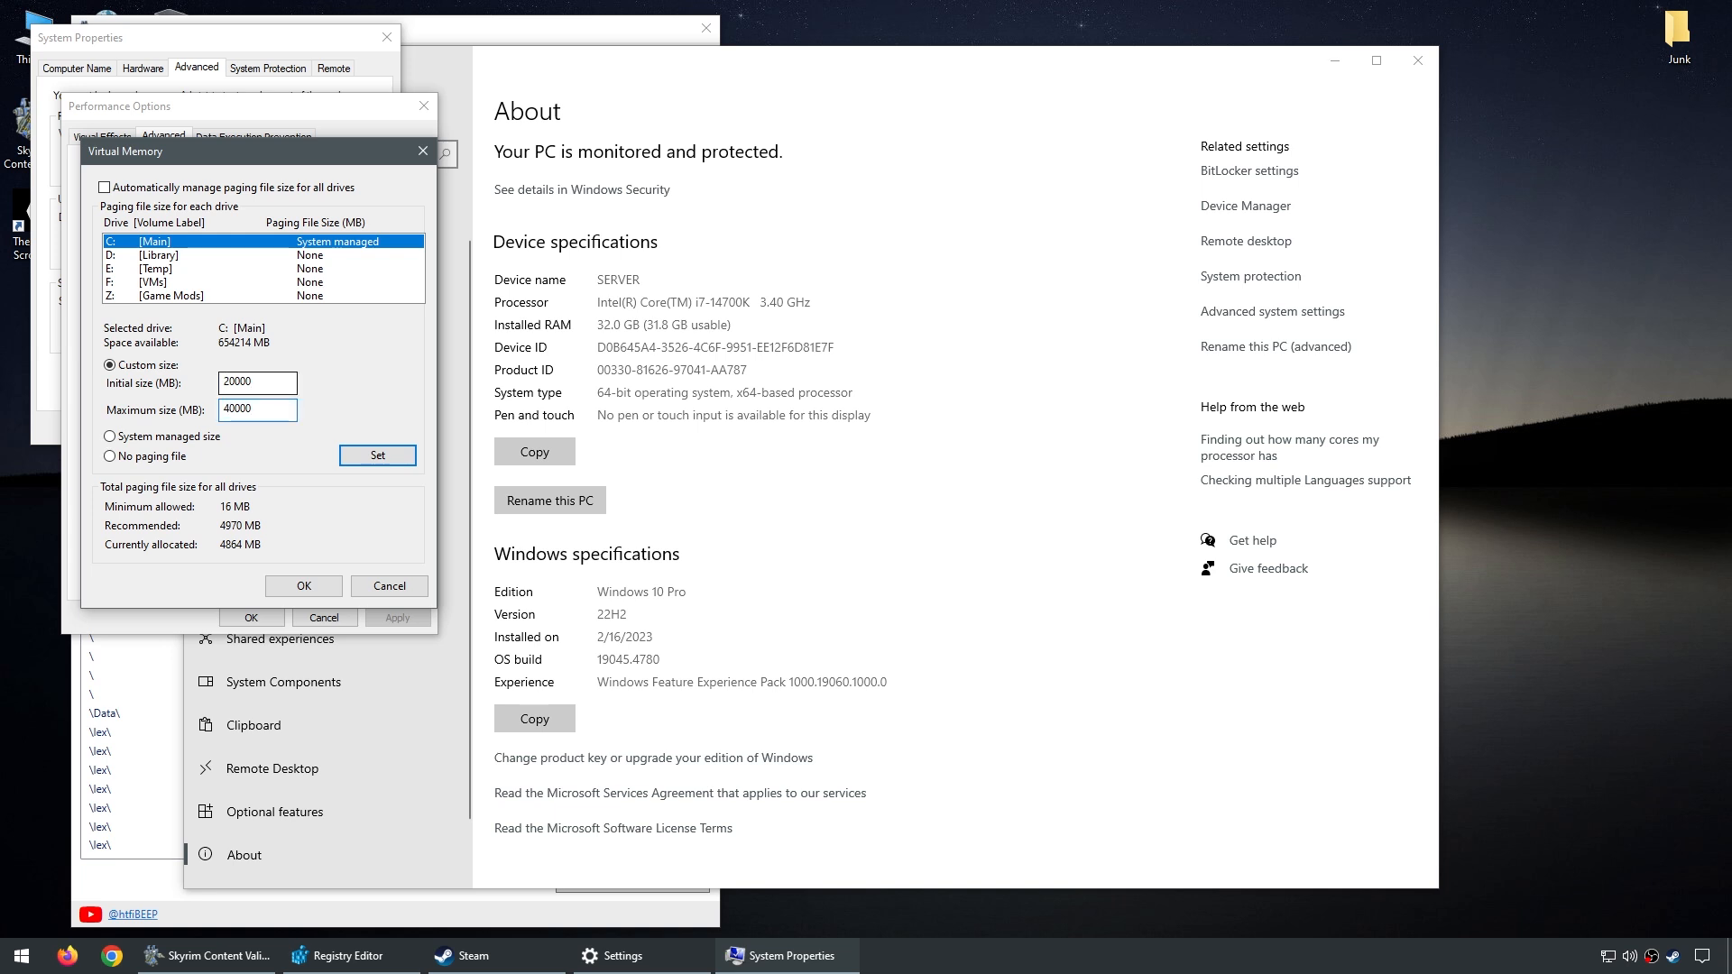
click(379, 462)
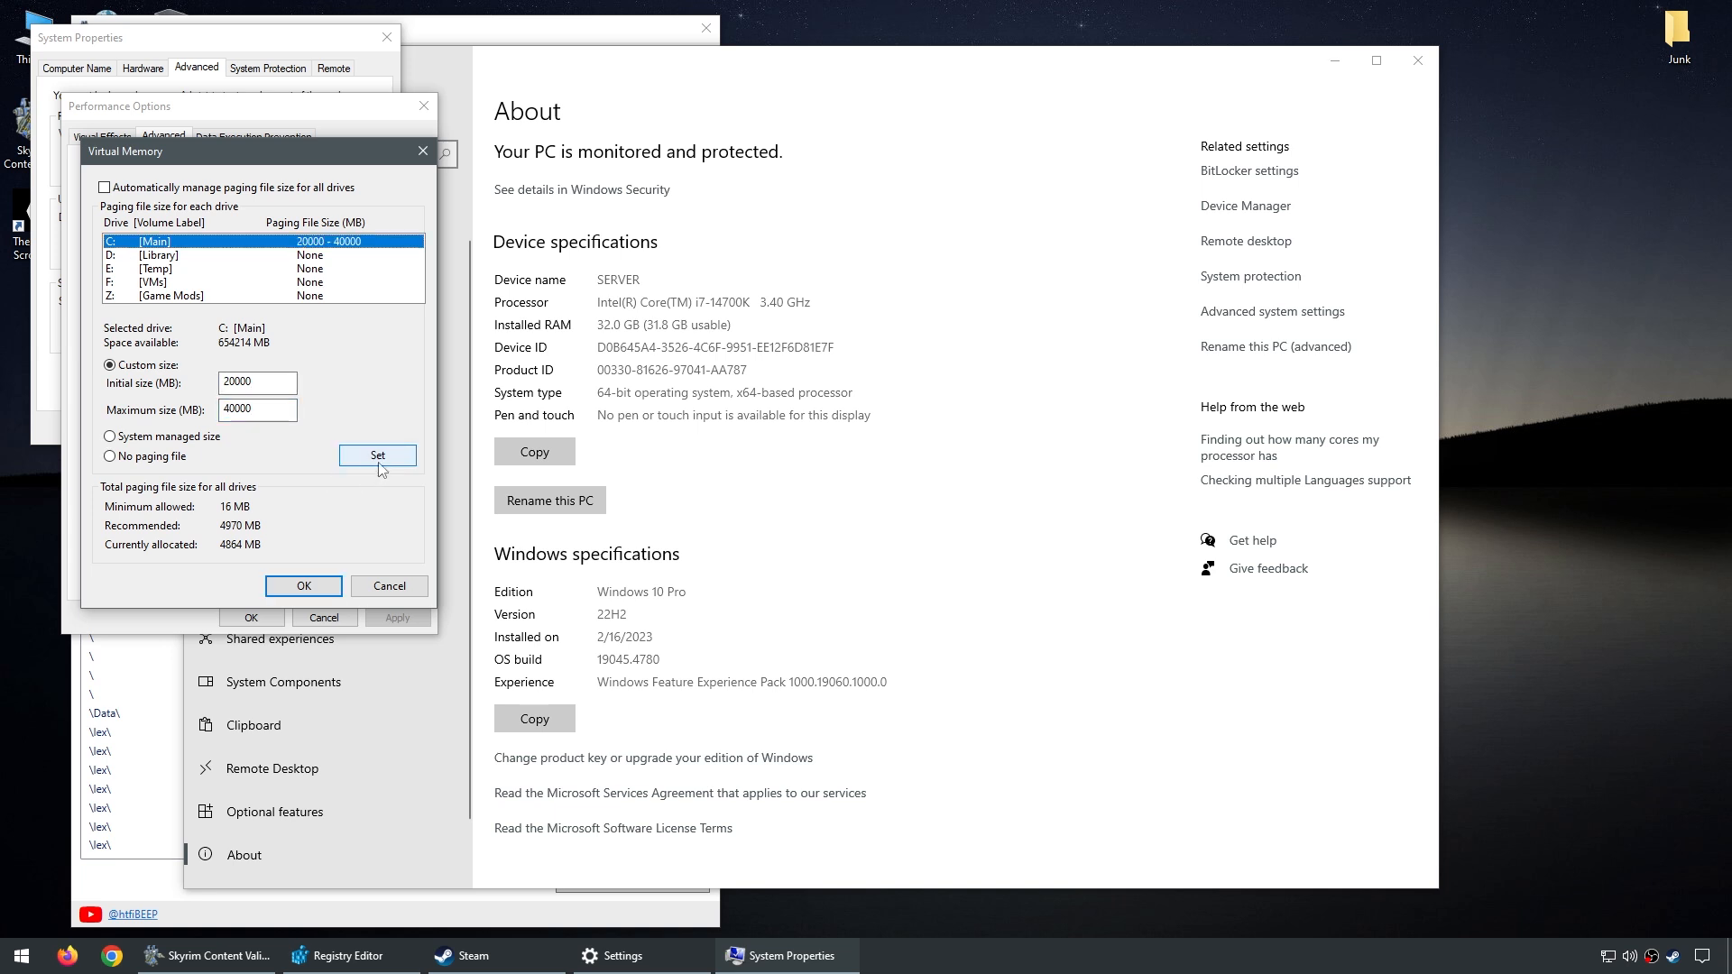
- Confirm the virtual memory change in all open dialogs, postpone the computer restart, and close Settings
click(321, 587)
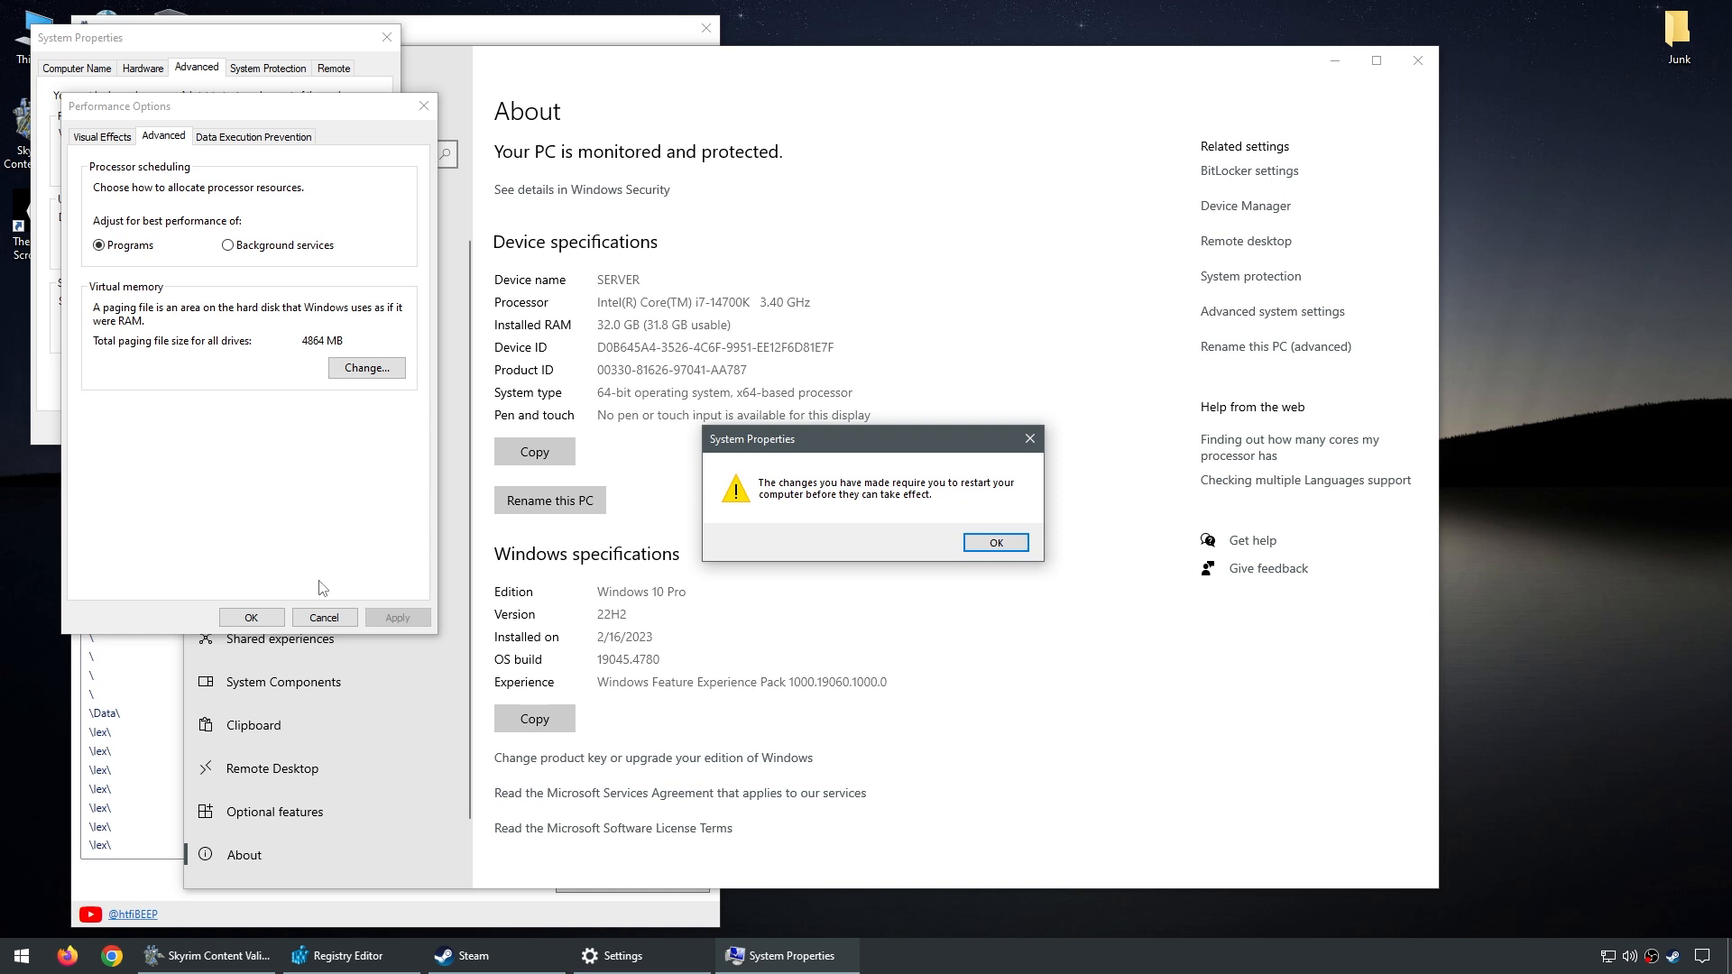
click(996, 542)
click(251, 617)
click(215, 429)
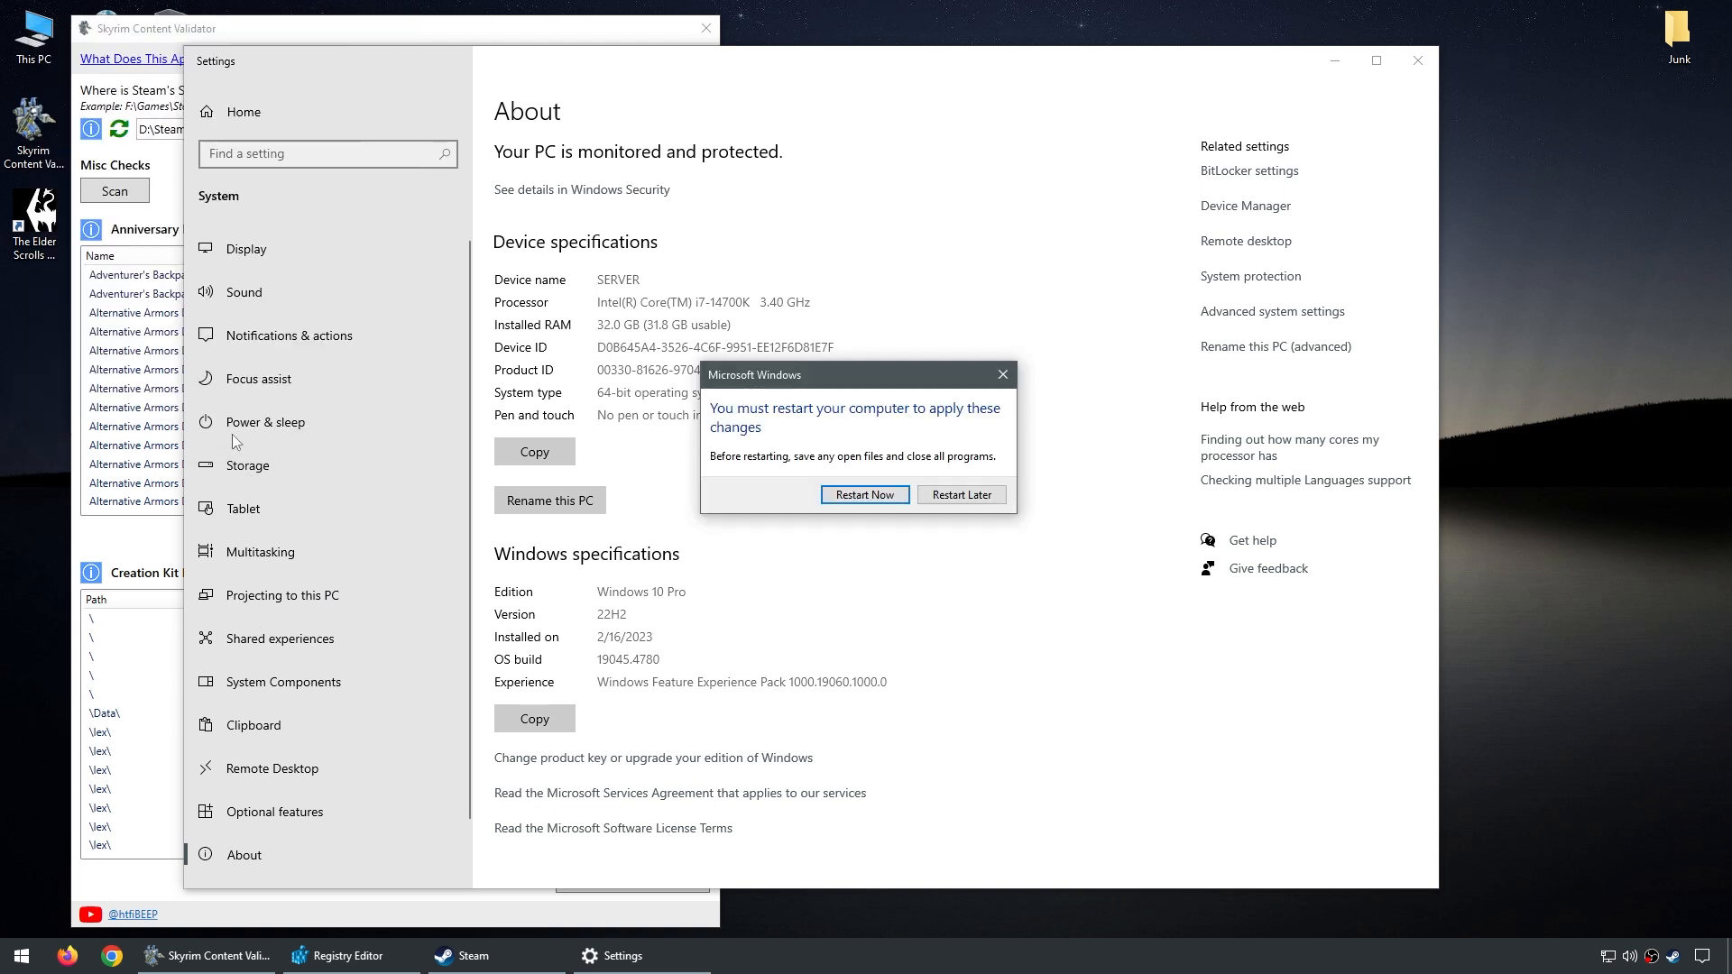
click(963, 494)
click(1417, 61)
- Rerun the validator's misc checks, scan all Anniversary Edition content, and review the file statuses down to Rare Curios
click(126, 193)
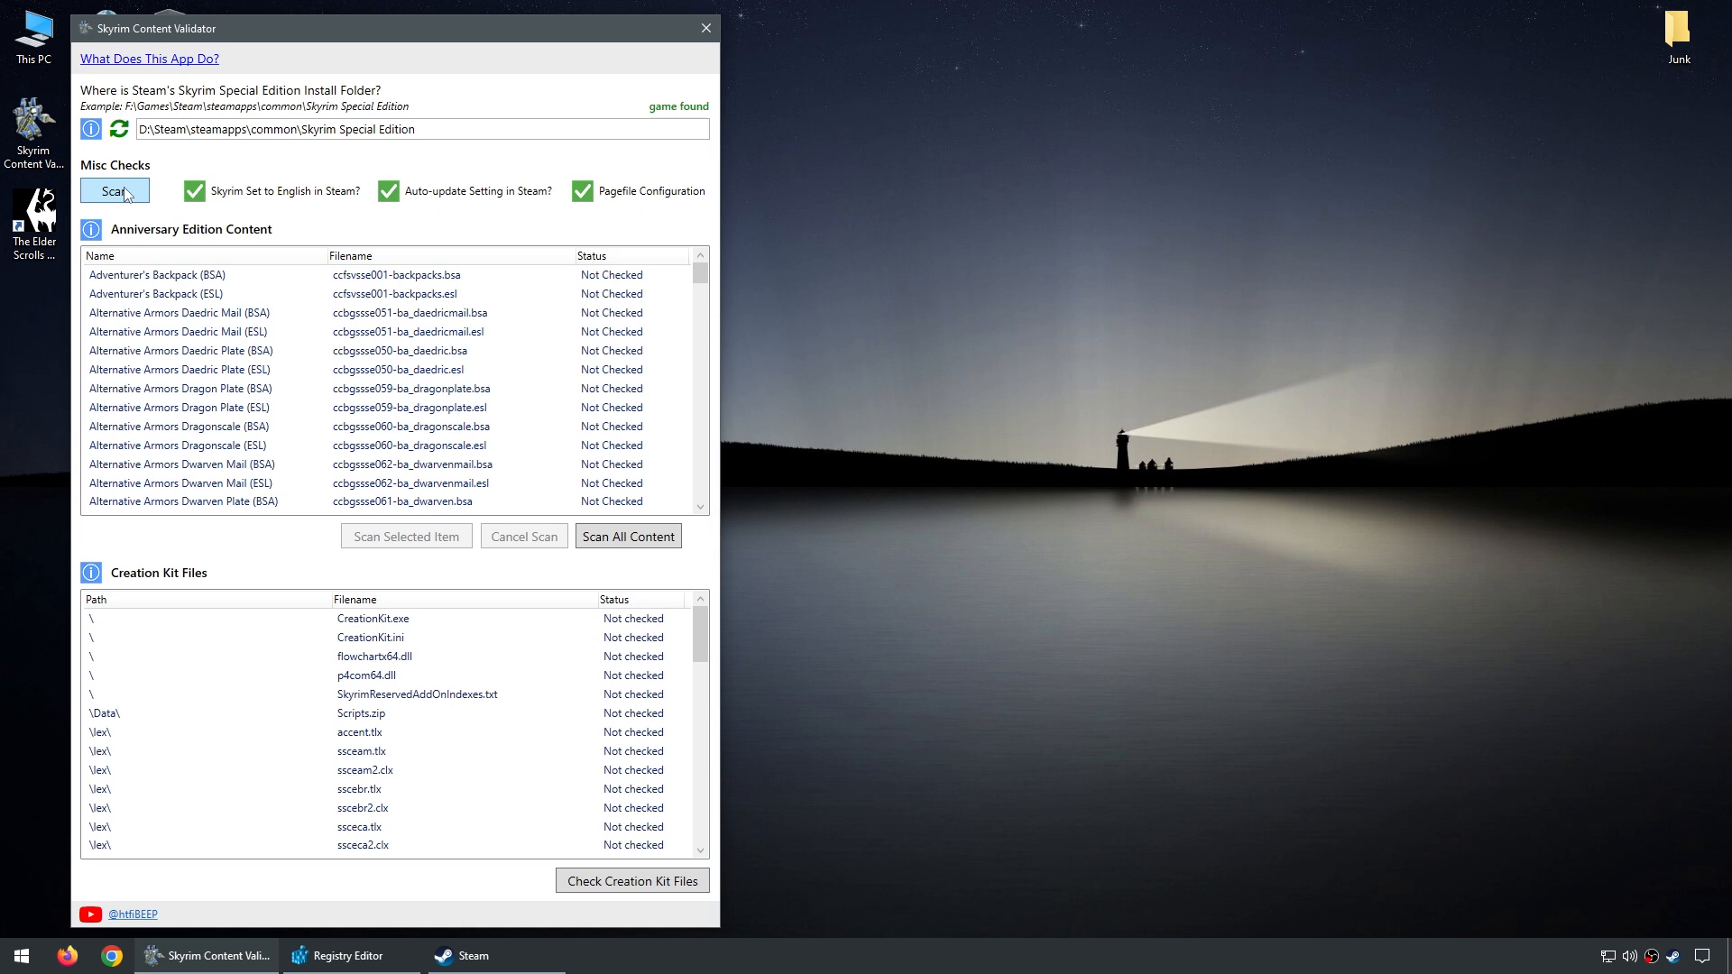
click(634, 540)
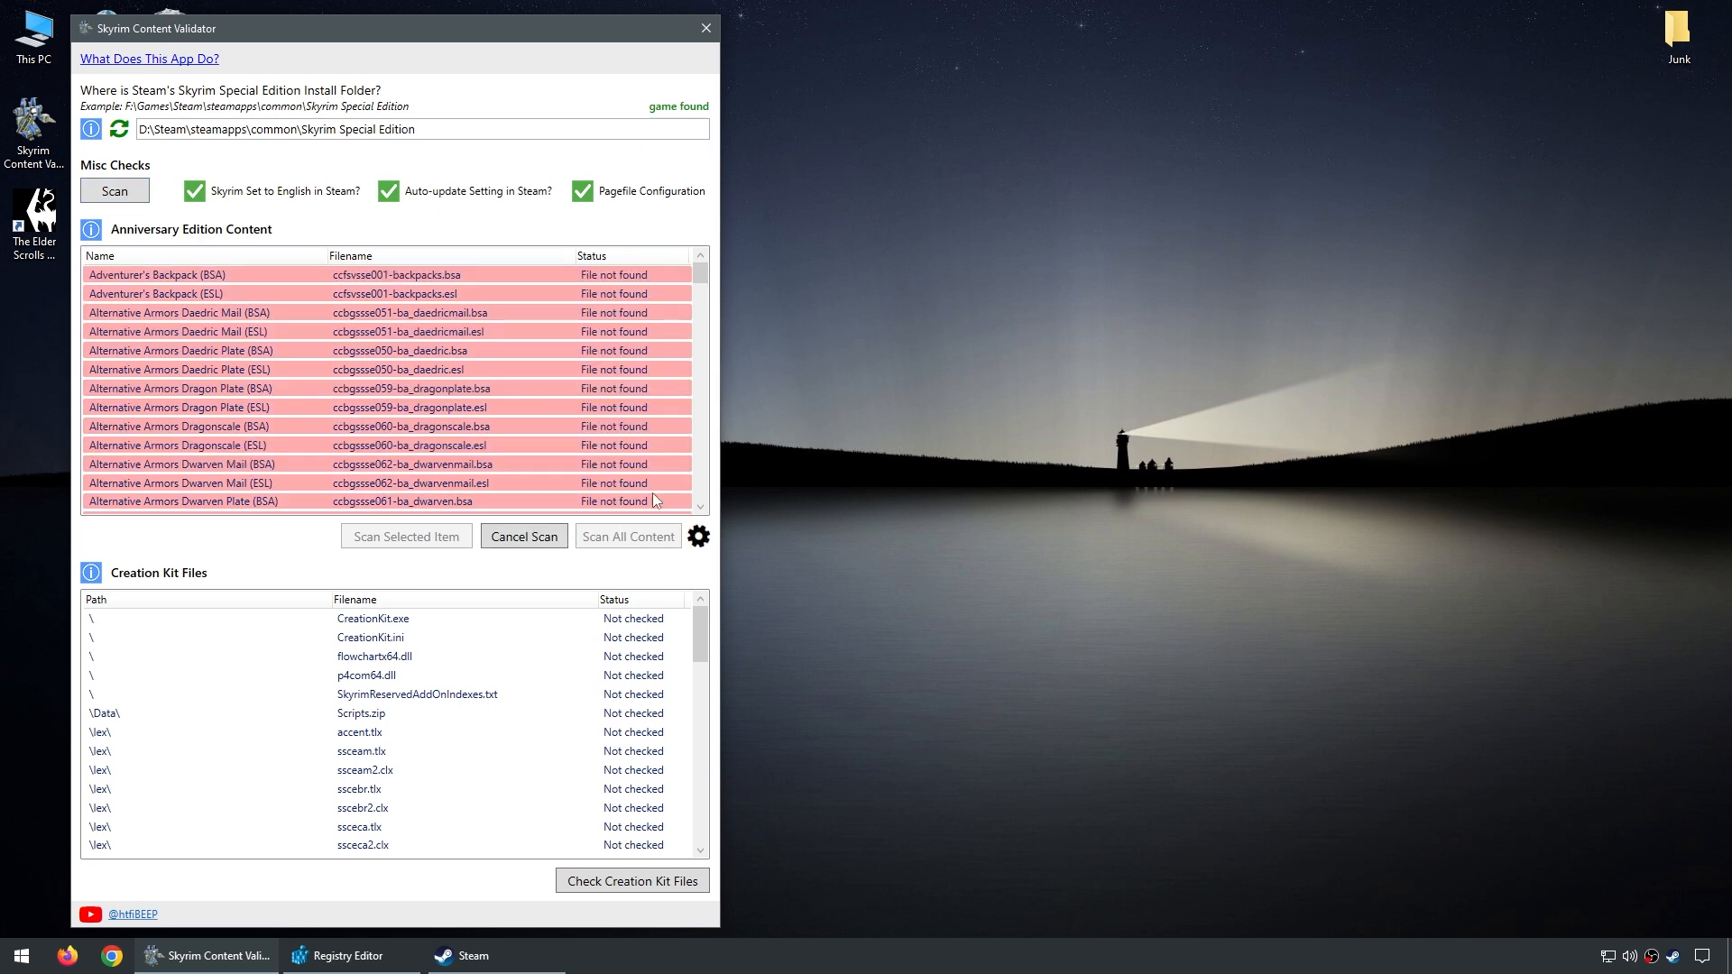
scroll(704, 395, down, 10)
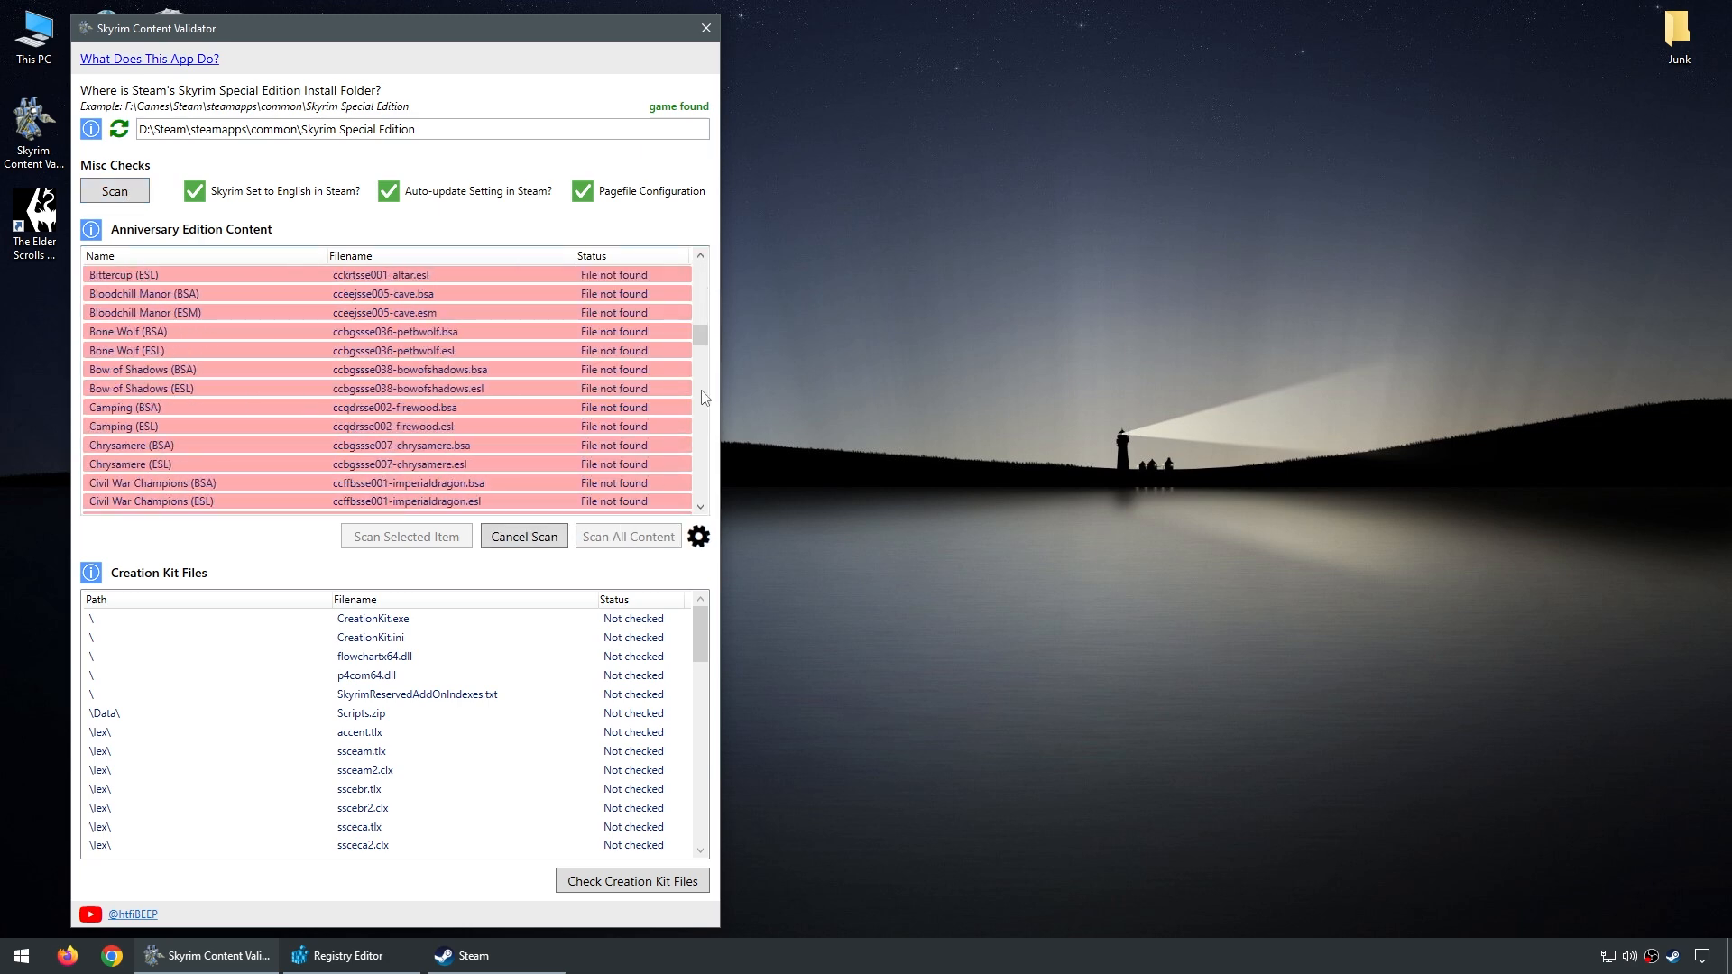
scroll(702, 427, down, 5)
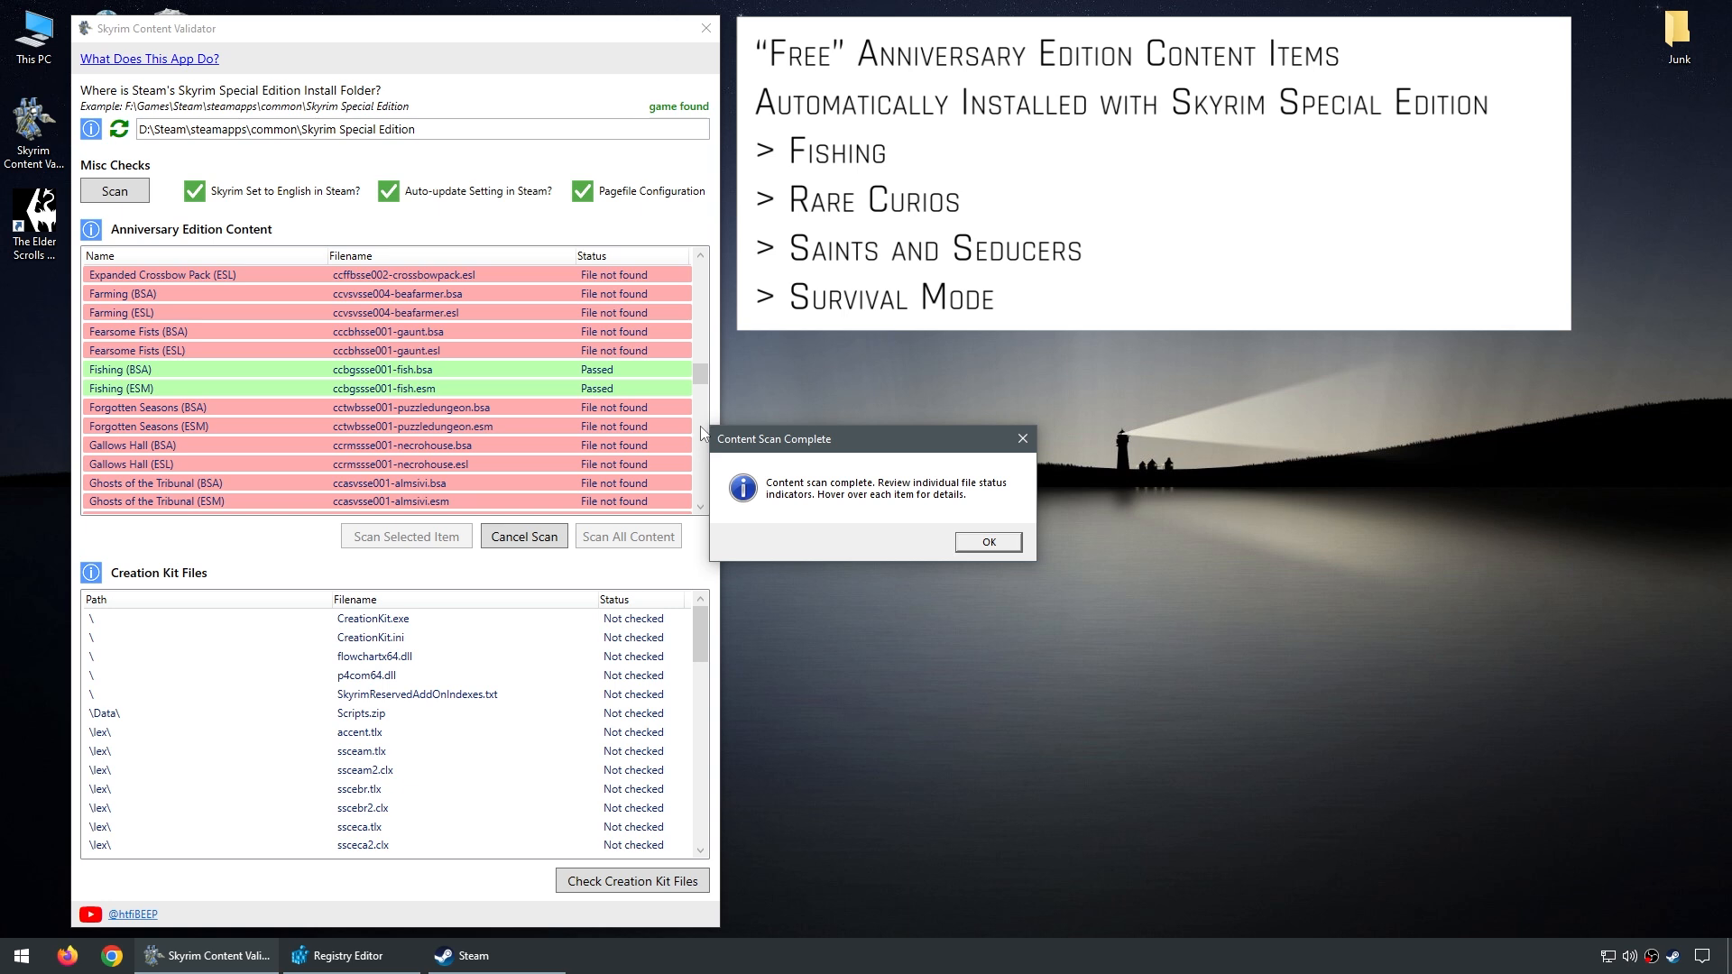
click(988, 541)
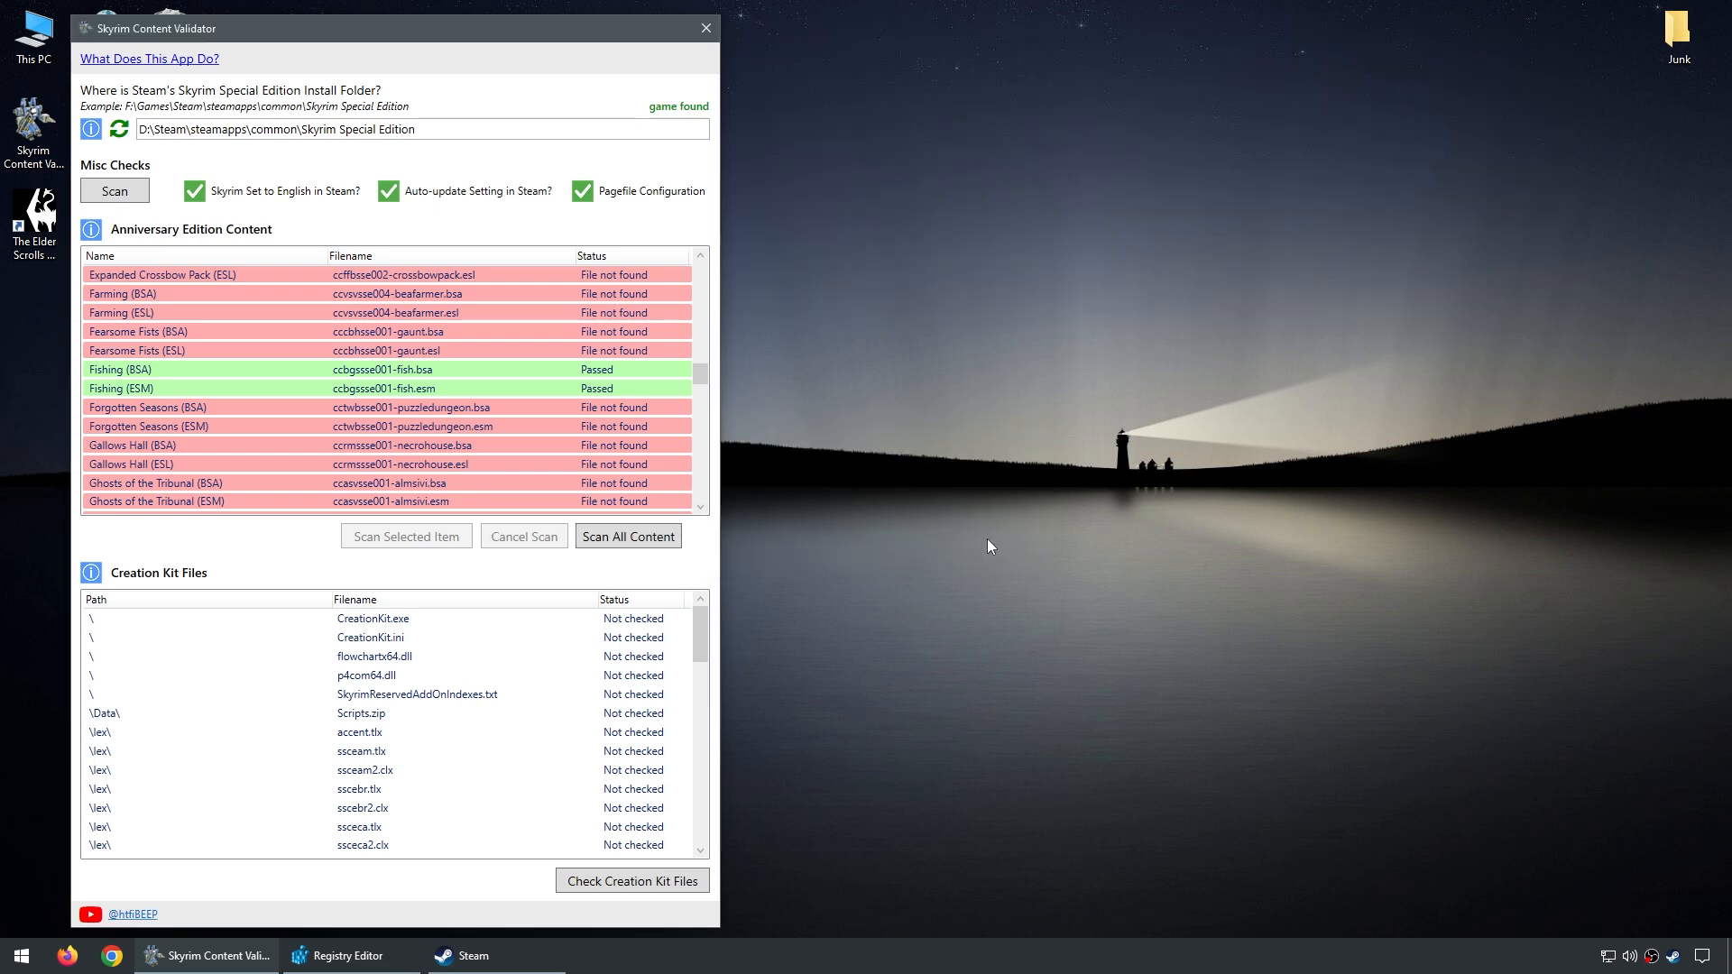
scroll(705, 445, down, 10)
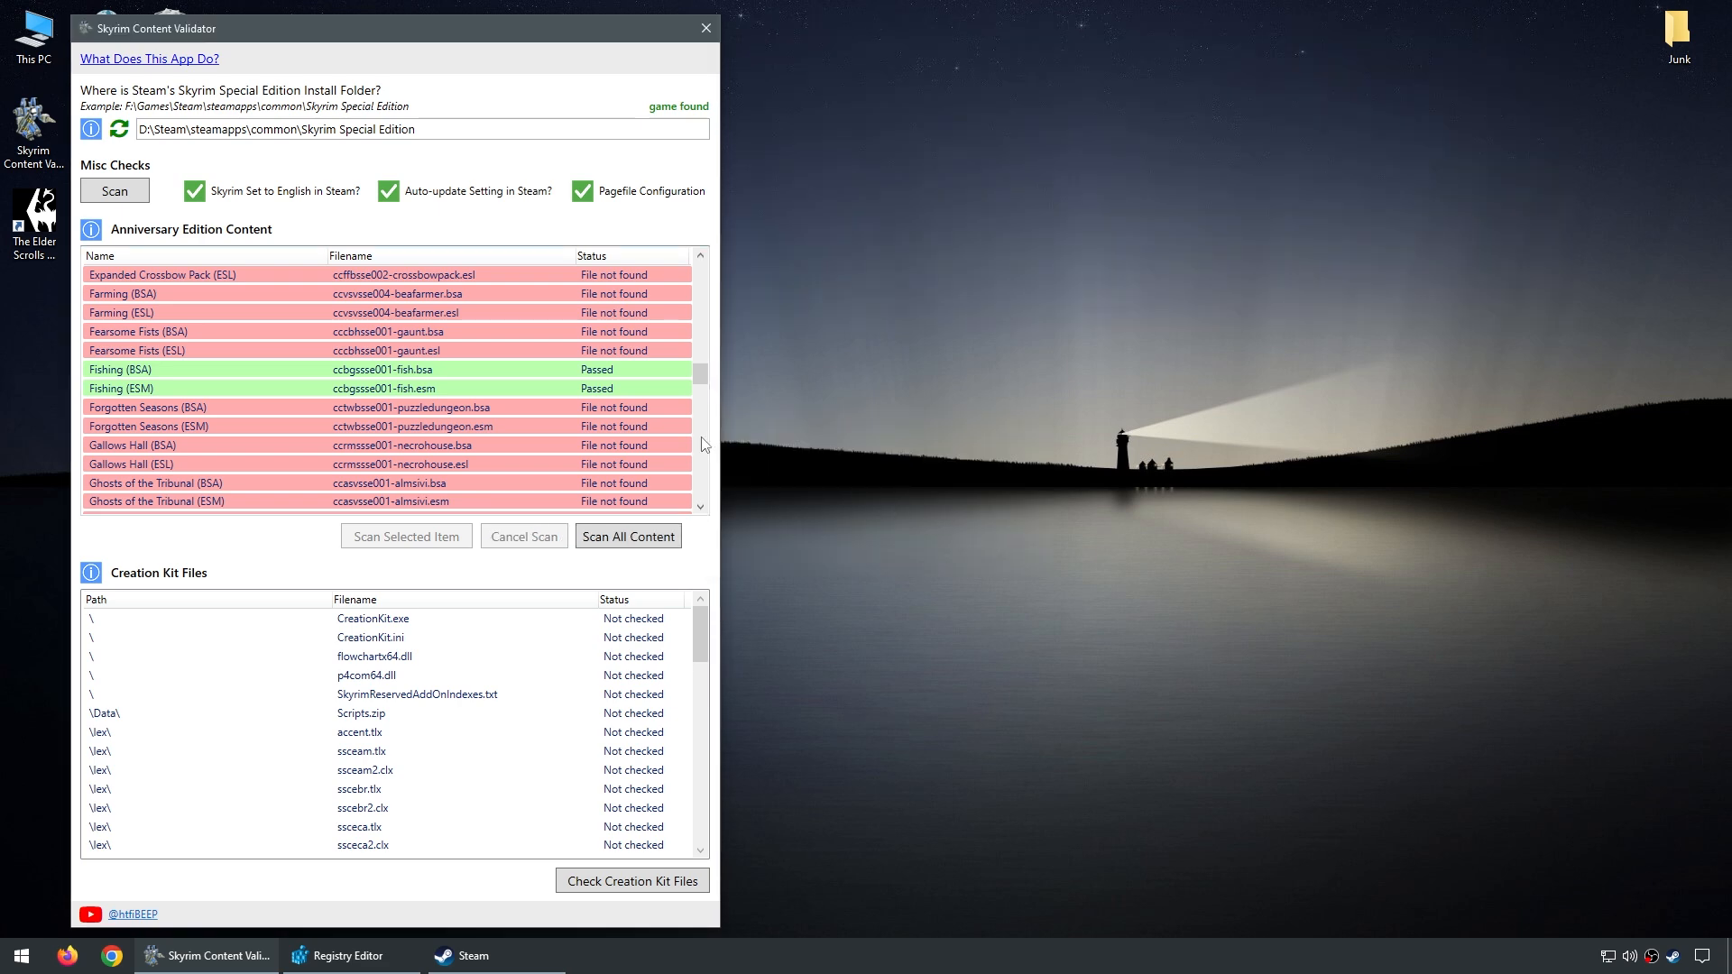
scroll(702, 440, down, 5)
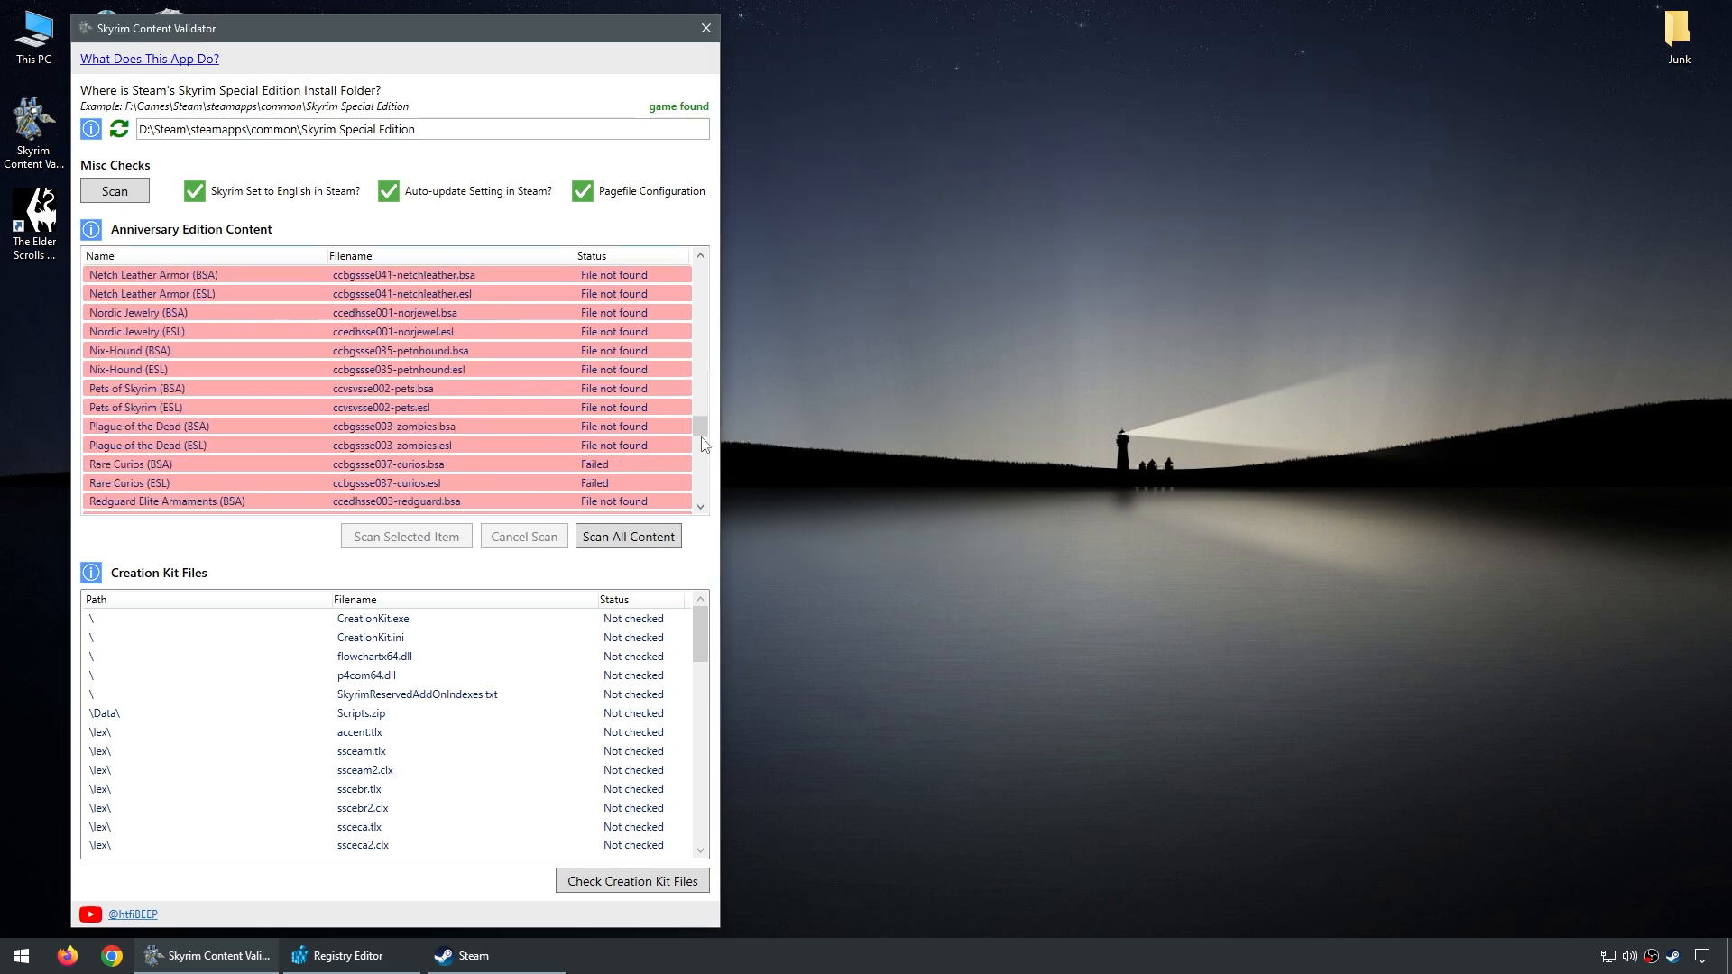
mouse_move(647, 350)
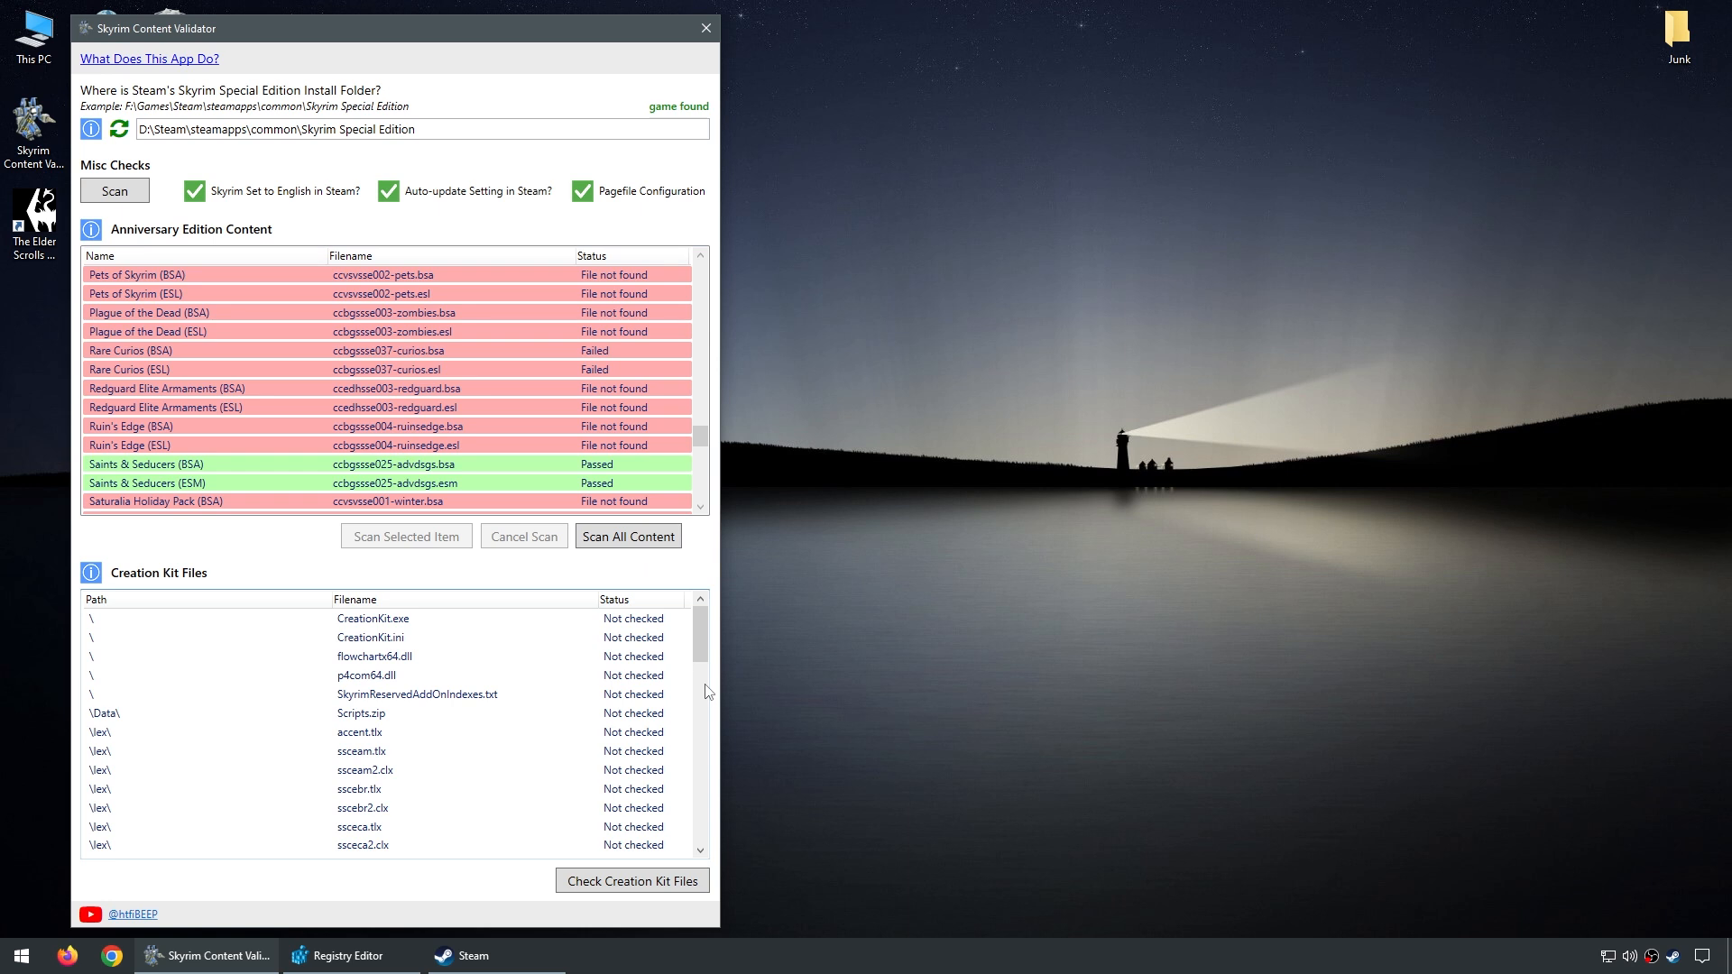
- Launch Skyrim Special Edition from its desktop shortcut and acknowledge the launcher's automatic video settings detection
double_click(40, 239)
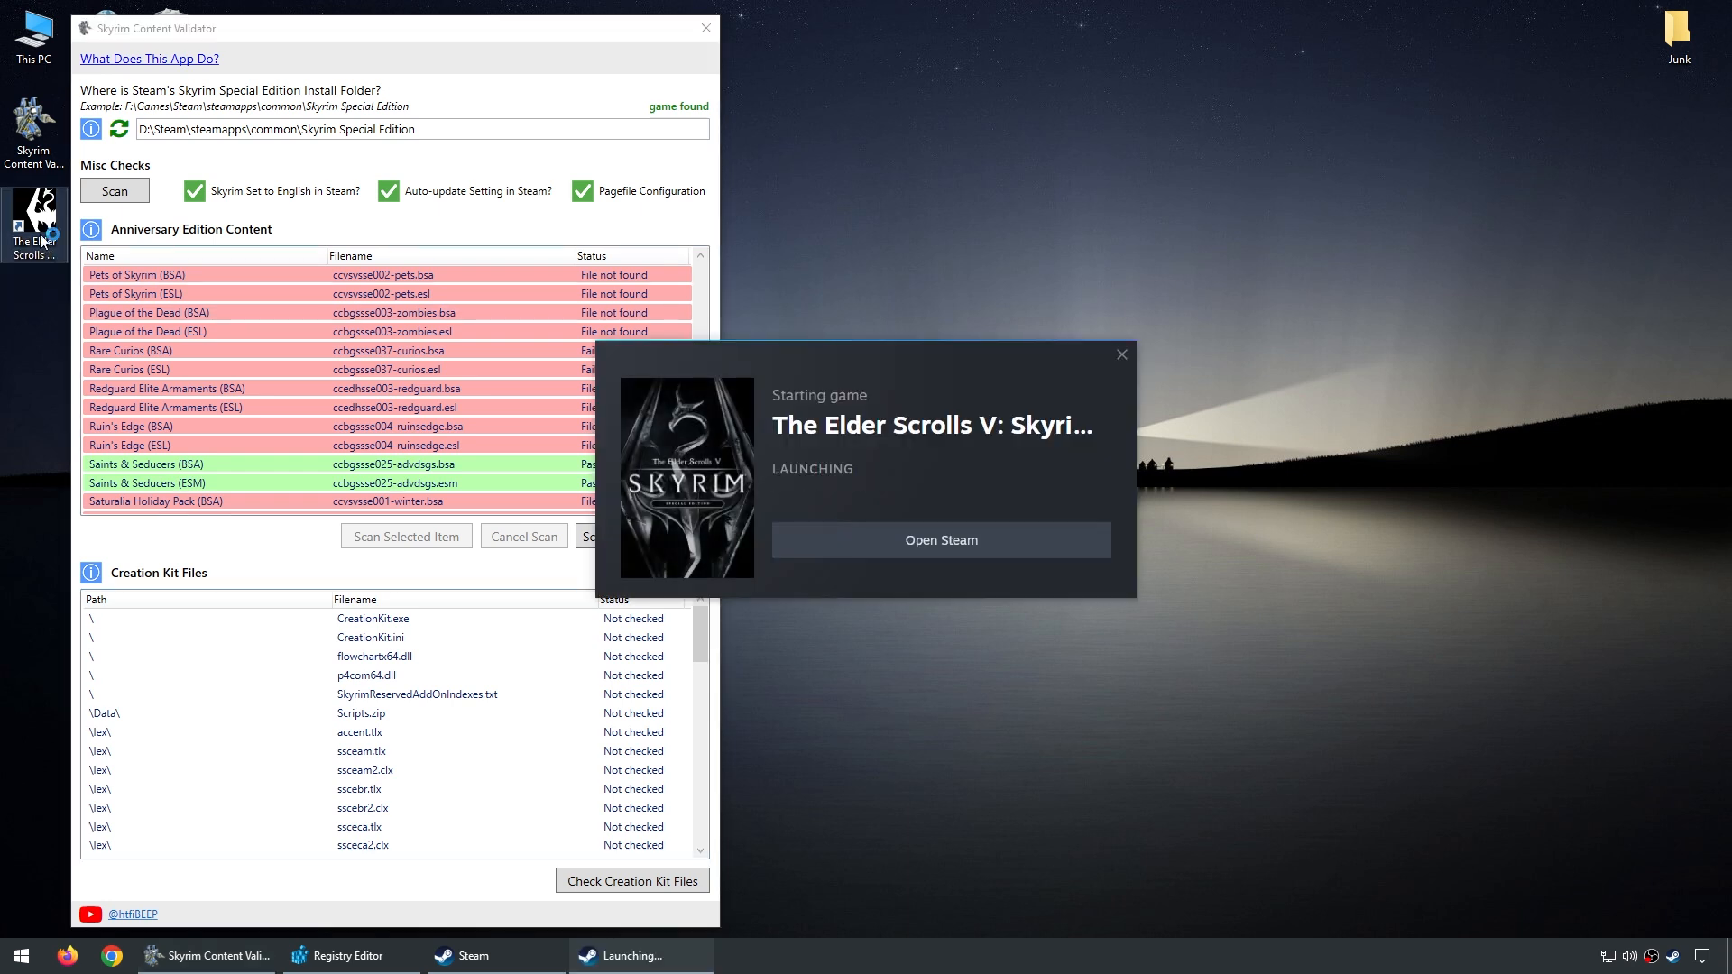
click(976, 540)
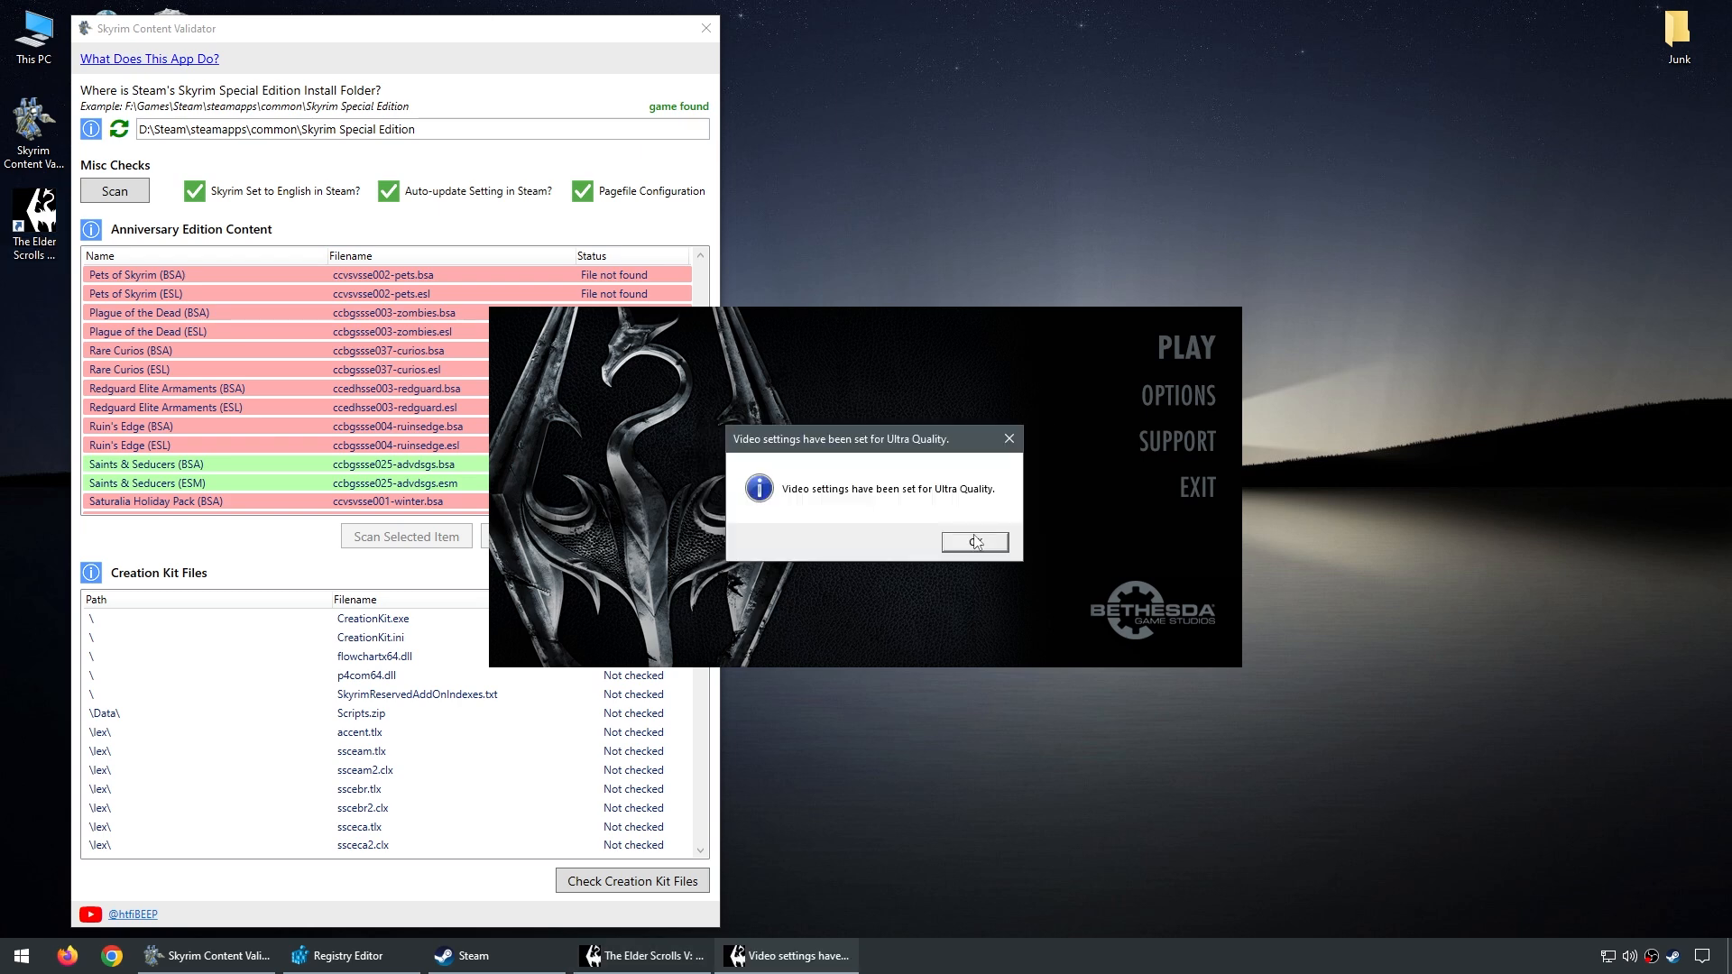
- Start the game with Ultra Quality settings to download the Anniversary Edition content, accept the data file reload, and quit to the desktop
click(975, 541)
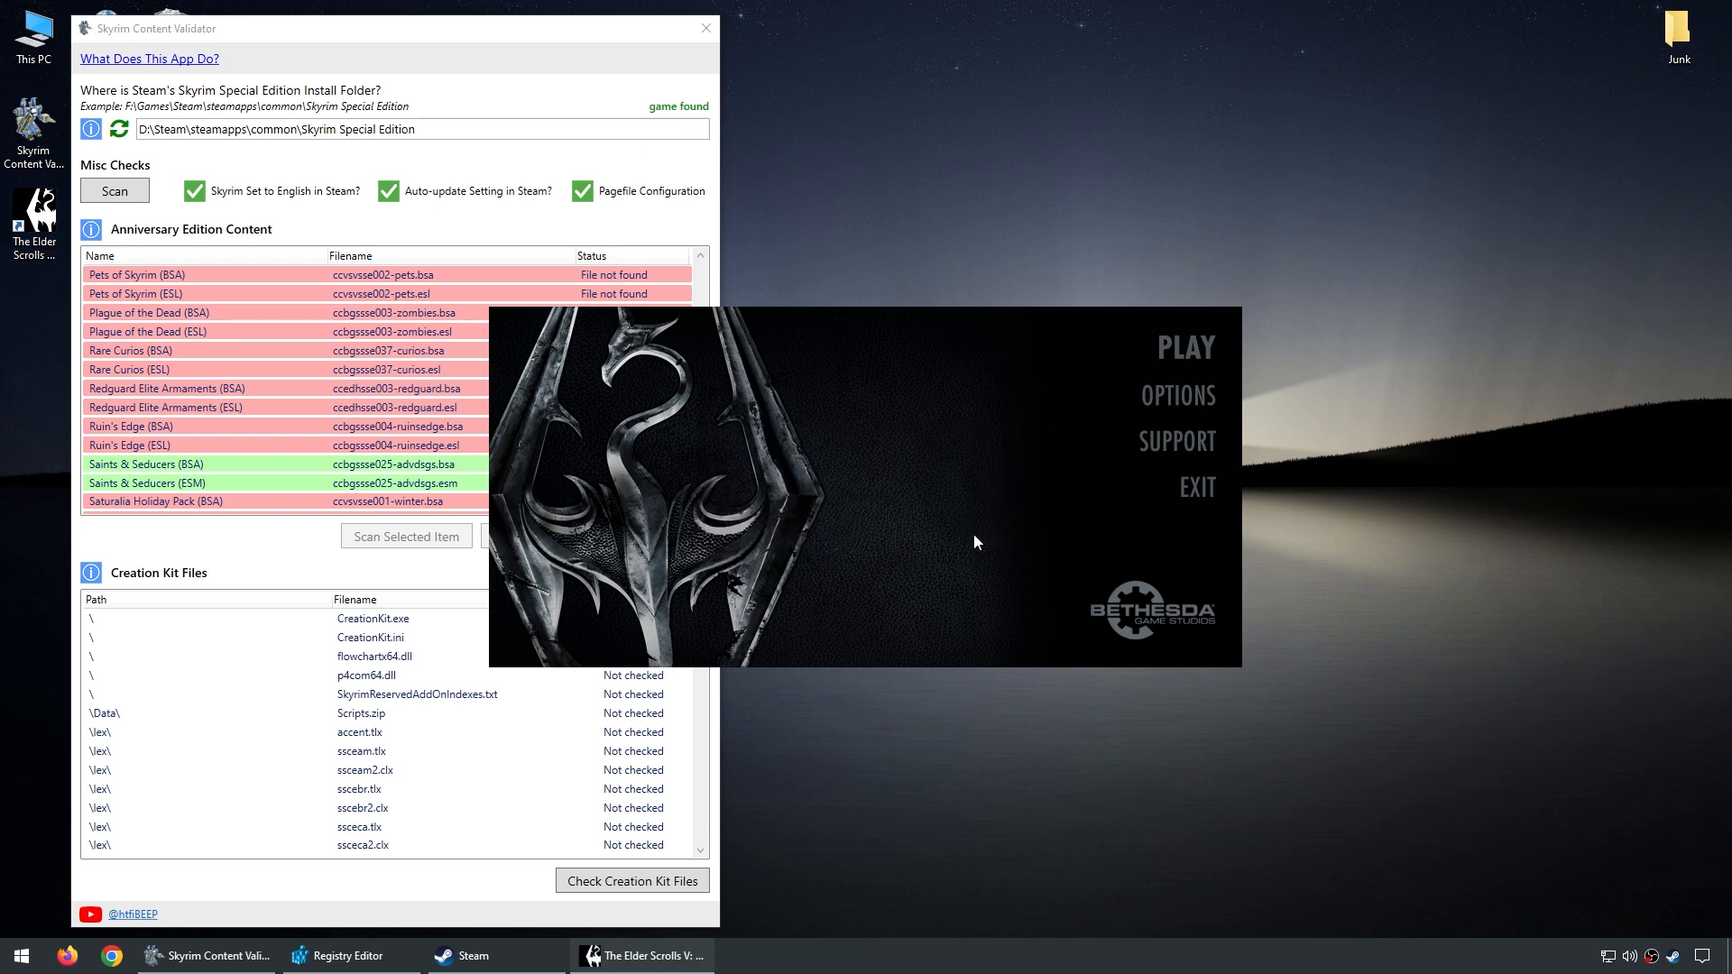
click(1175, 352)
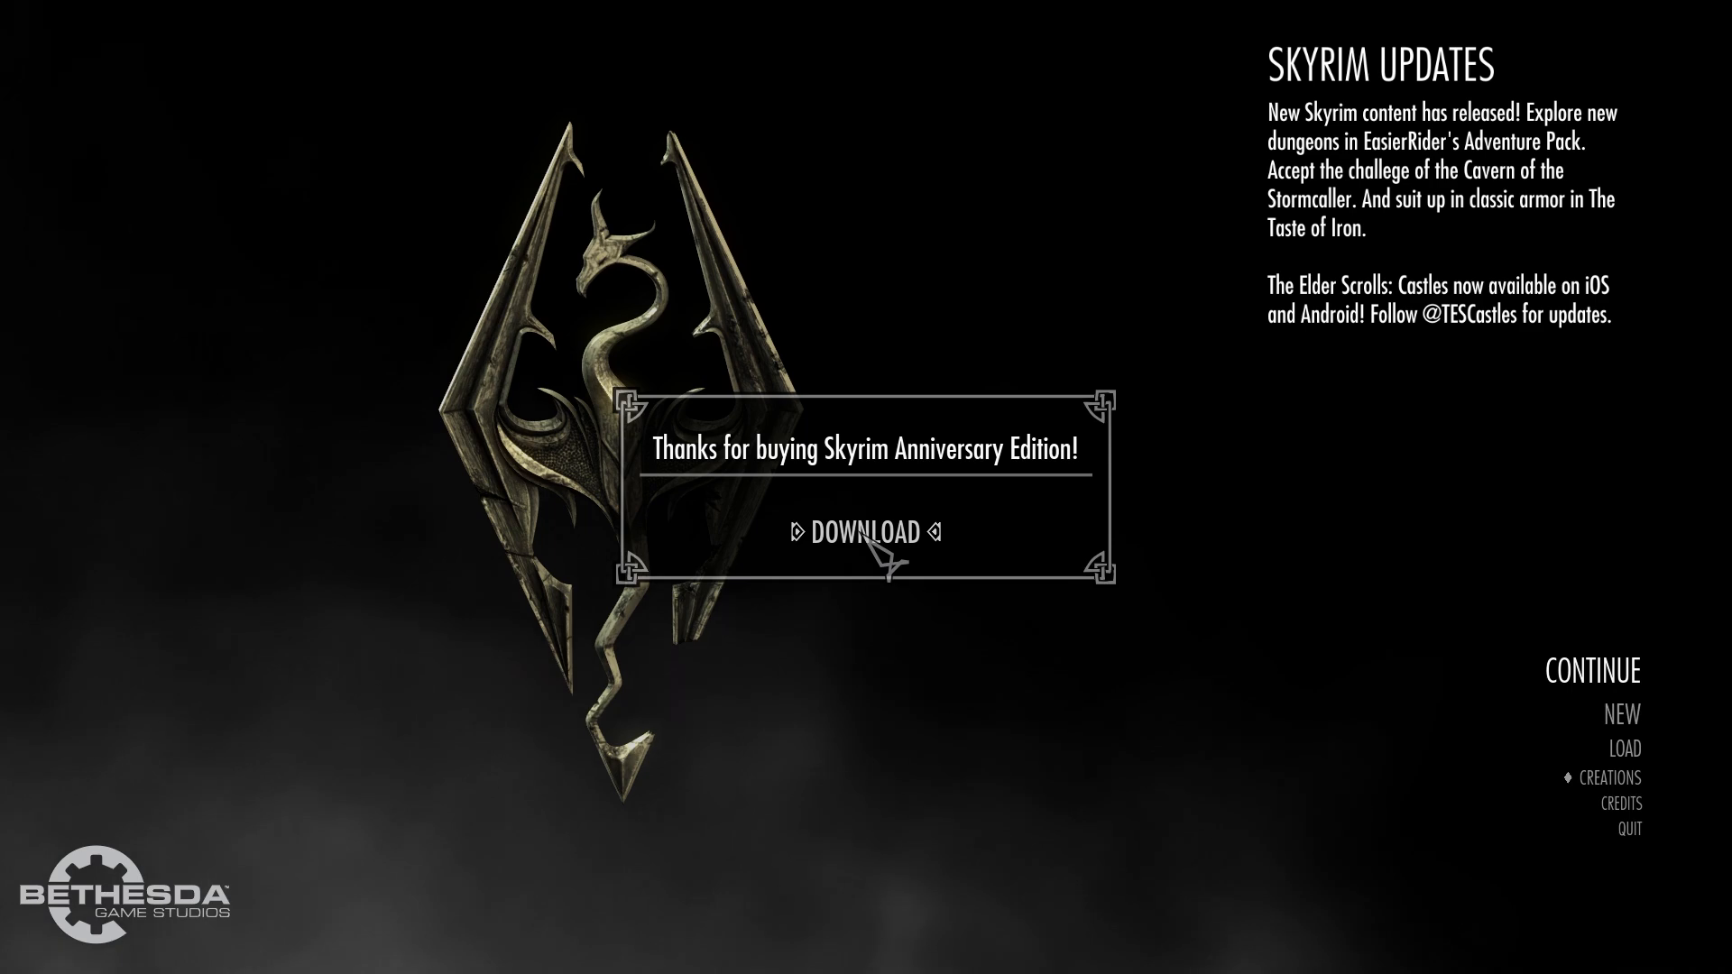
click(868, 536)
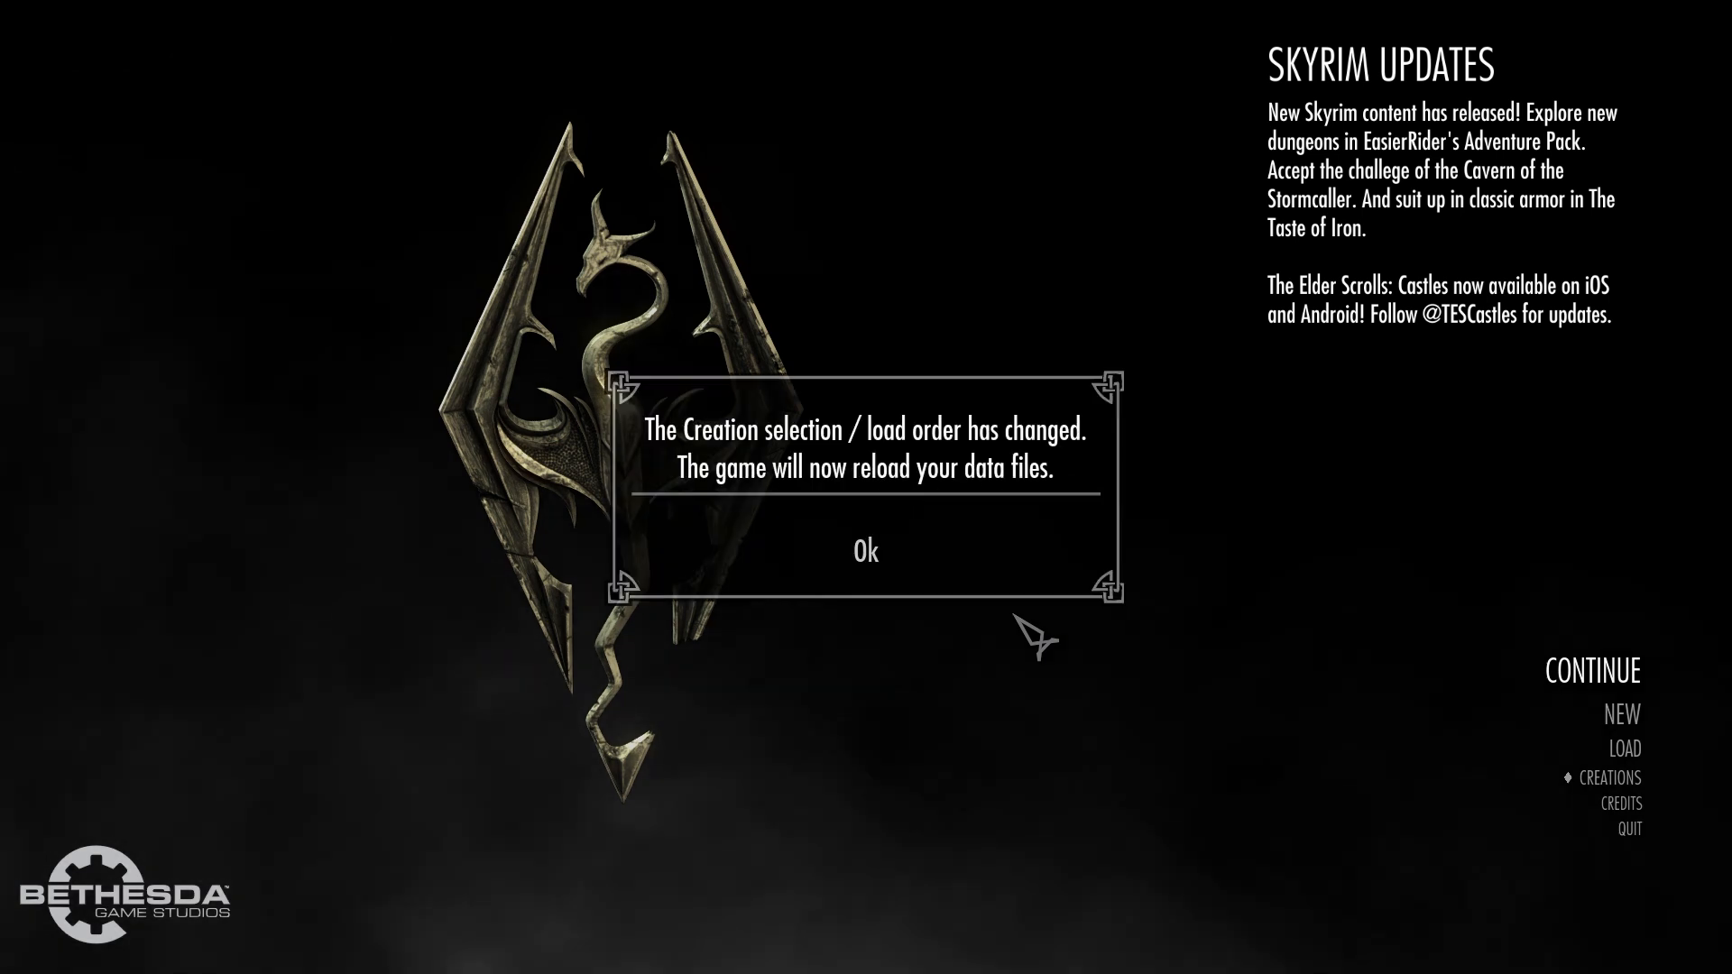
click(864, 554)
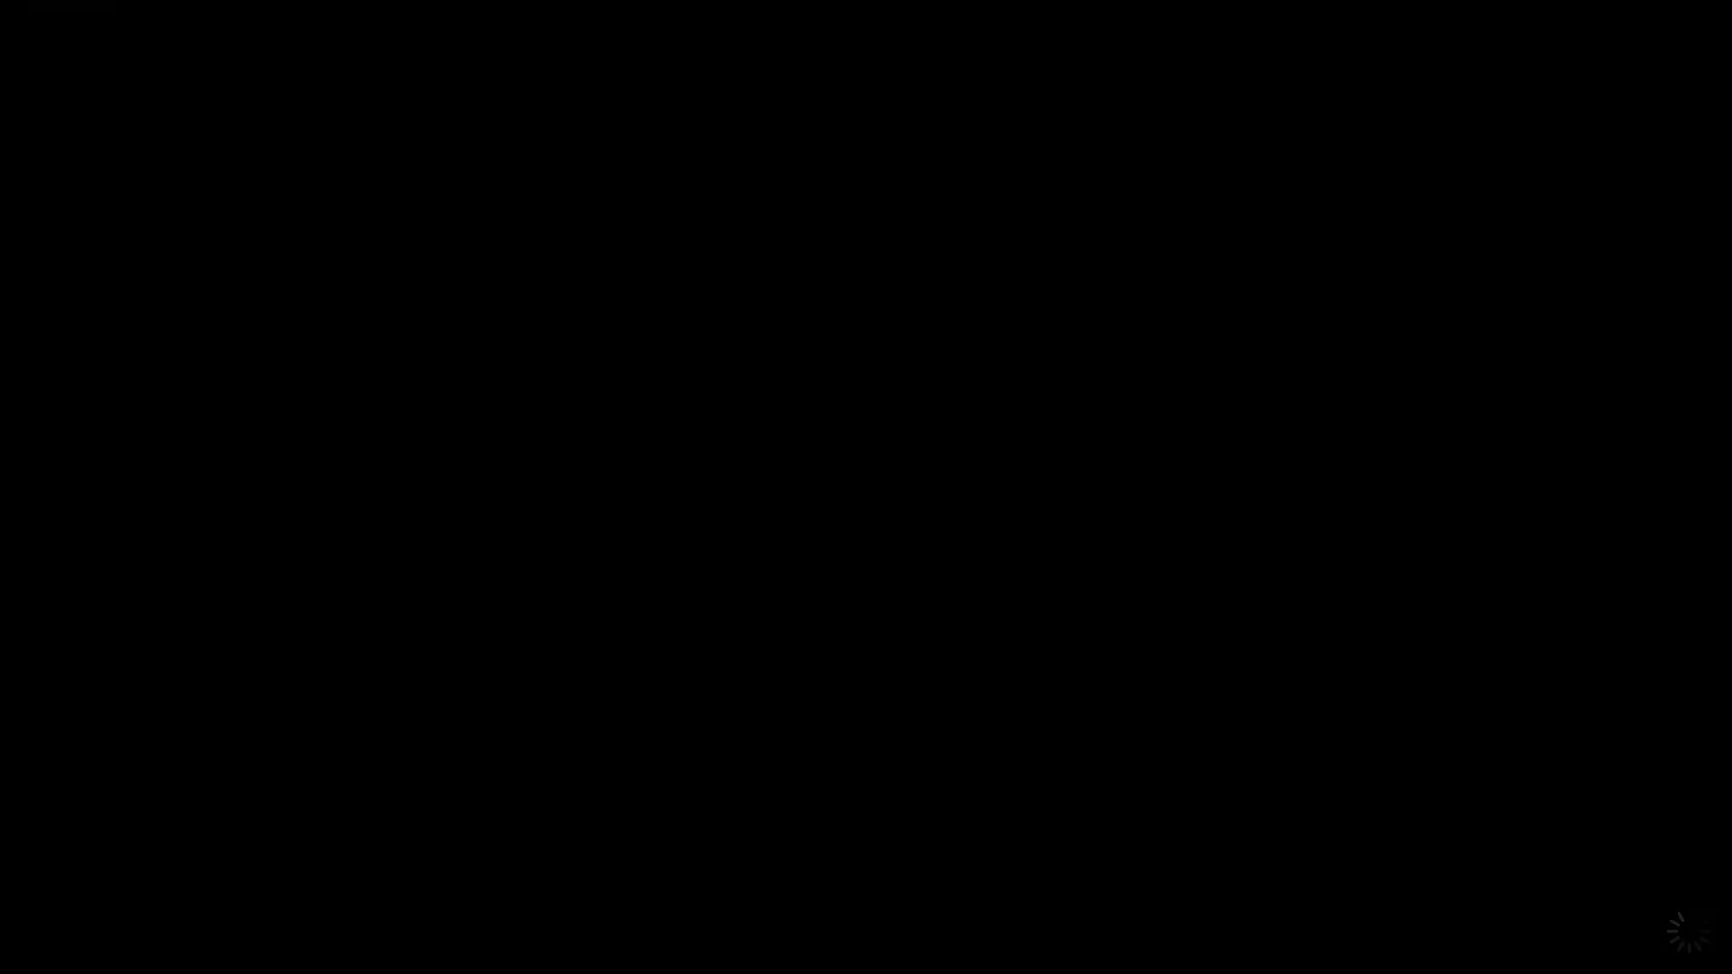
click(1624, 823)
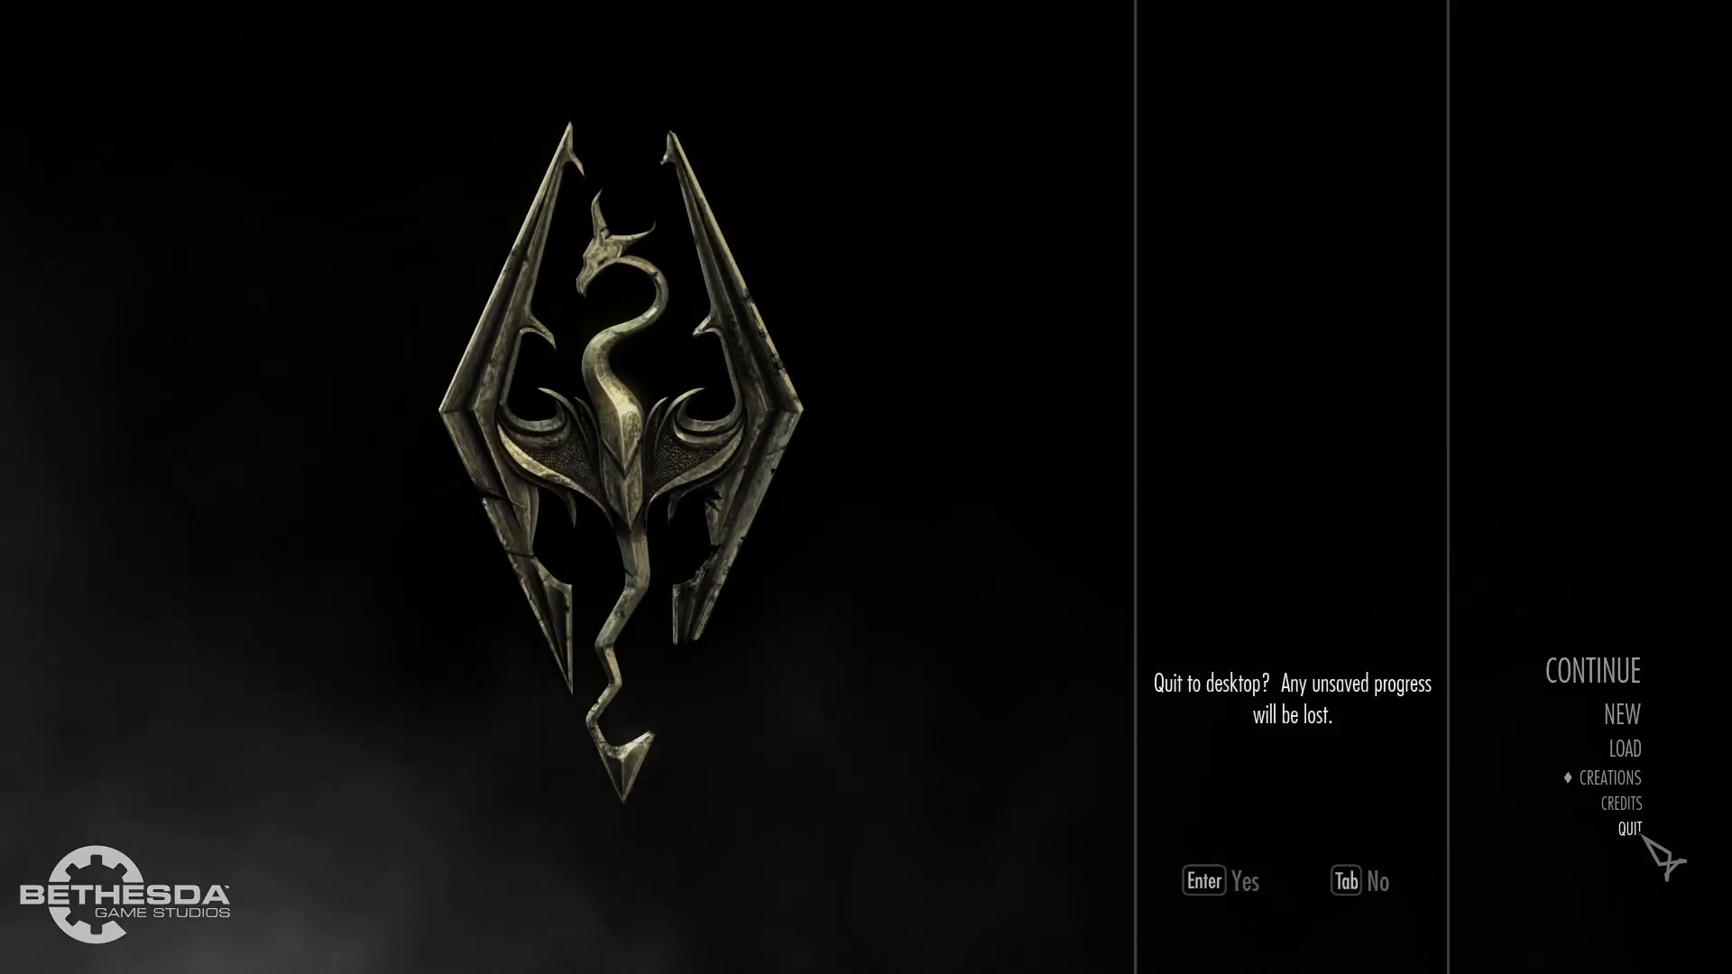
click(1347, 880)
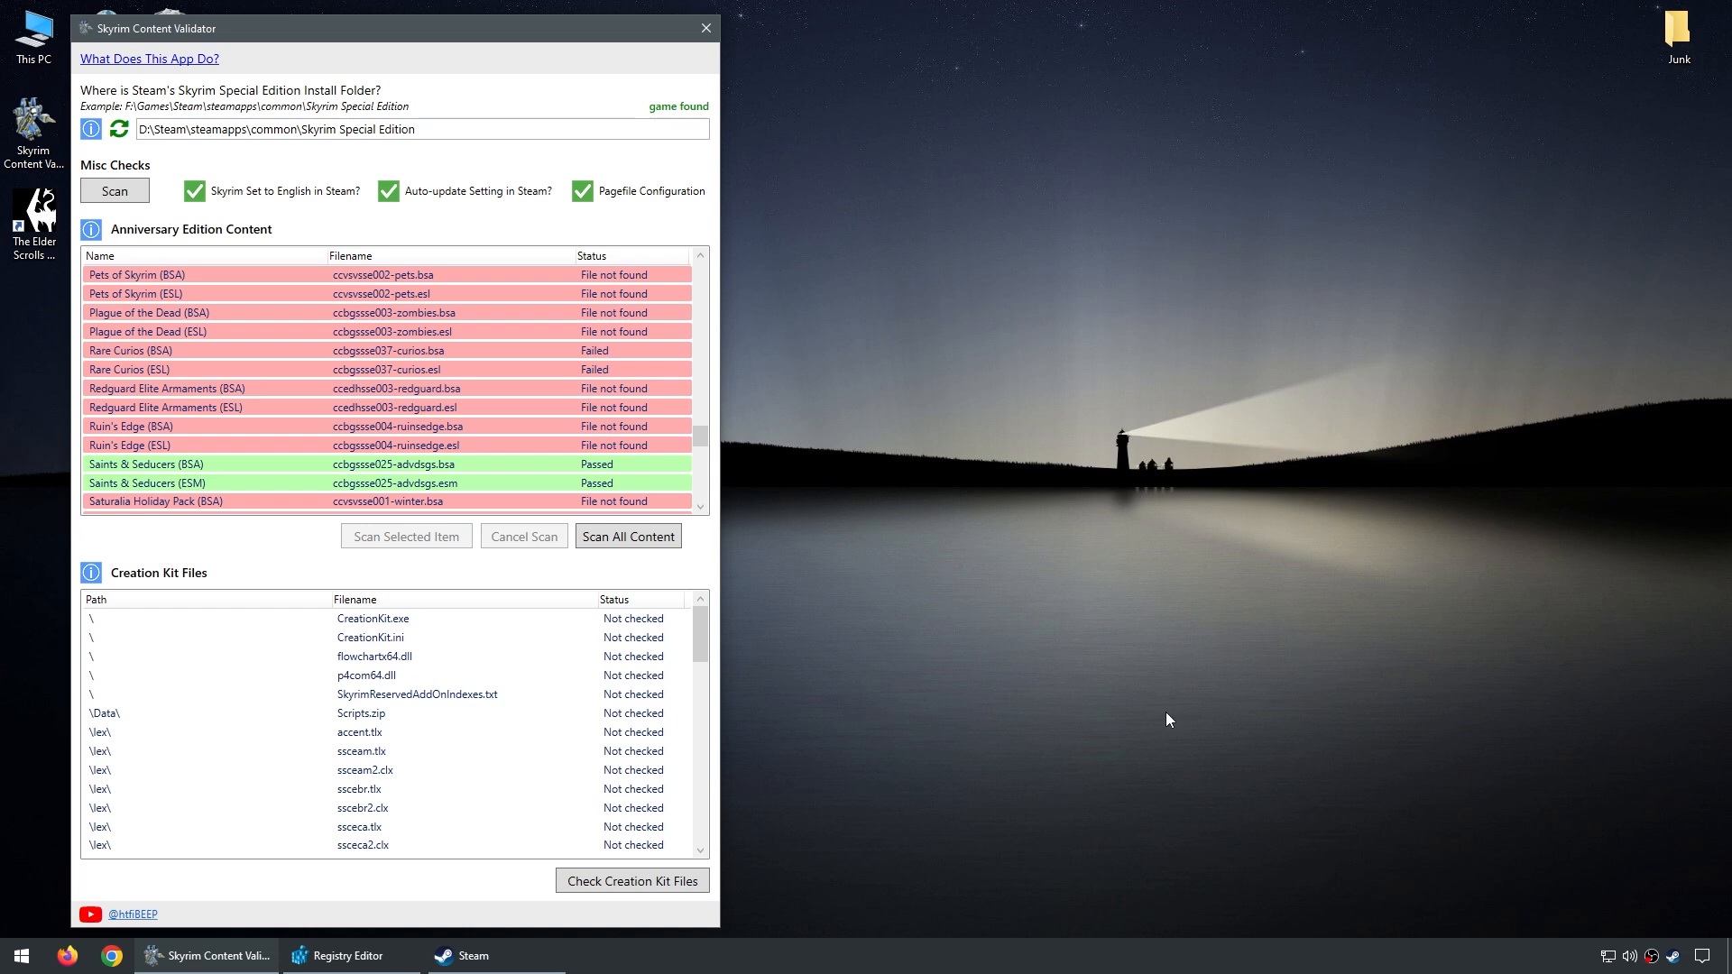
- Rescan all Anniversary Edition content in the validator and review the file statuses down to Wild Horses
click(636, 537)
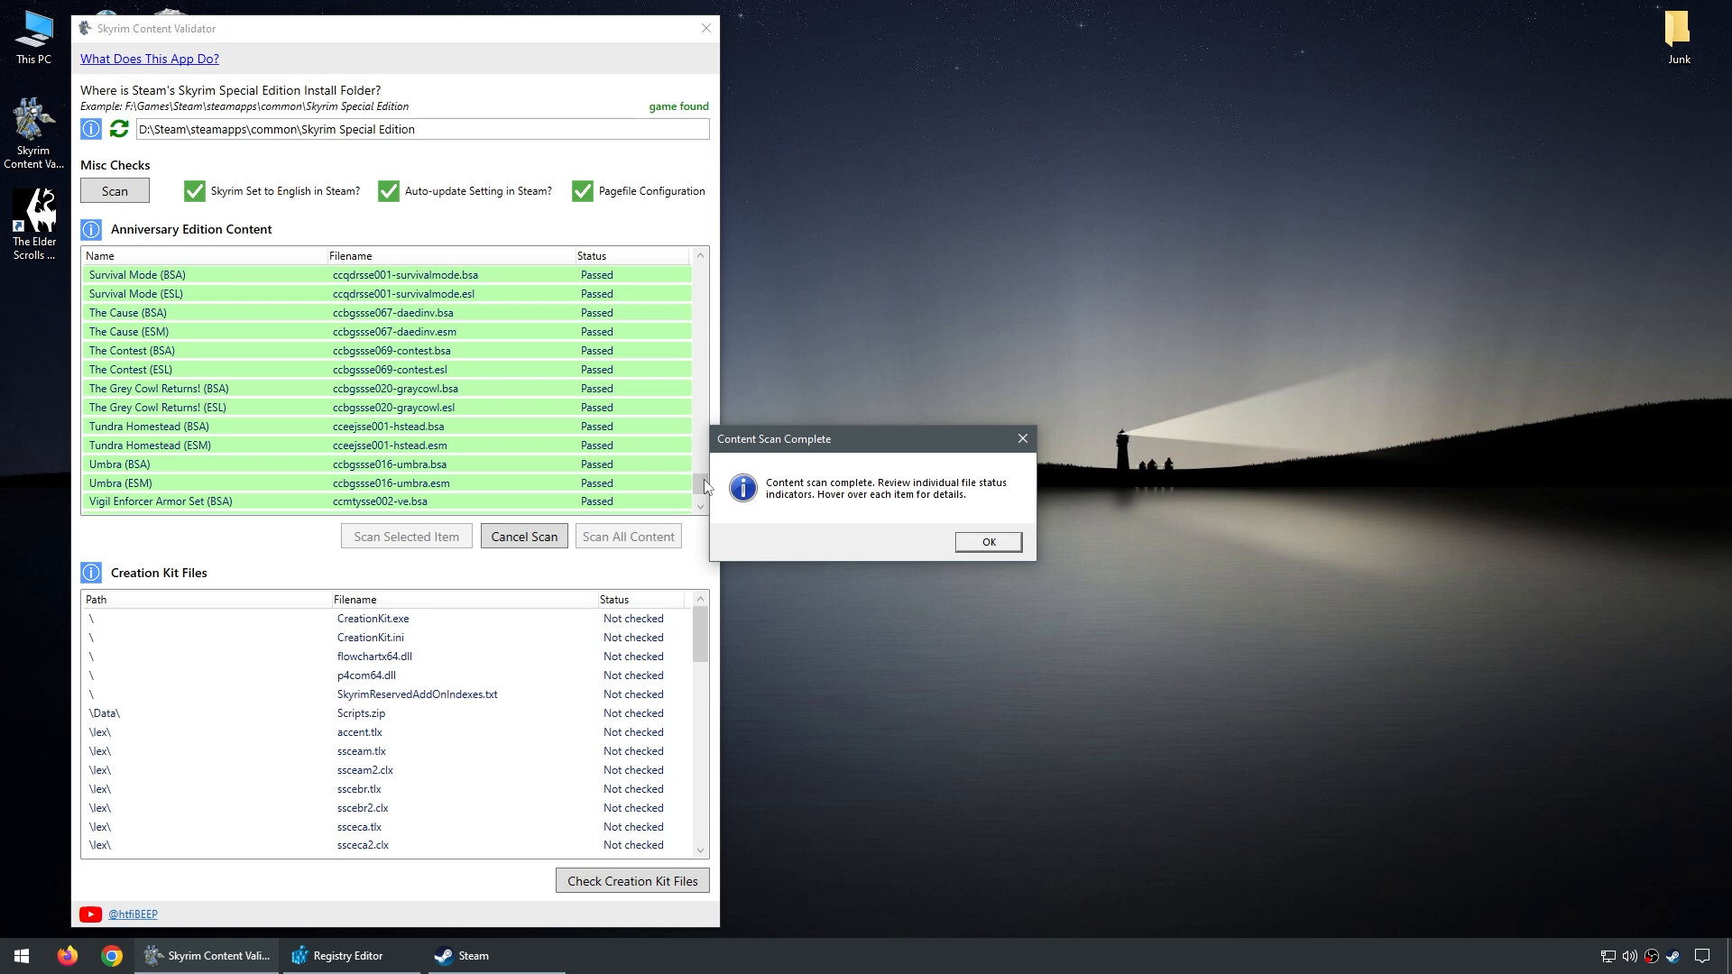
click(983, 541)
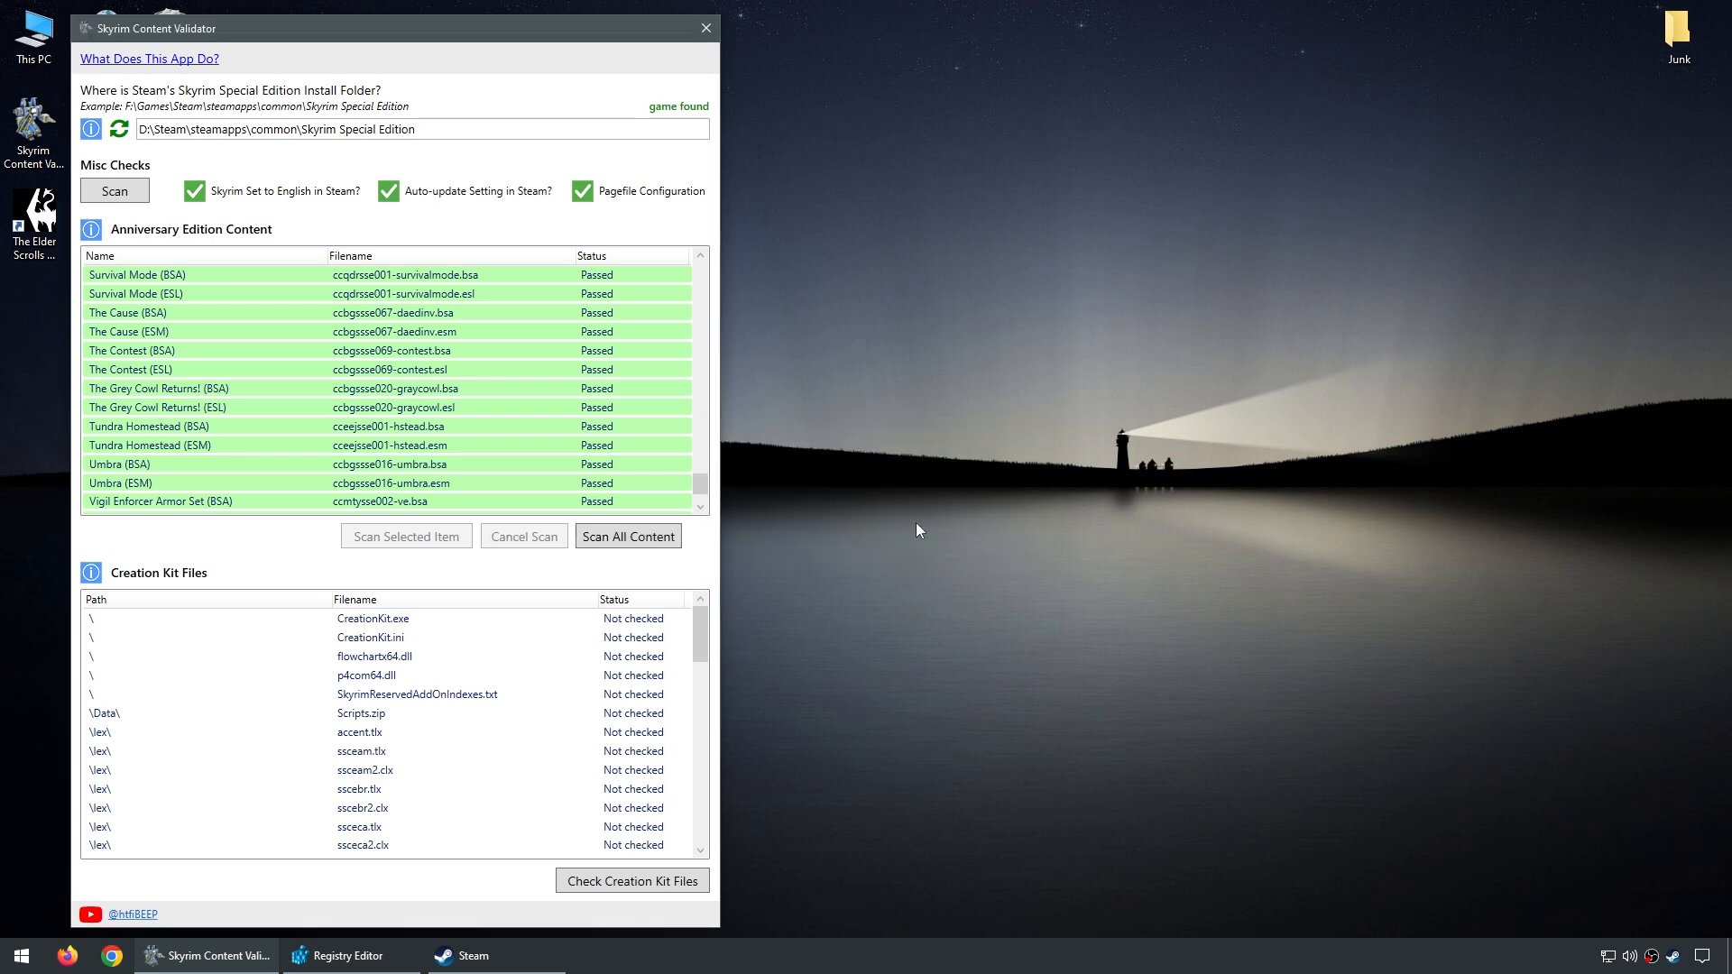
scroll(640, 467, down, 1)
mouse_move(642, 468)
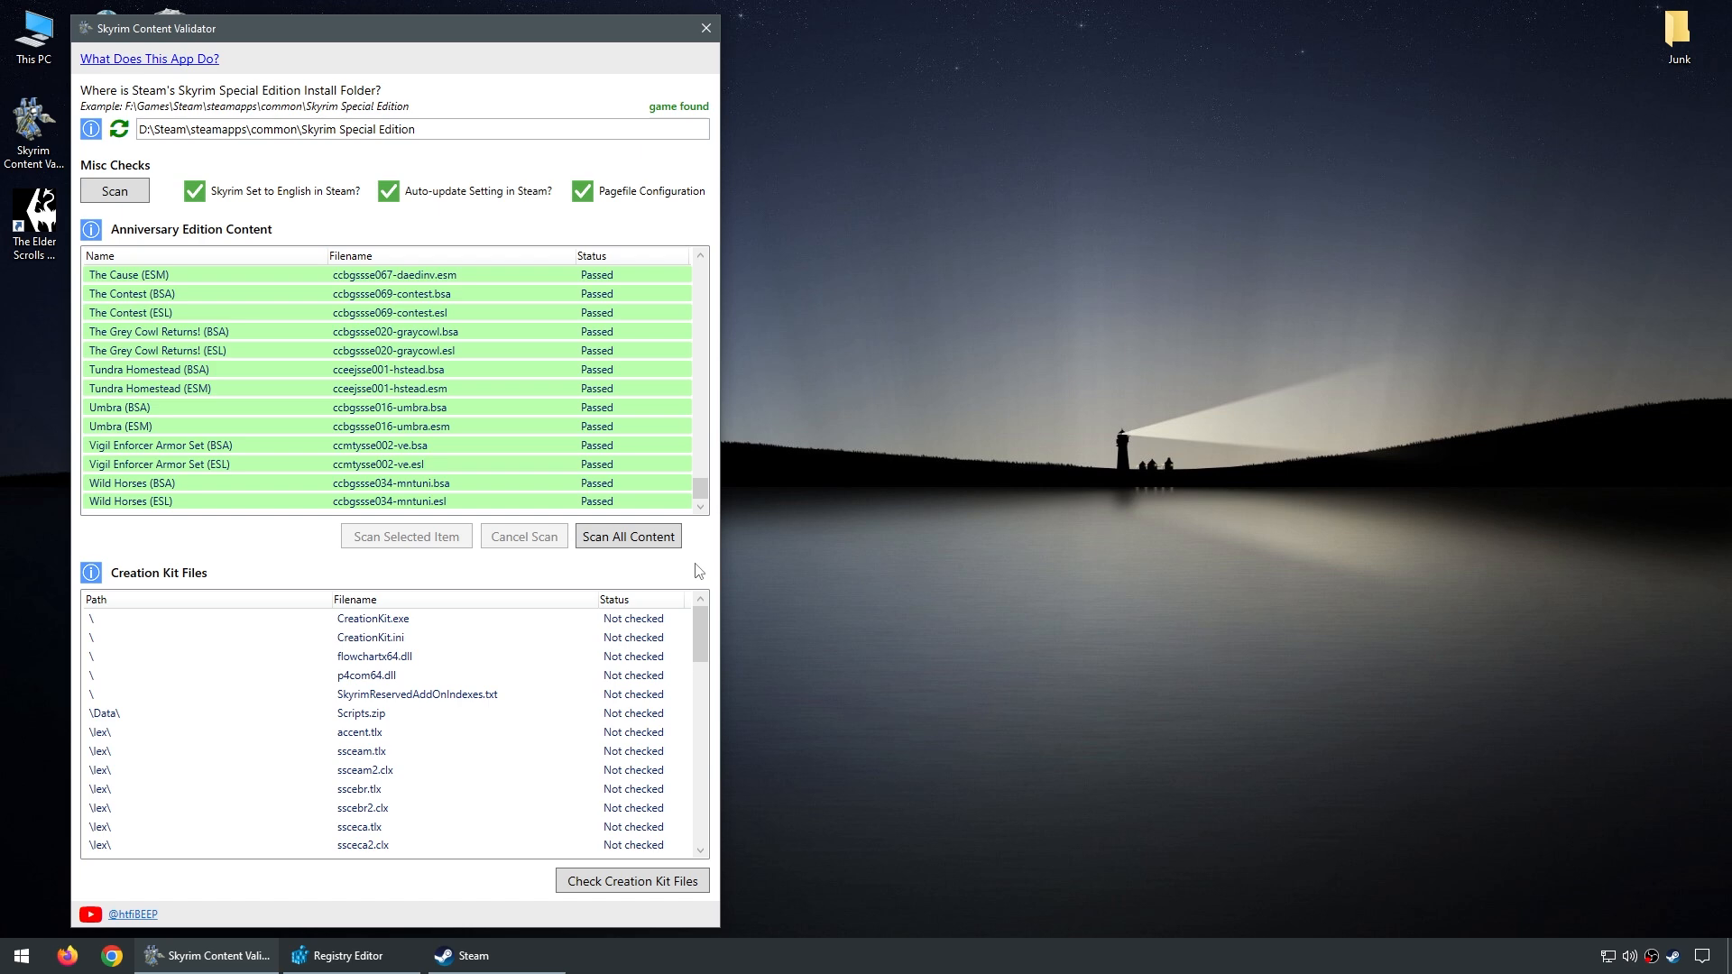
- Switch to Steam, search the library for "Creation Kit", and open Skyrim Special Edition: Creation Kit
click(548, 952)
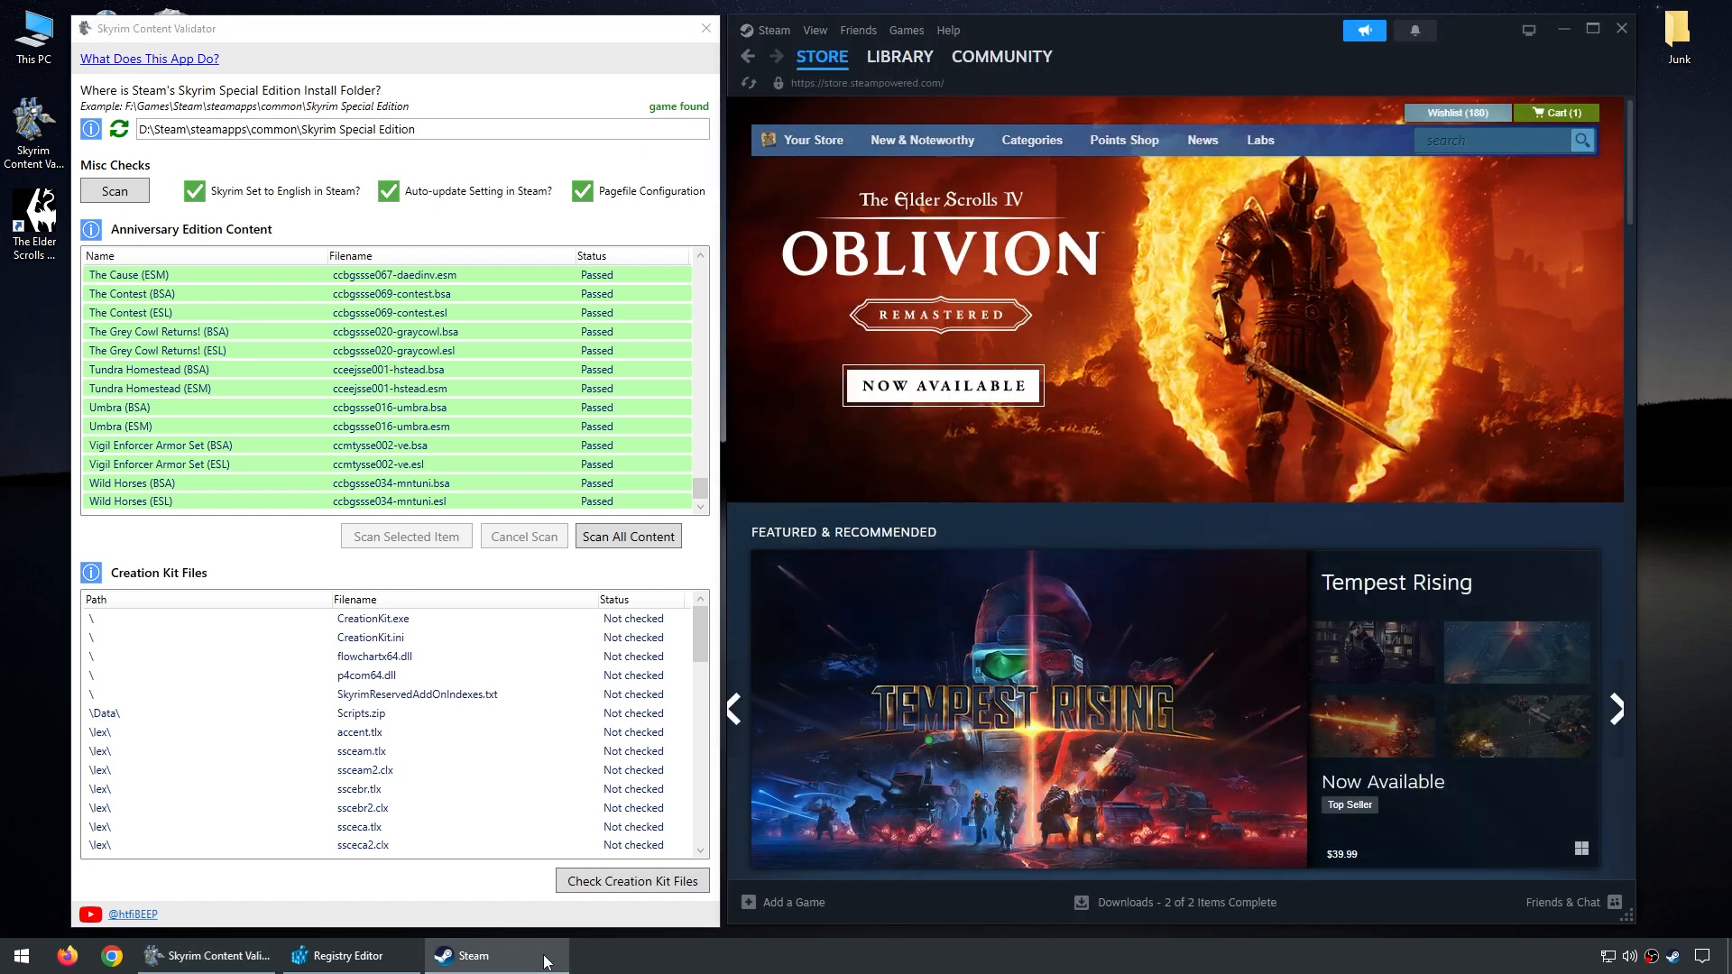
click(900, 60)
click(872, 176)
text(Creation Kit)
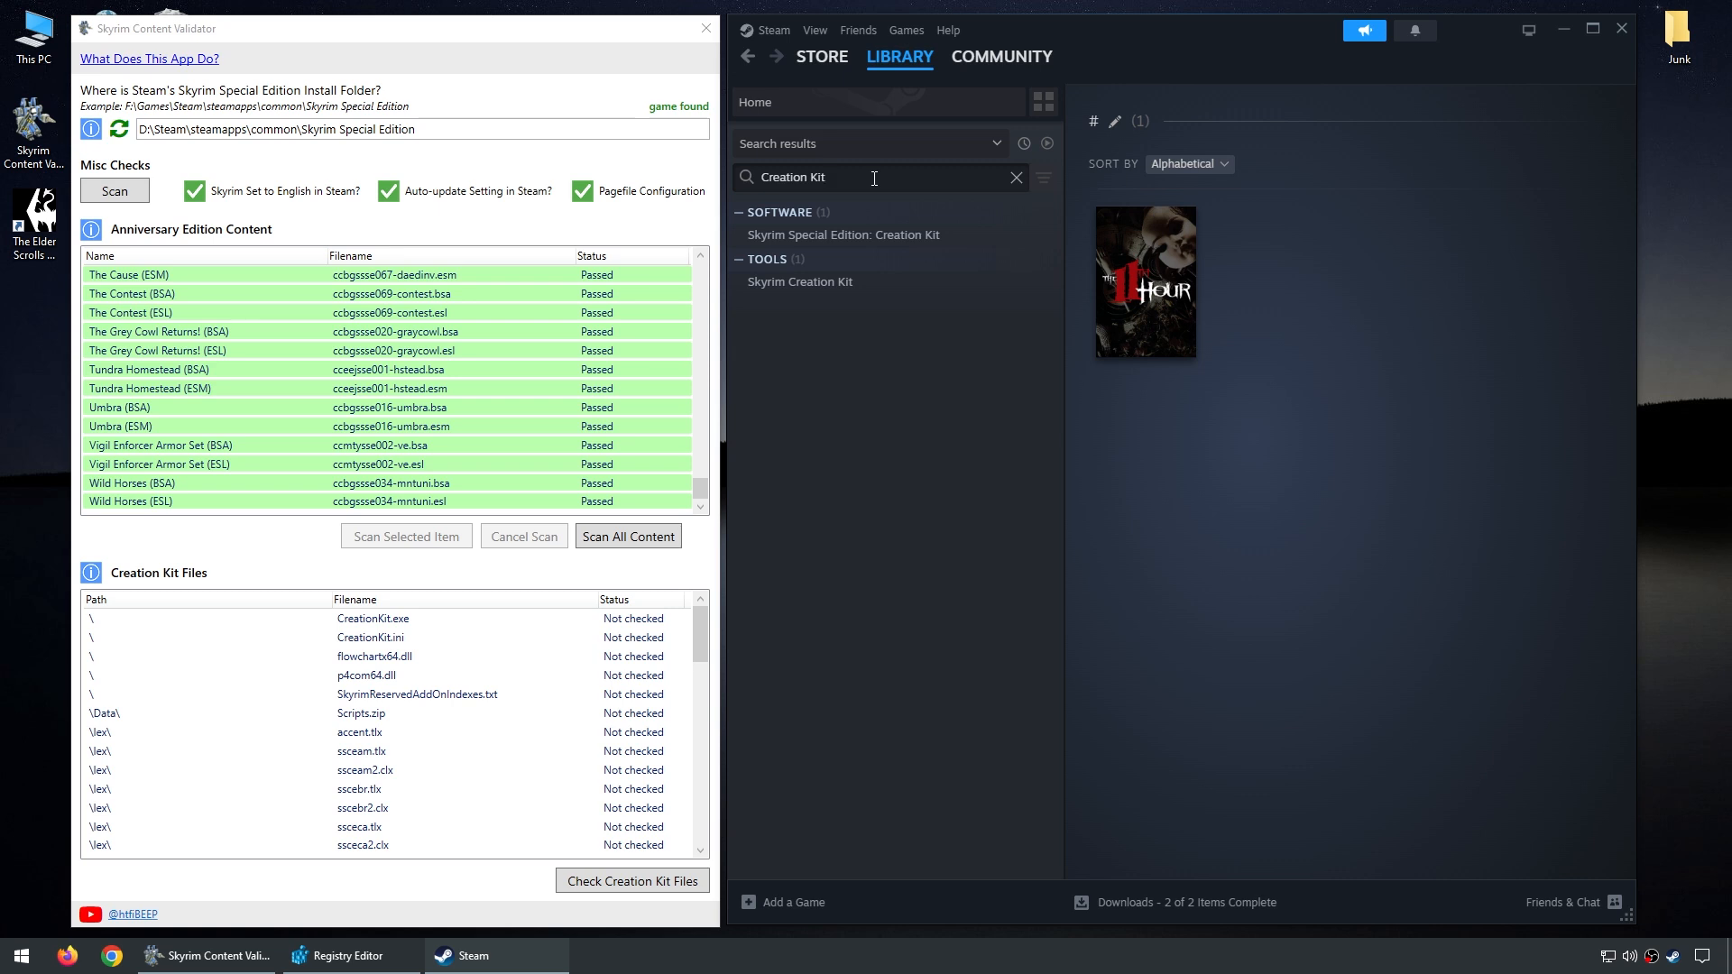
click(869, 236)
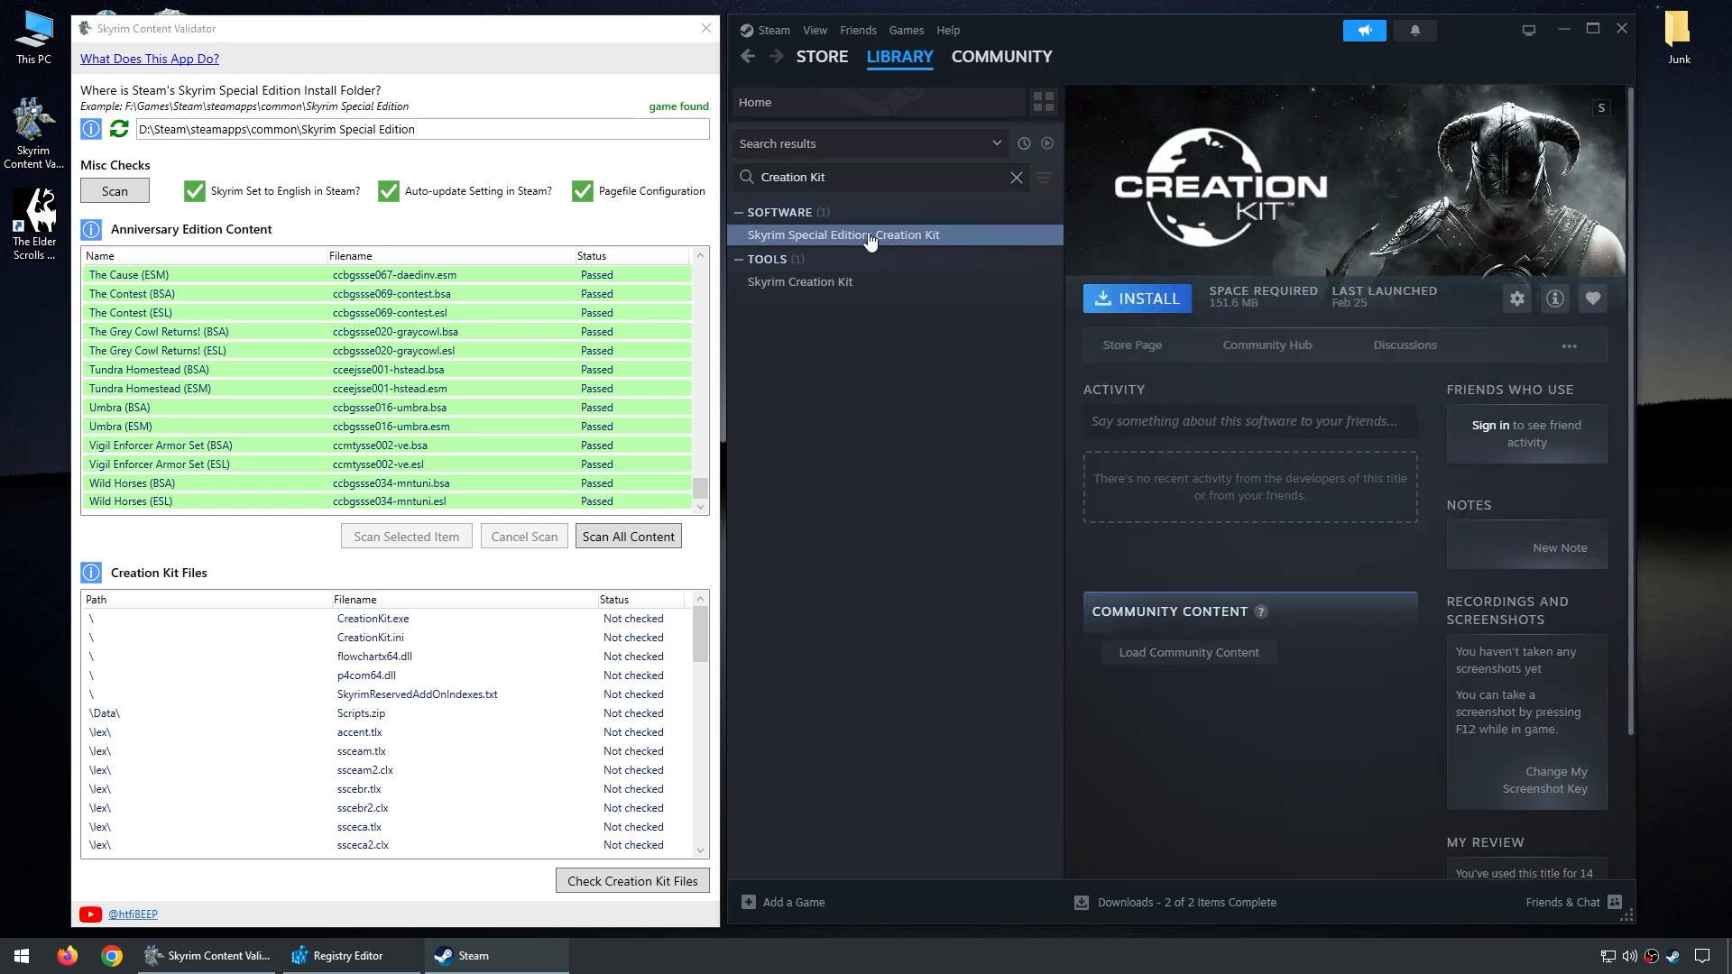
- Install Skyrim Special Edition: Creation Kit to Library (D:), keeping the desktop shortcut option enabled
click(1161, 300)
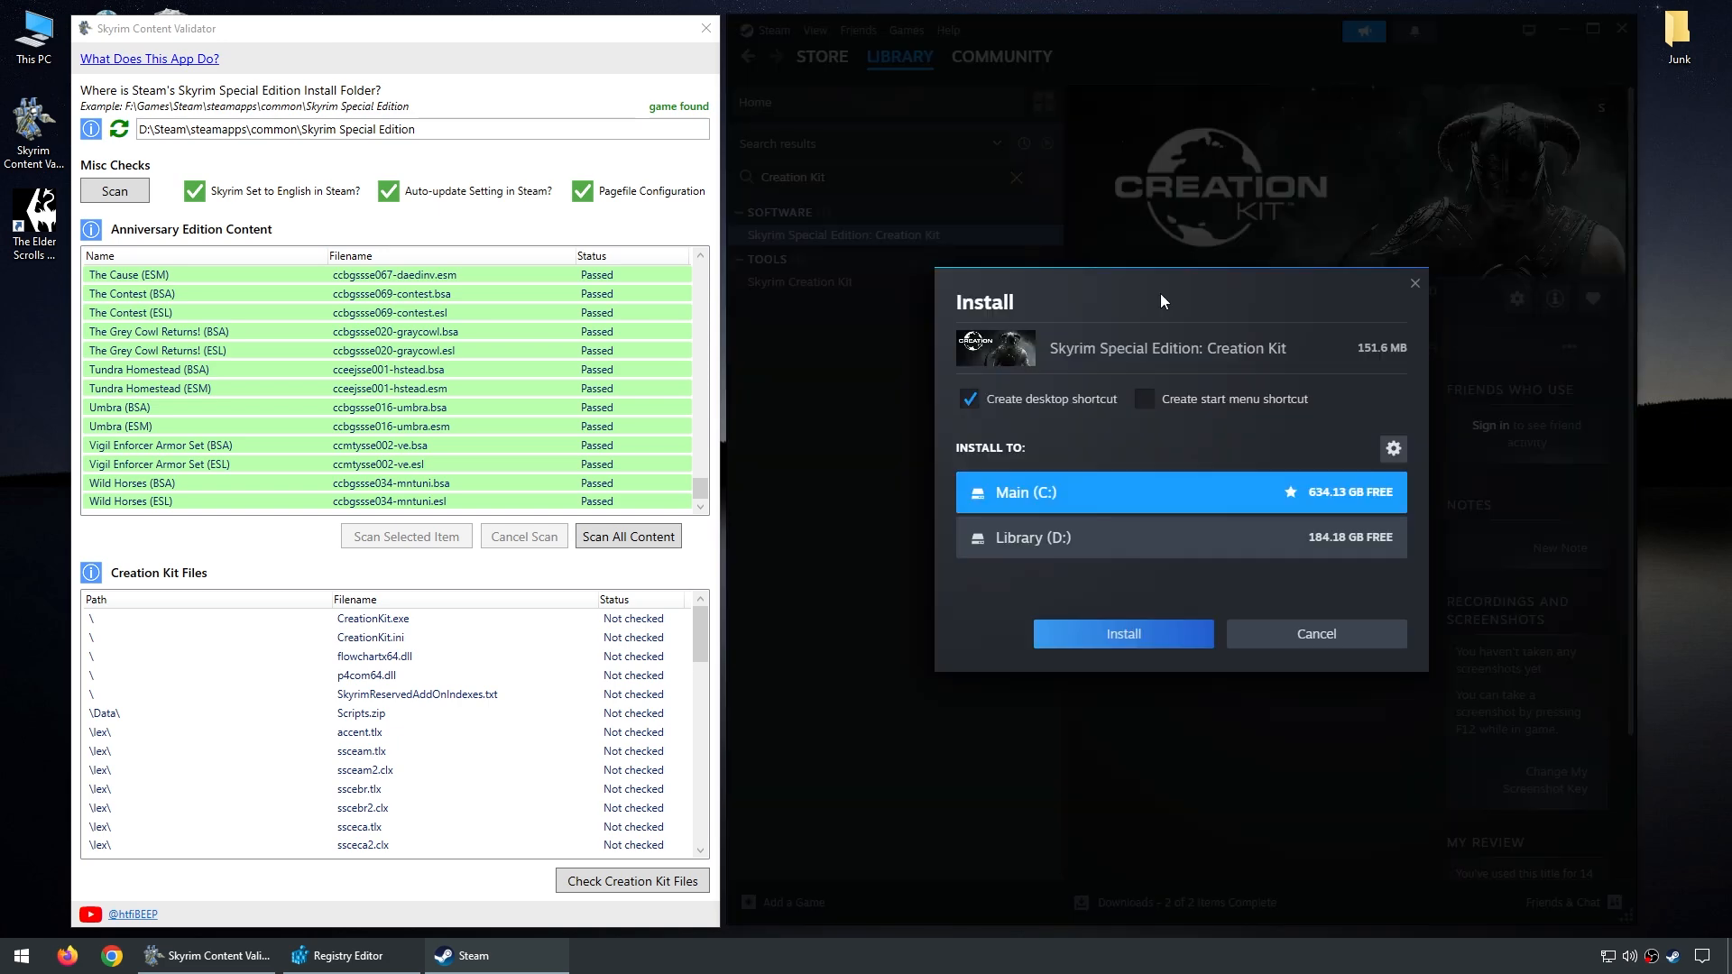
click(1123, 545)
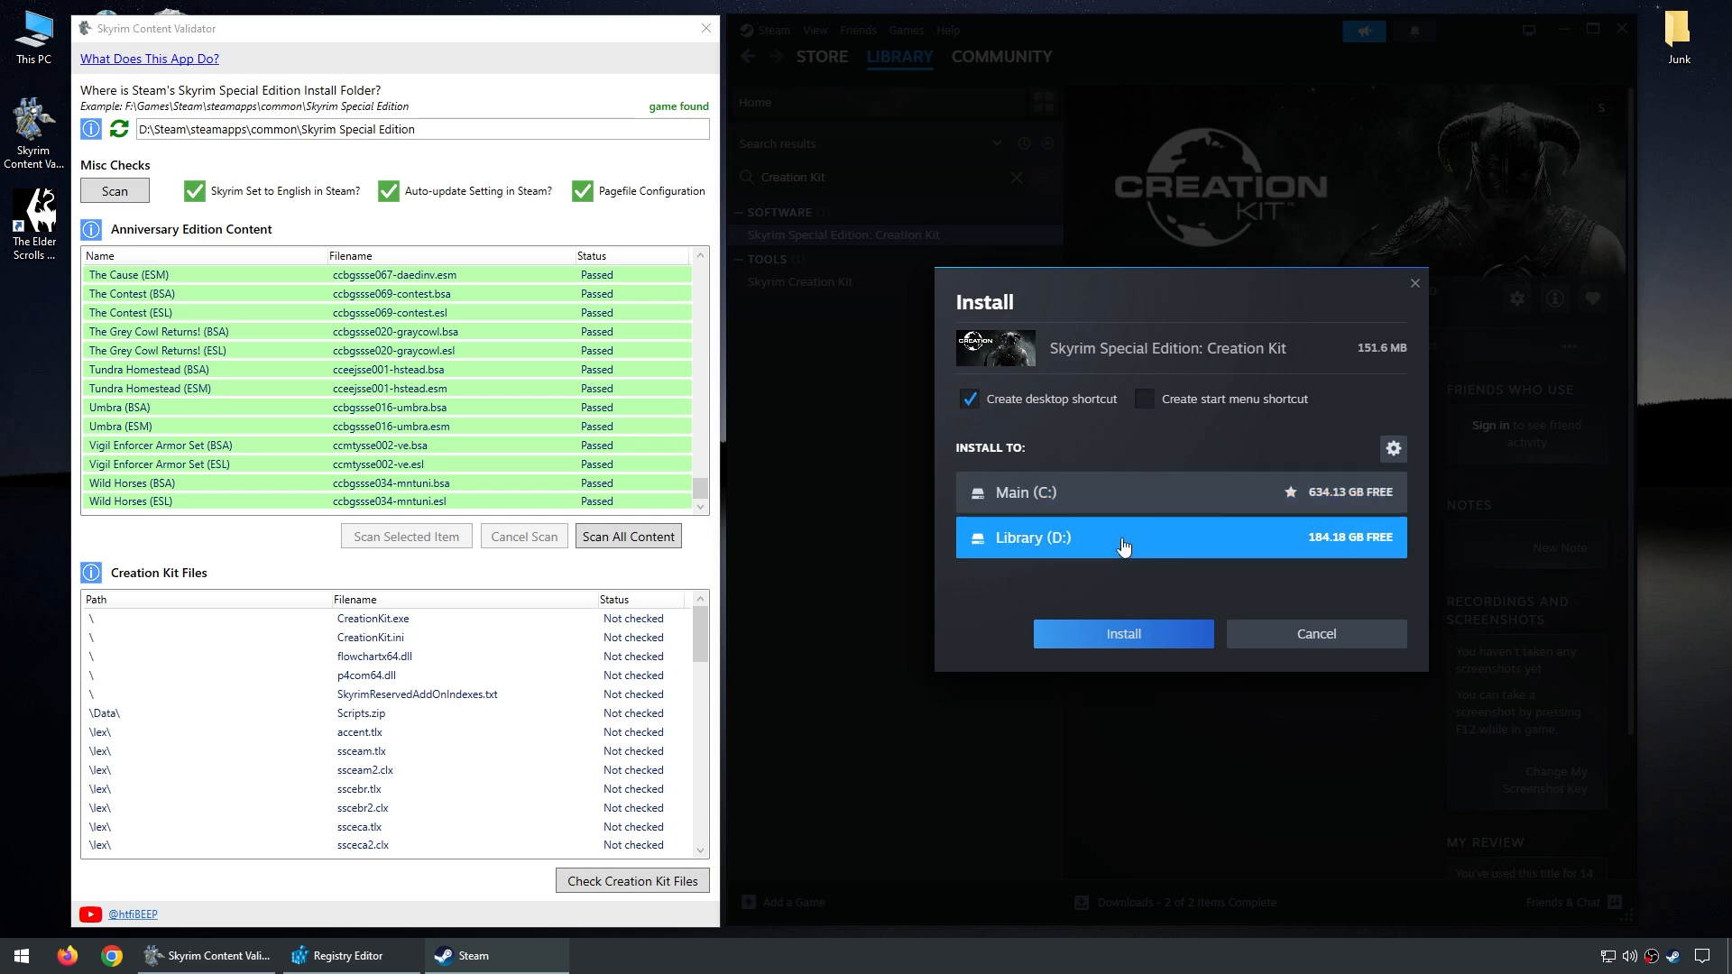
click(1122, 636)
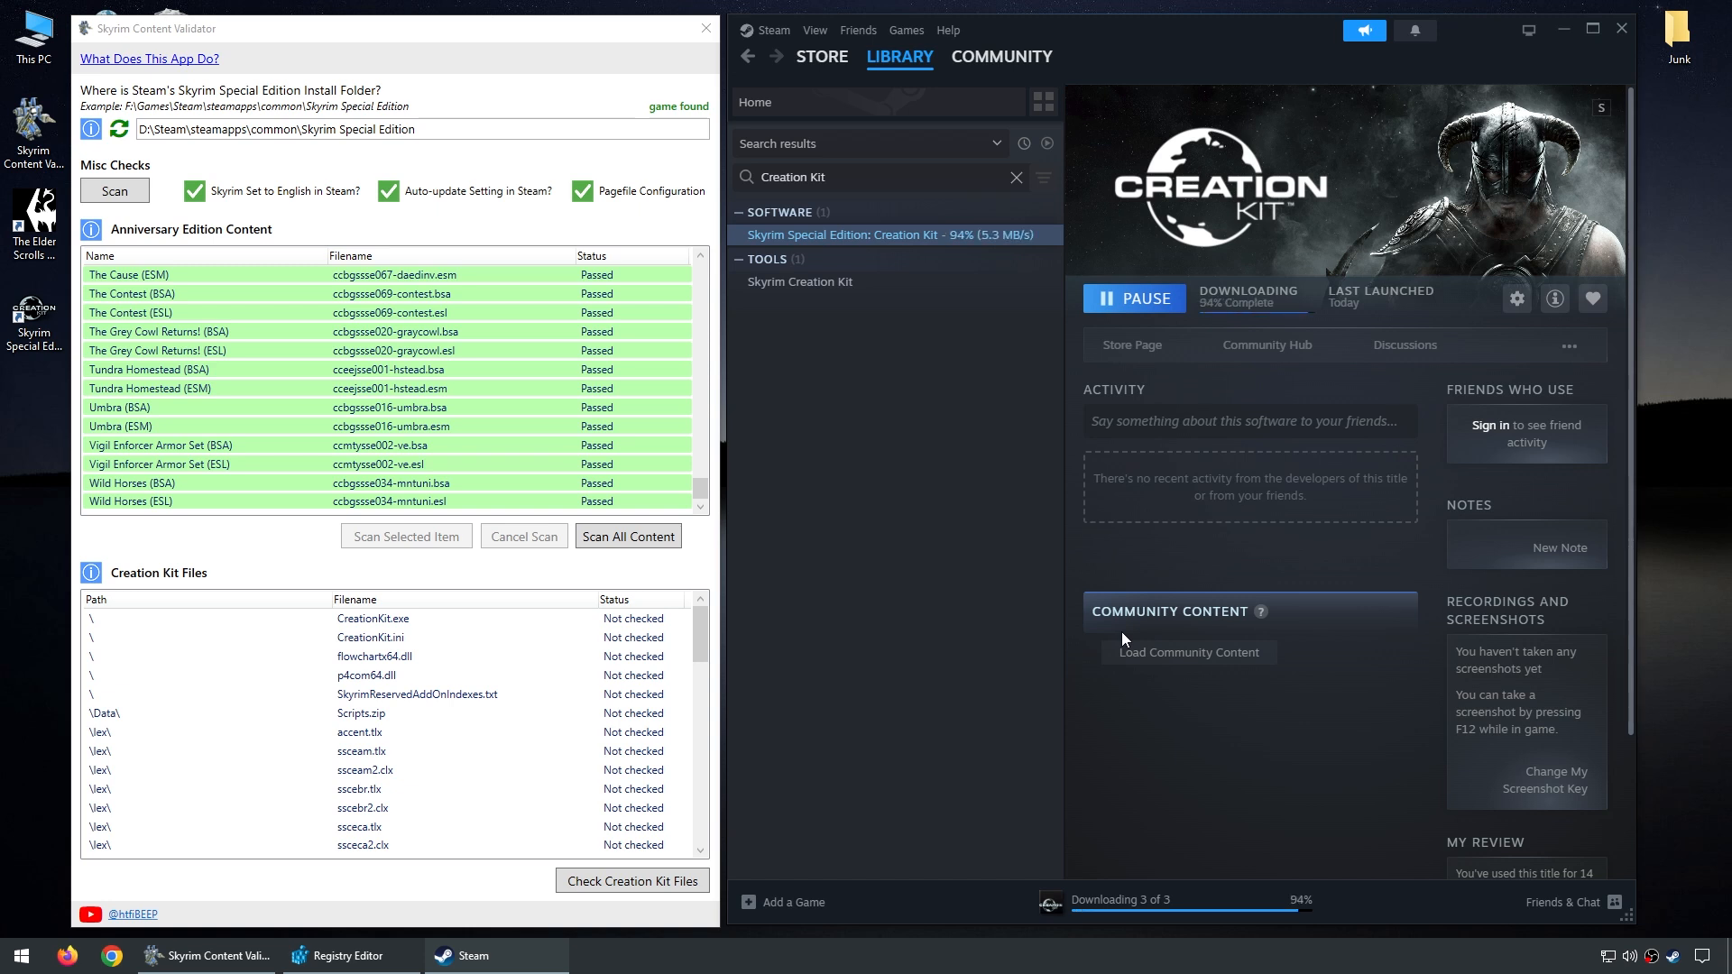
- Minimize Steam, check the Creation Kit files in Skyrim Content Validator, and review their statuses to the end of the list
click(1561, 29)
click(647, 883)
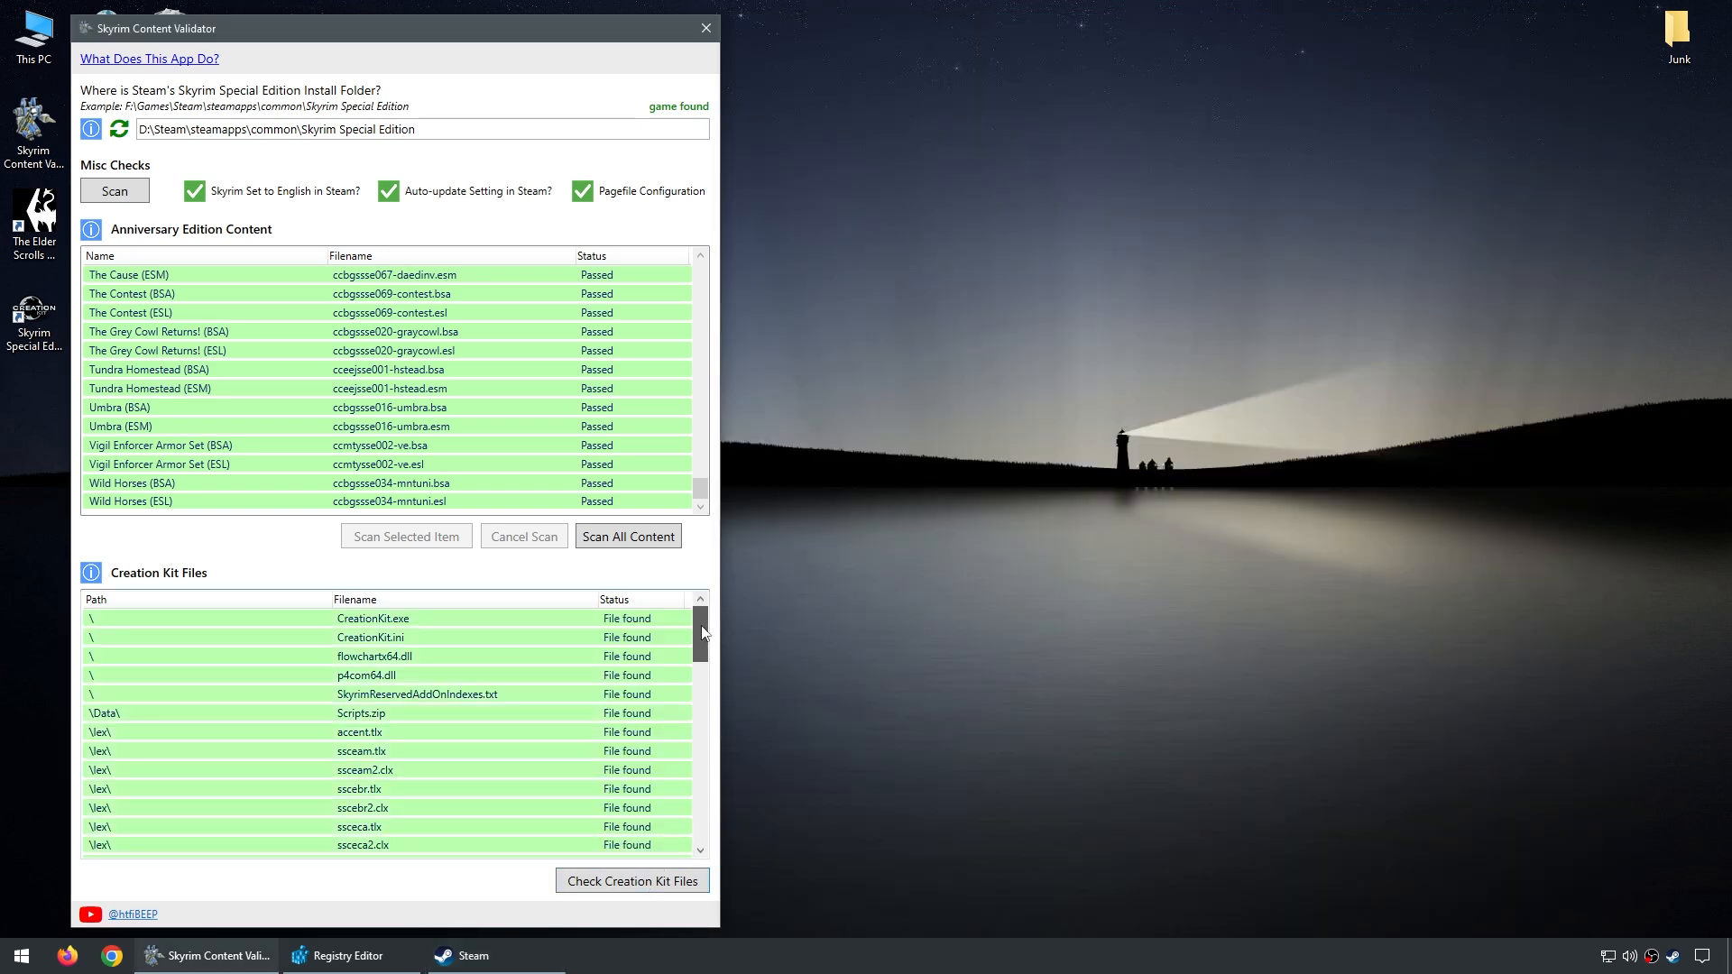
drag(701, 625, 705, 836)
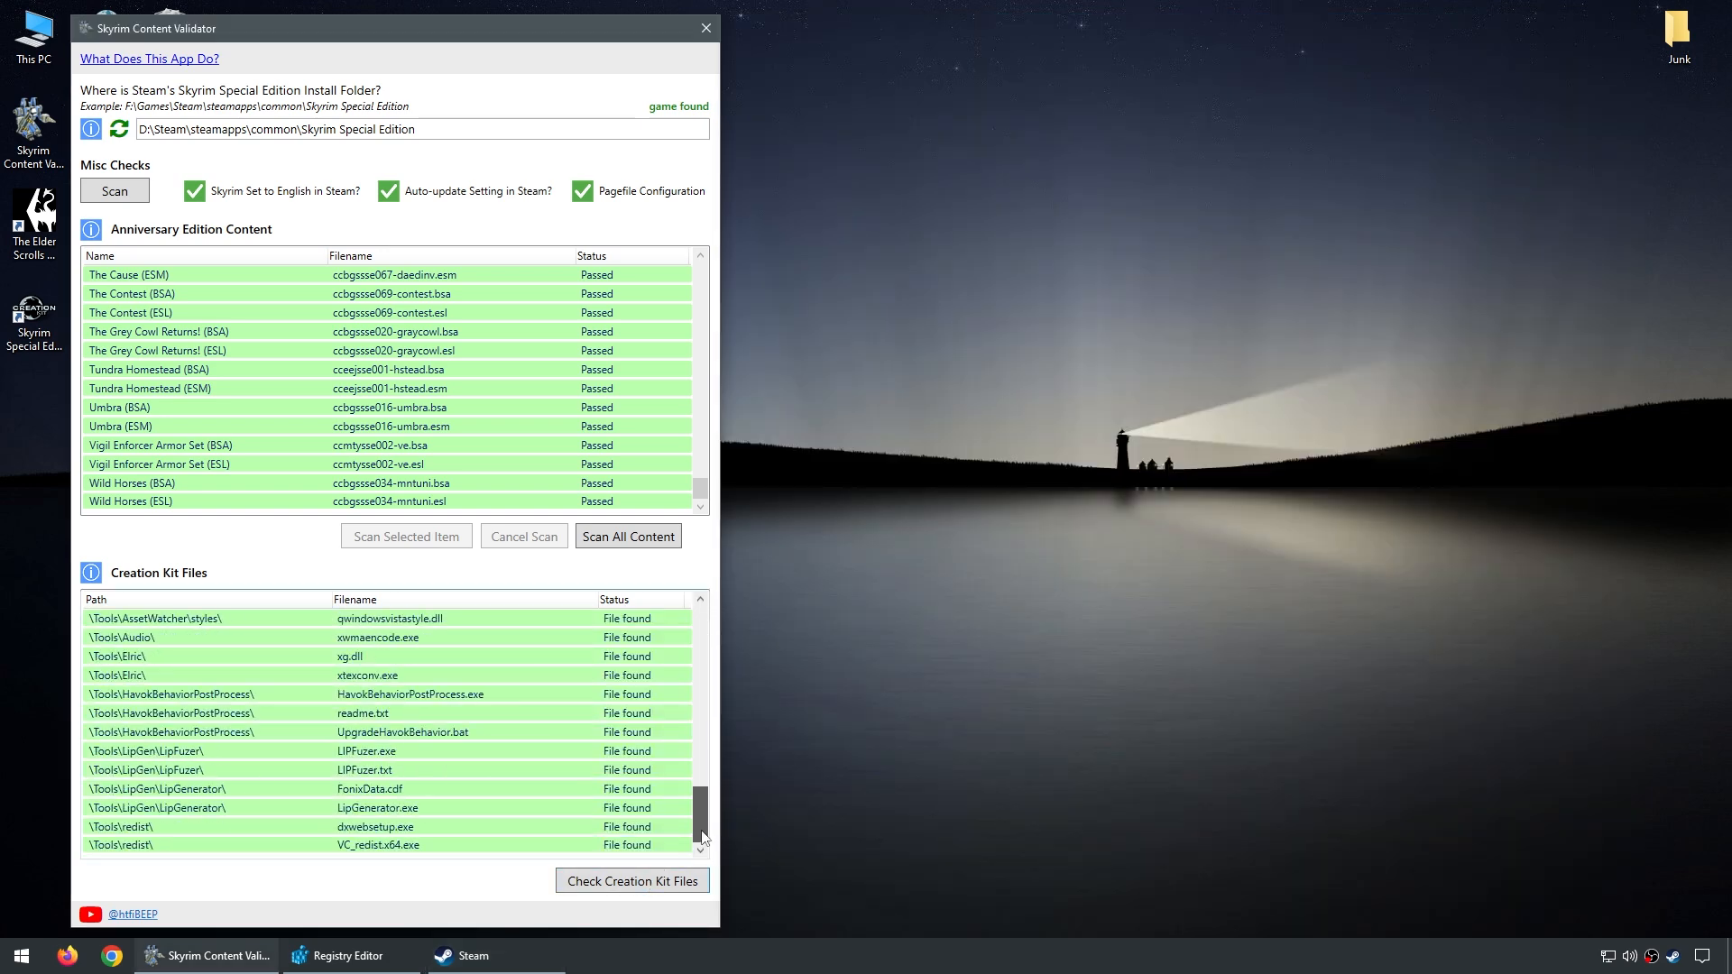